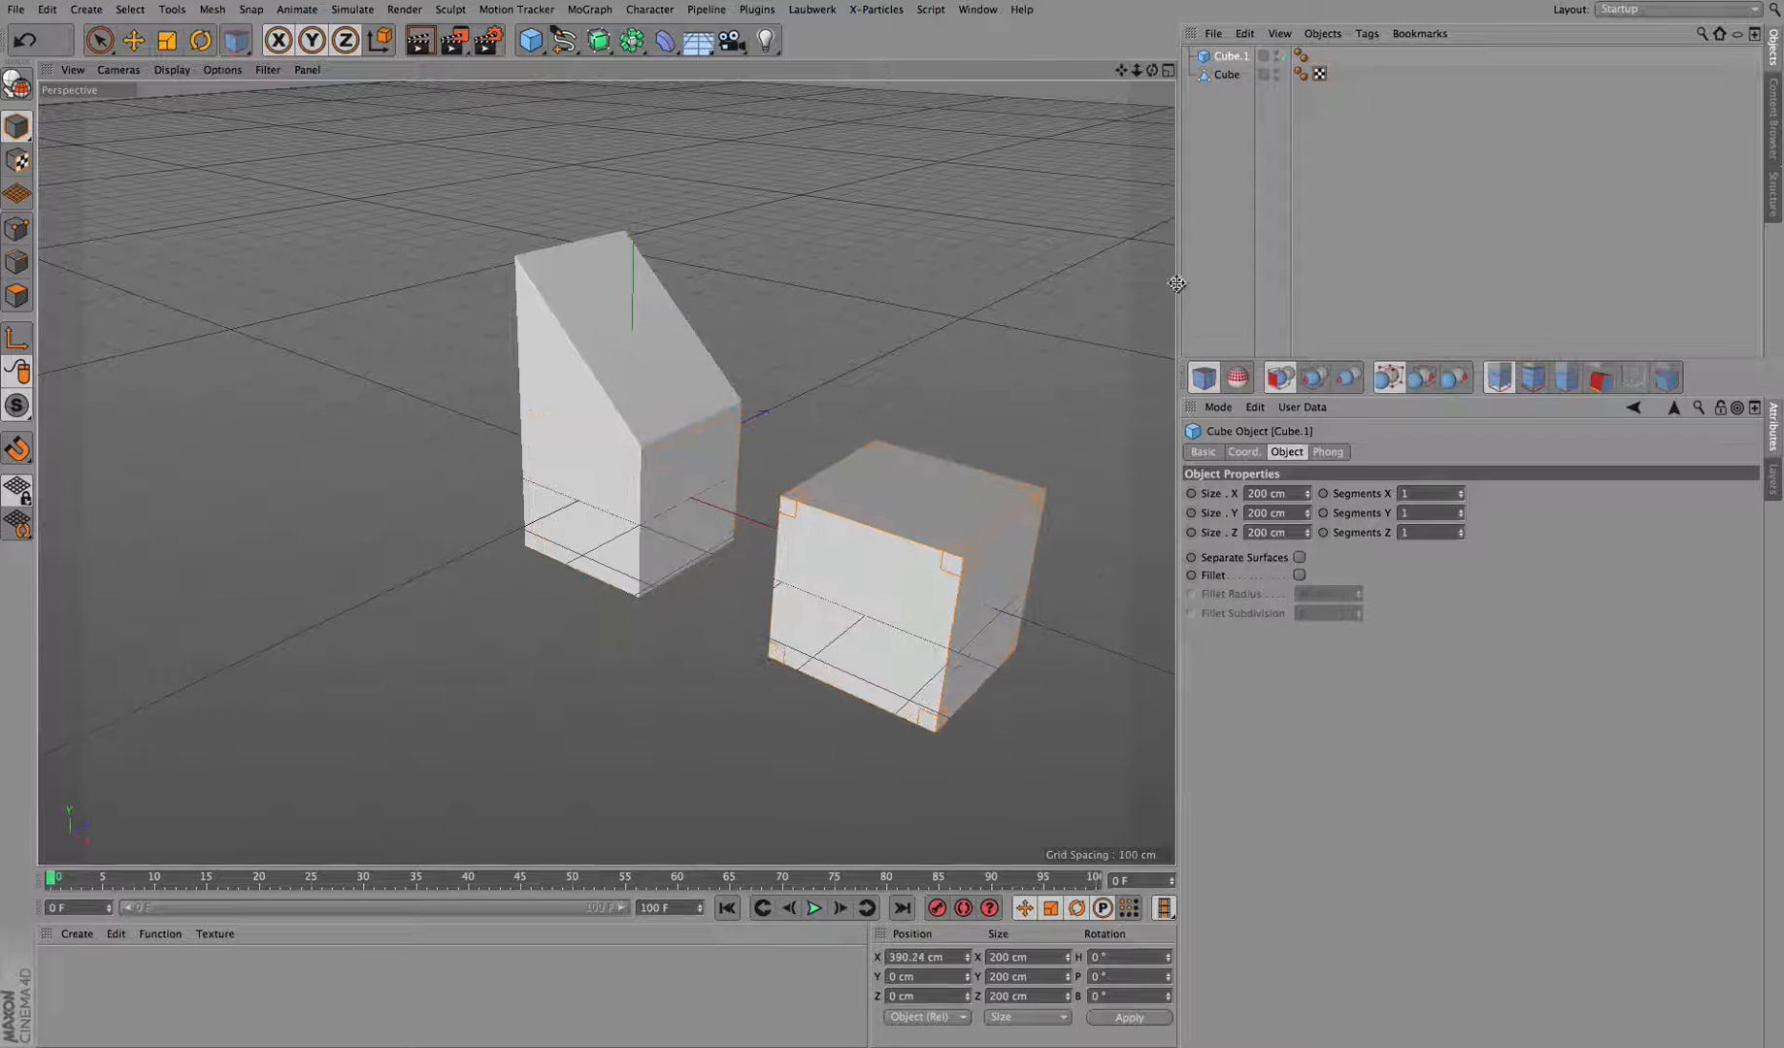
Pick the cube's side face that points towards the sloped block as the face to snap.
left_click_drag(1152, 70, 1019, 65)
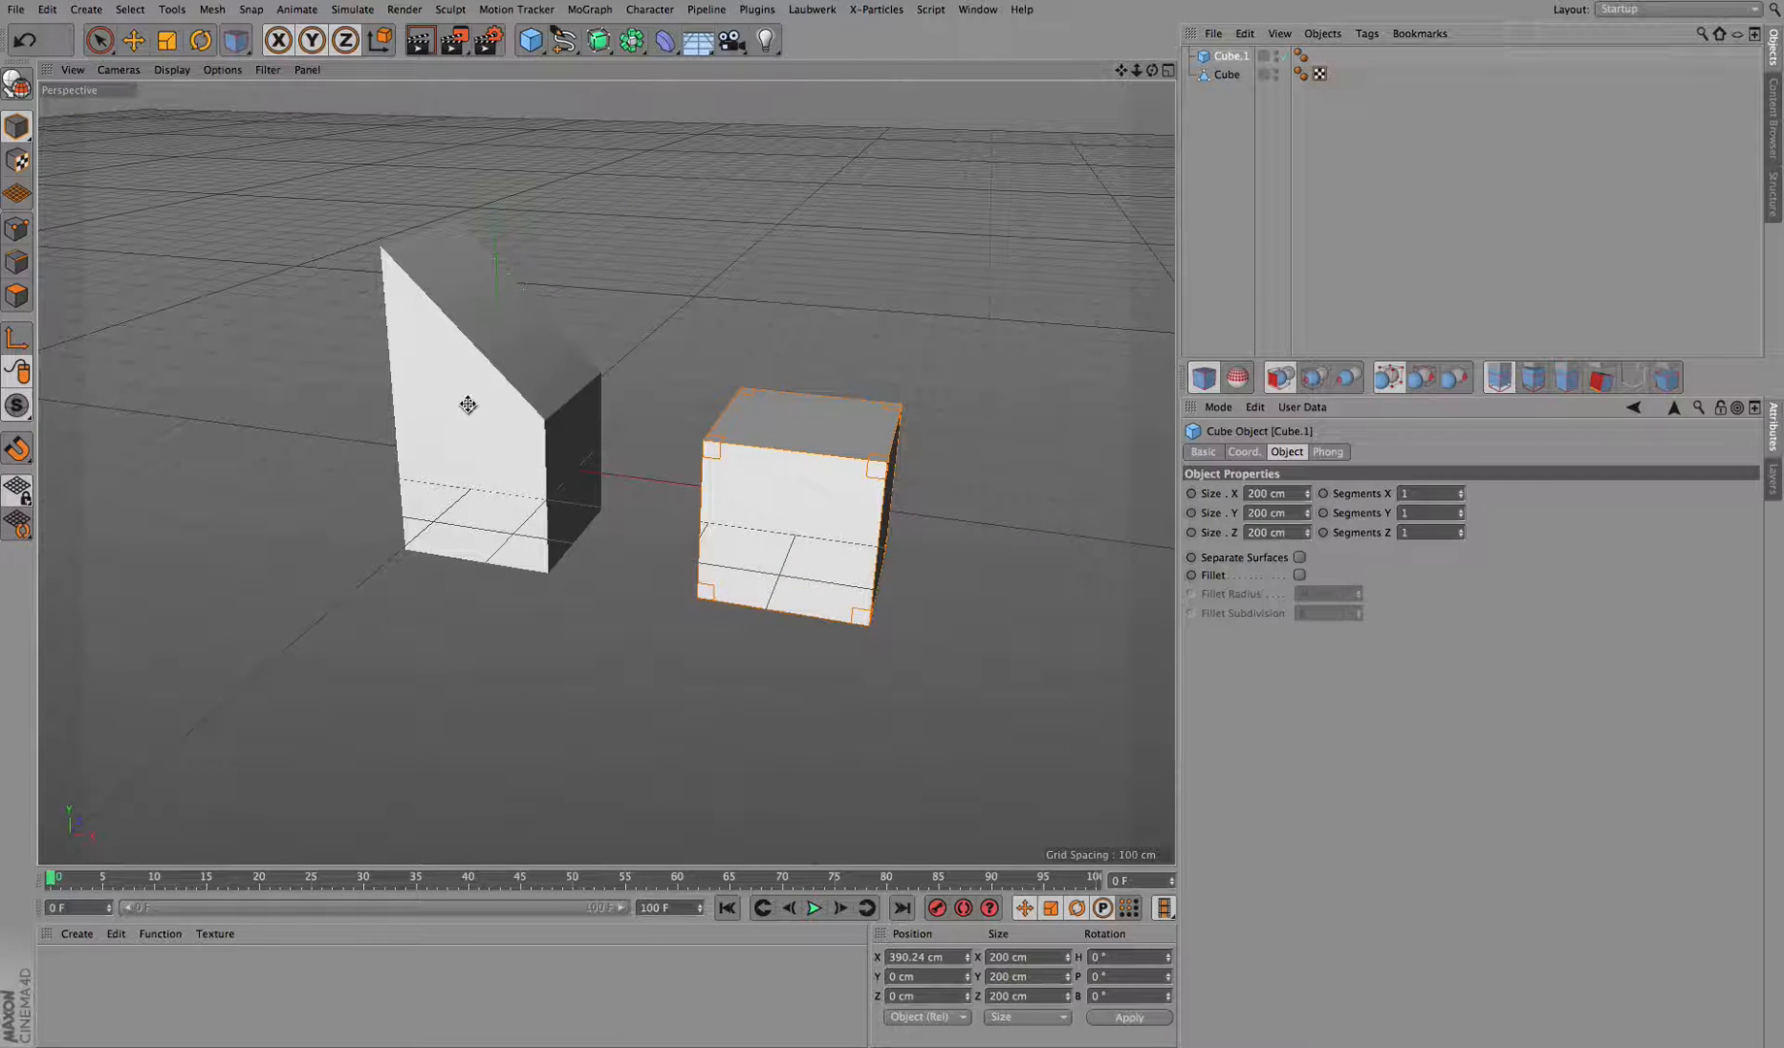
left_click_drag(1152, 71, 1209, 51)
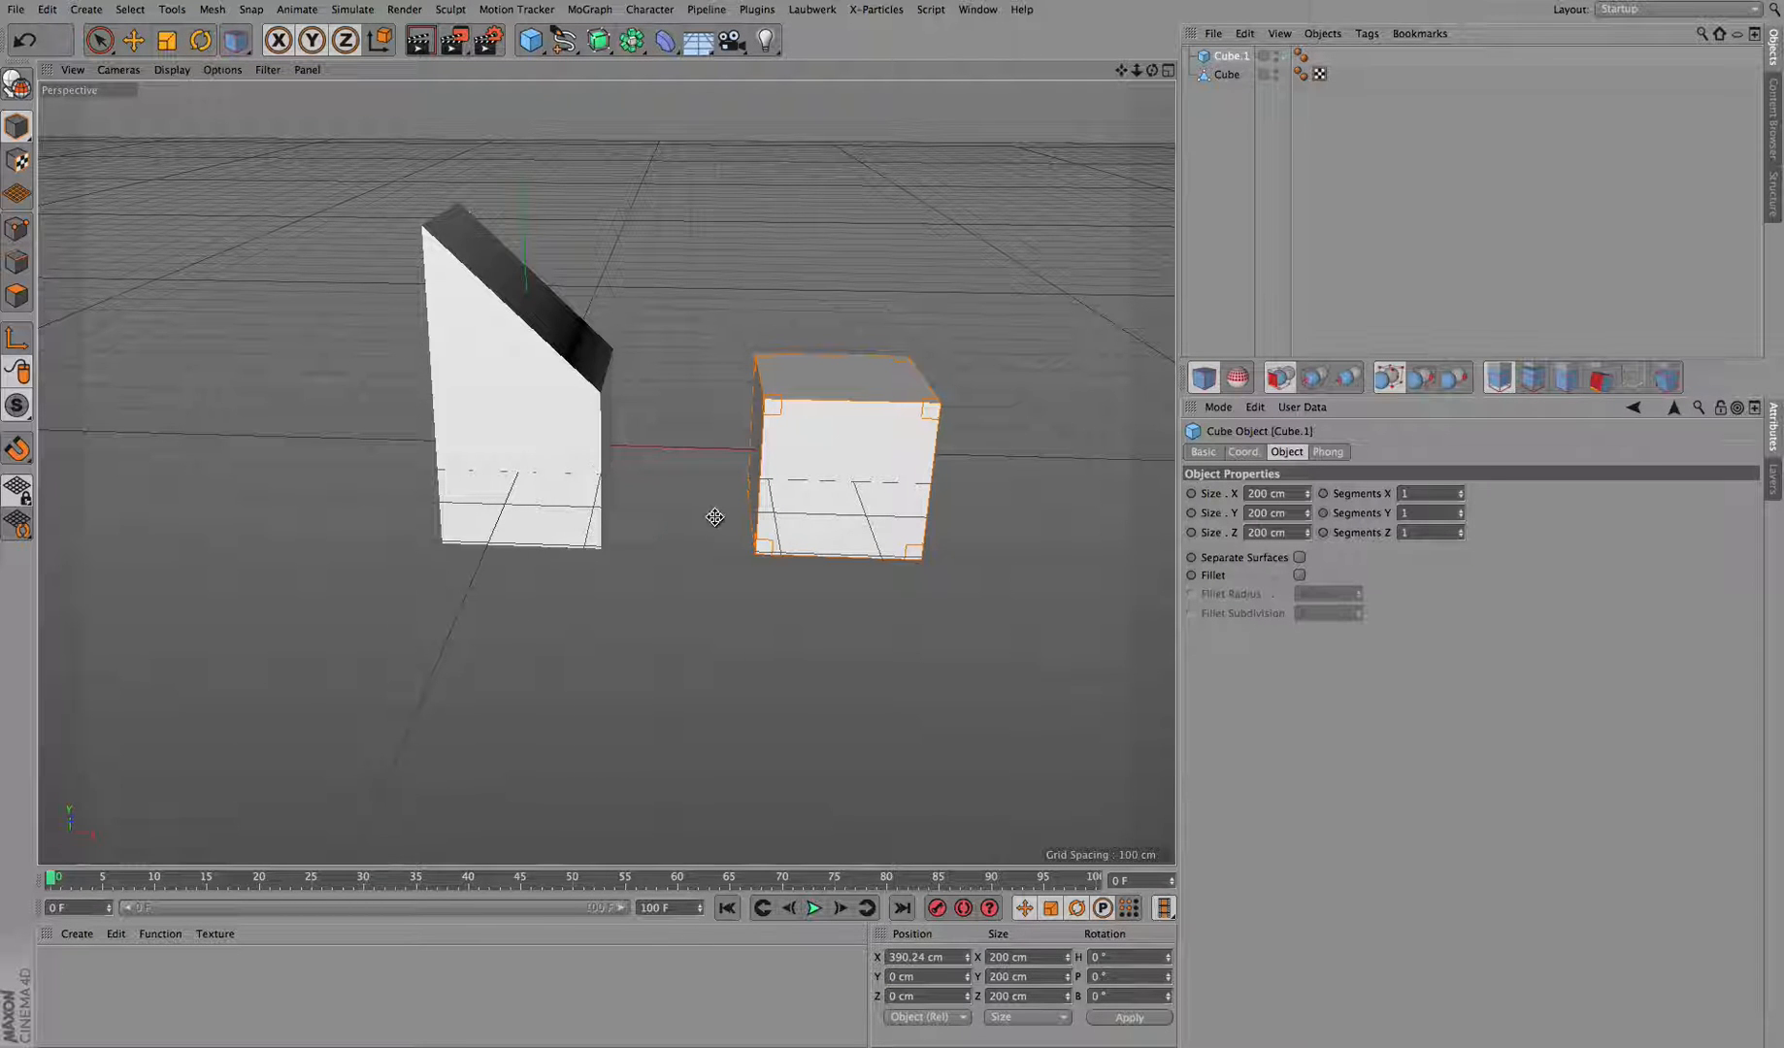
left_click_drag(1153, 72, 1147, 401)
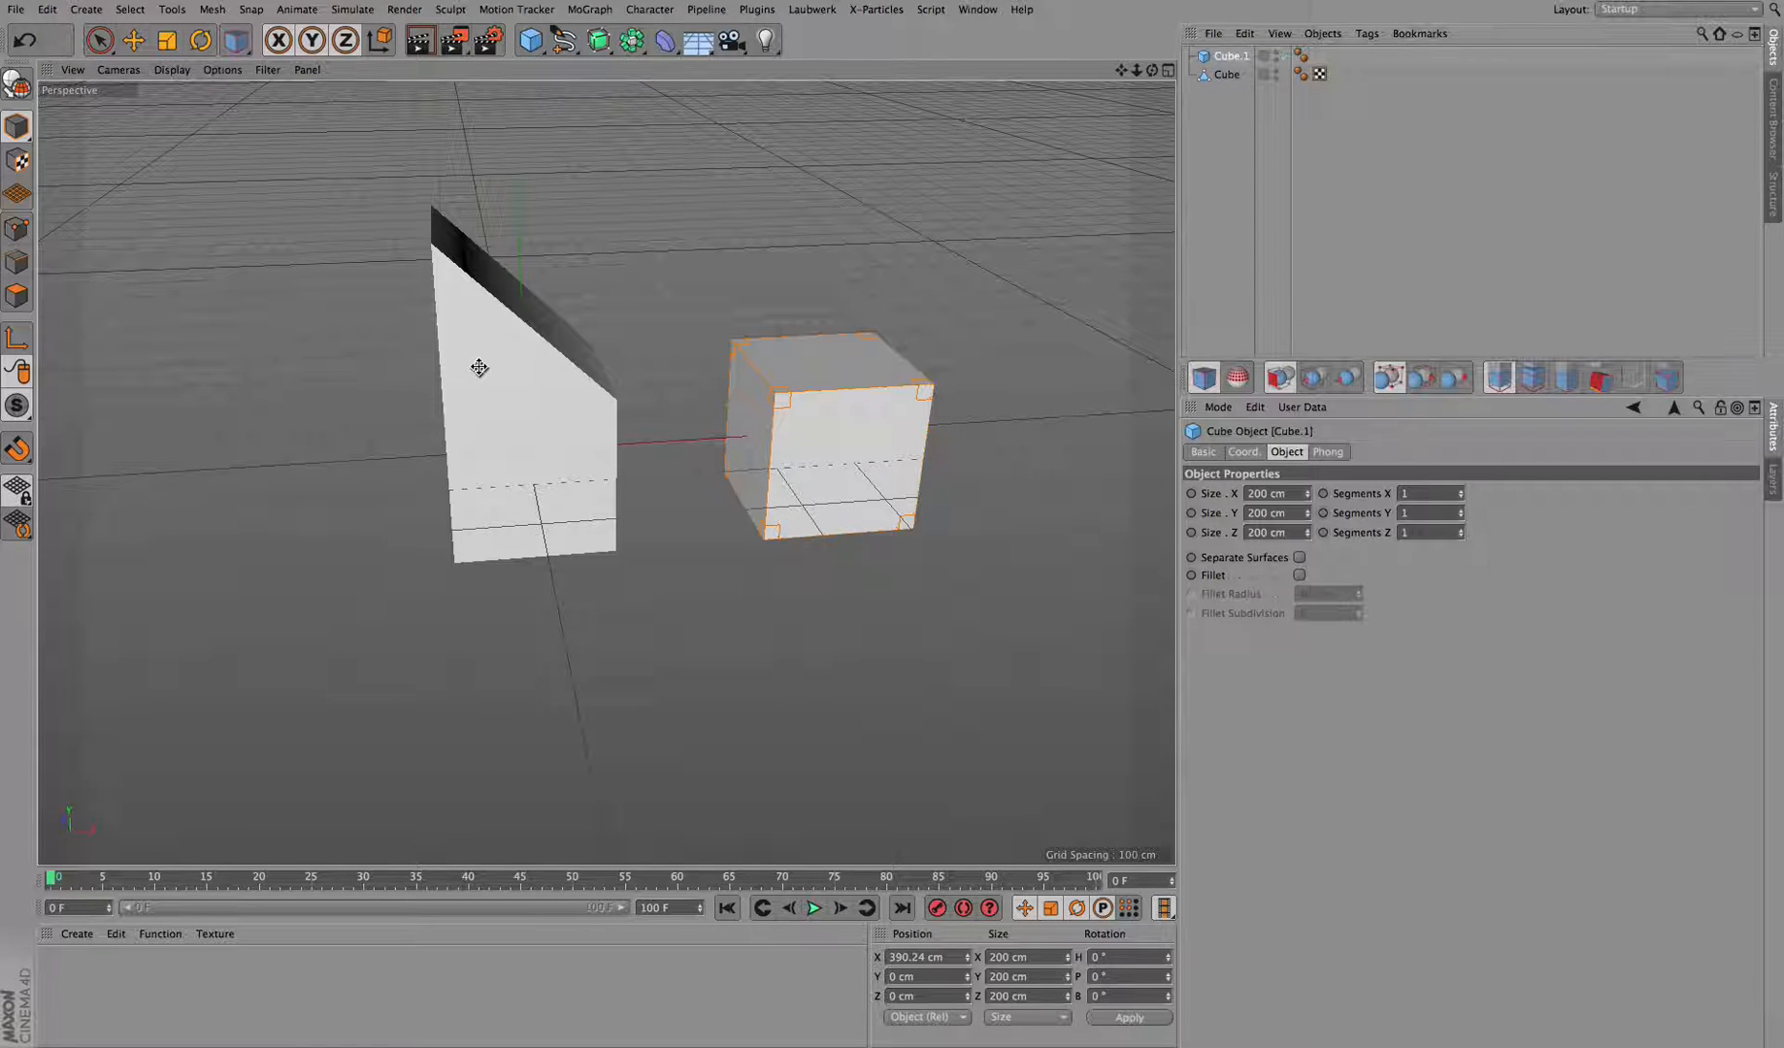
left_click(1282, 379)
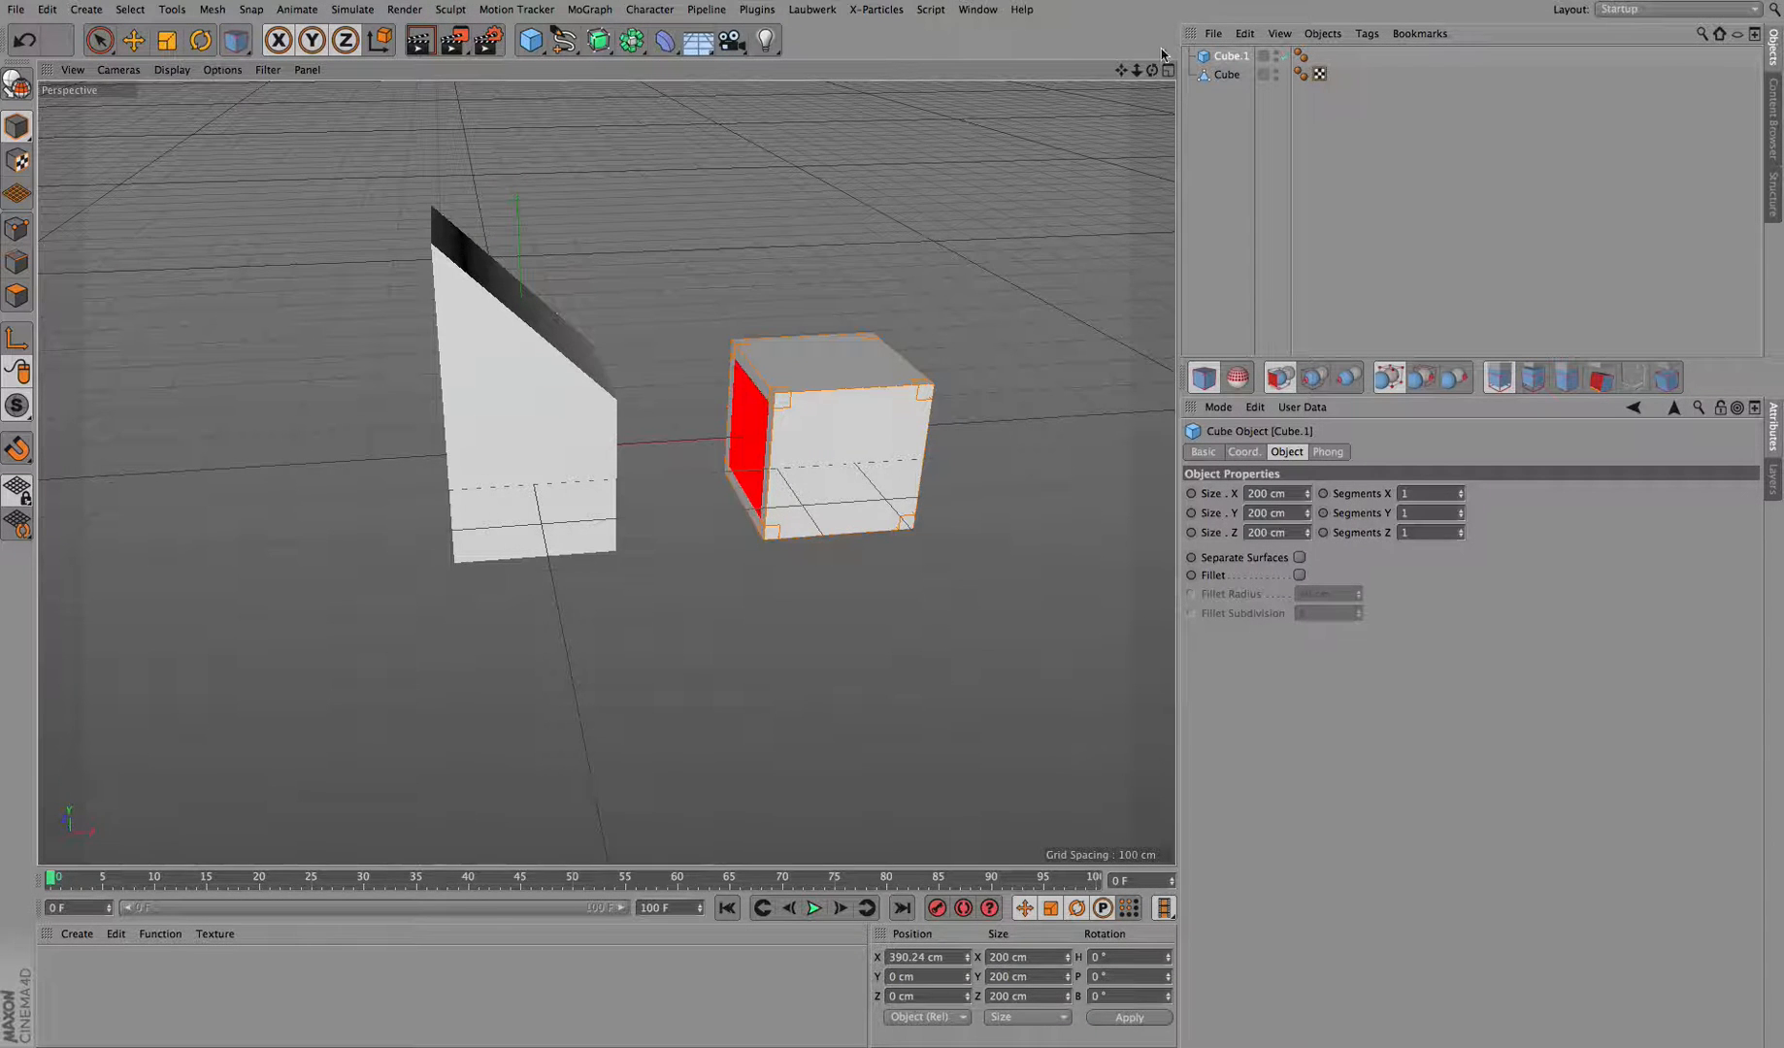
Try to snap the picked cube face onto the sloped block's front face.
left_click_drag(892, 529, 592, 568)
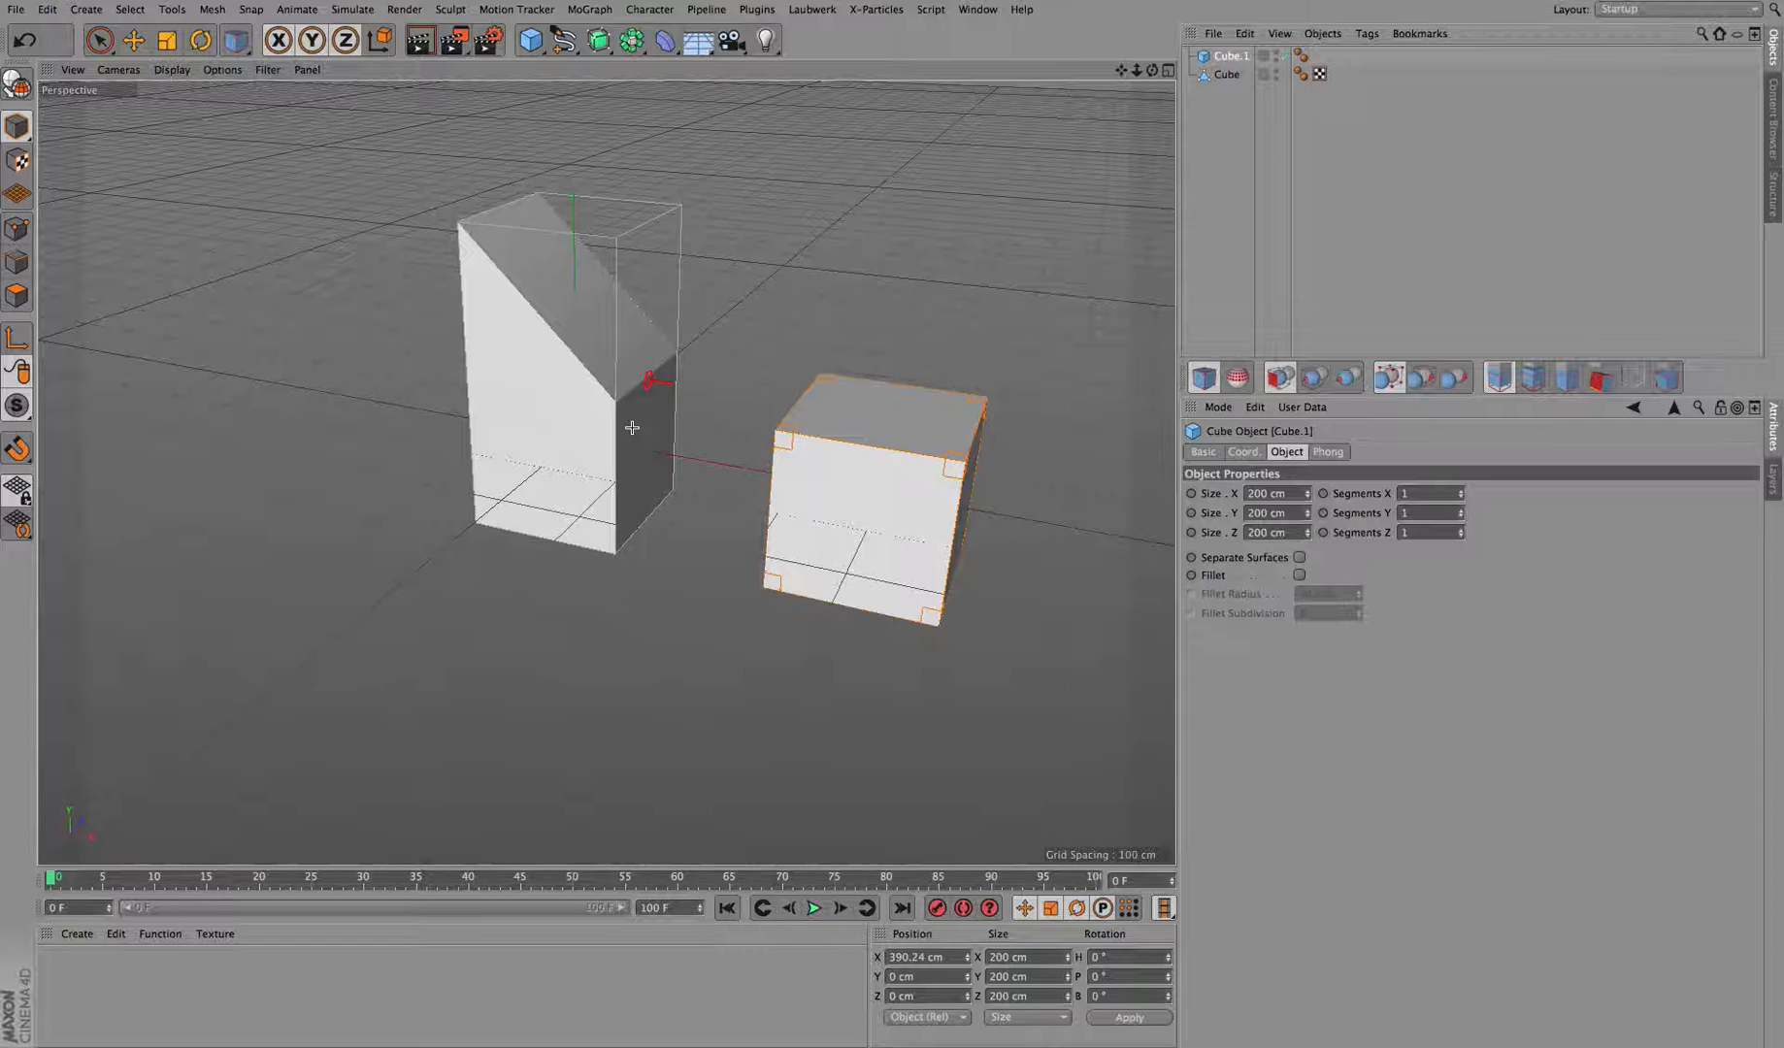
left_click(533, 435)
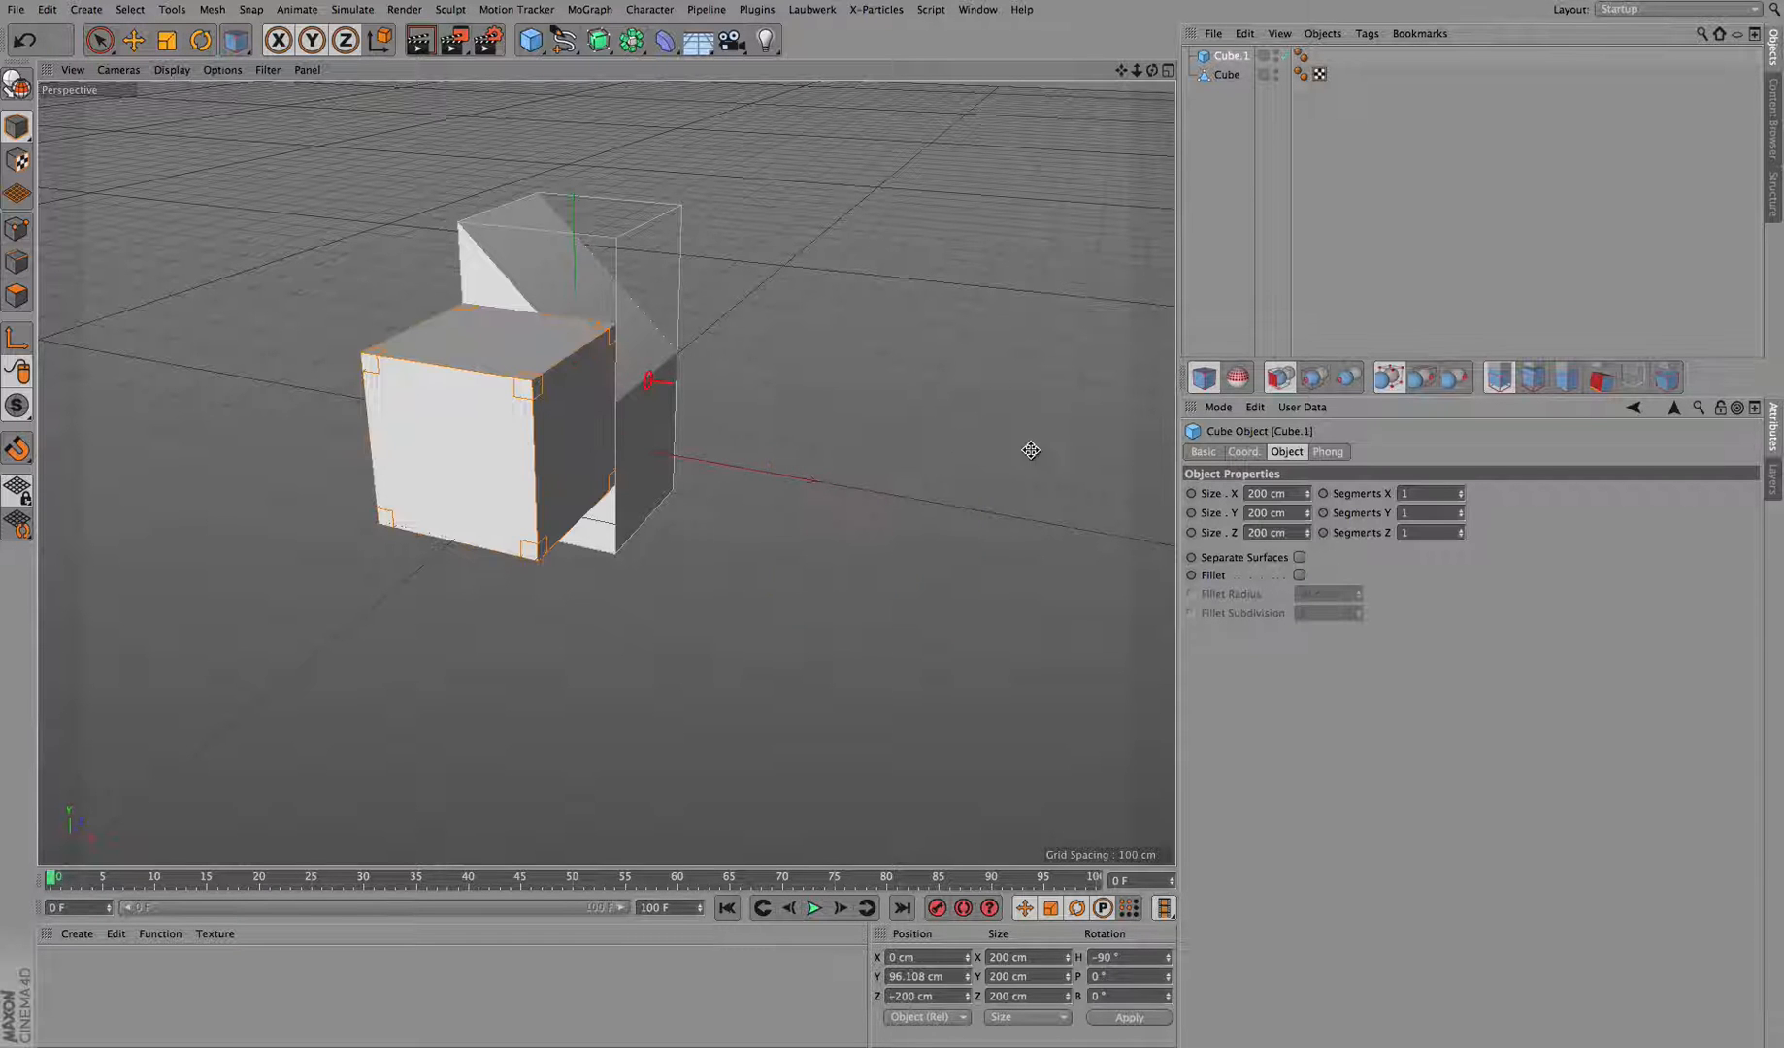
left_click_drag(1152, 70, 514, 85)
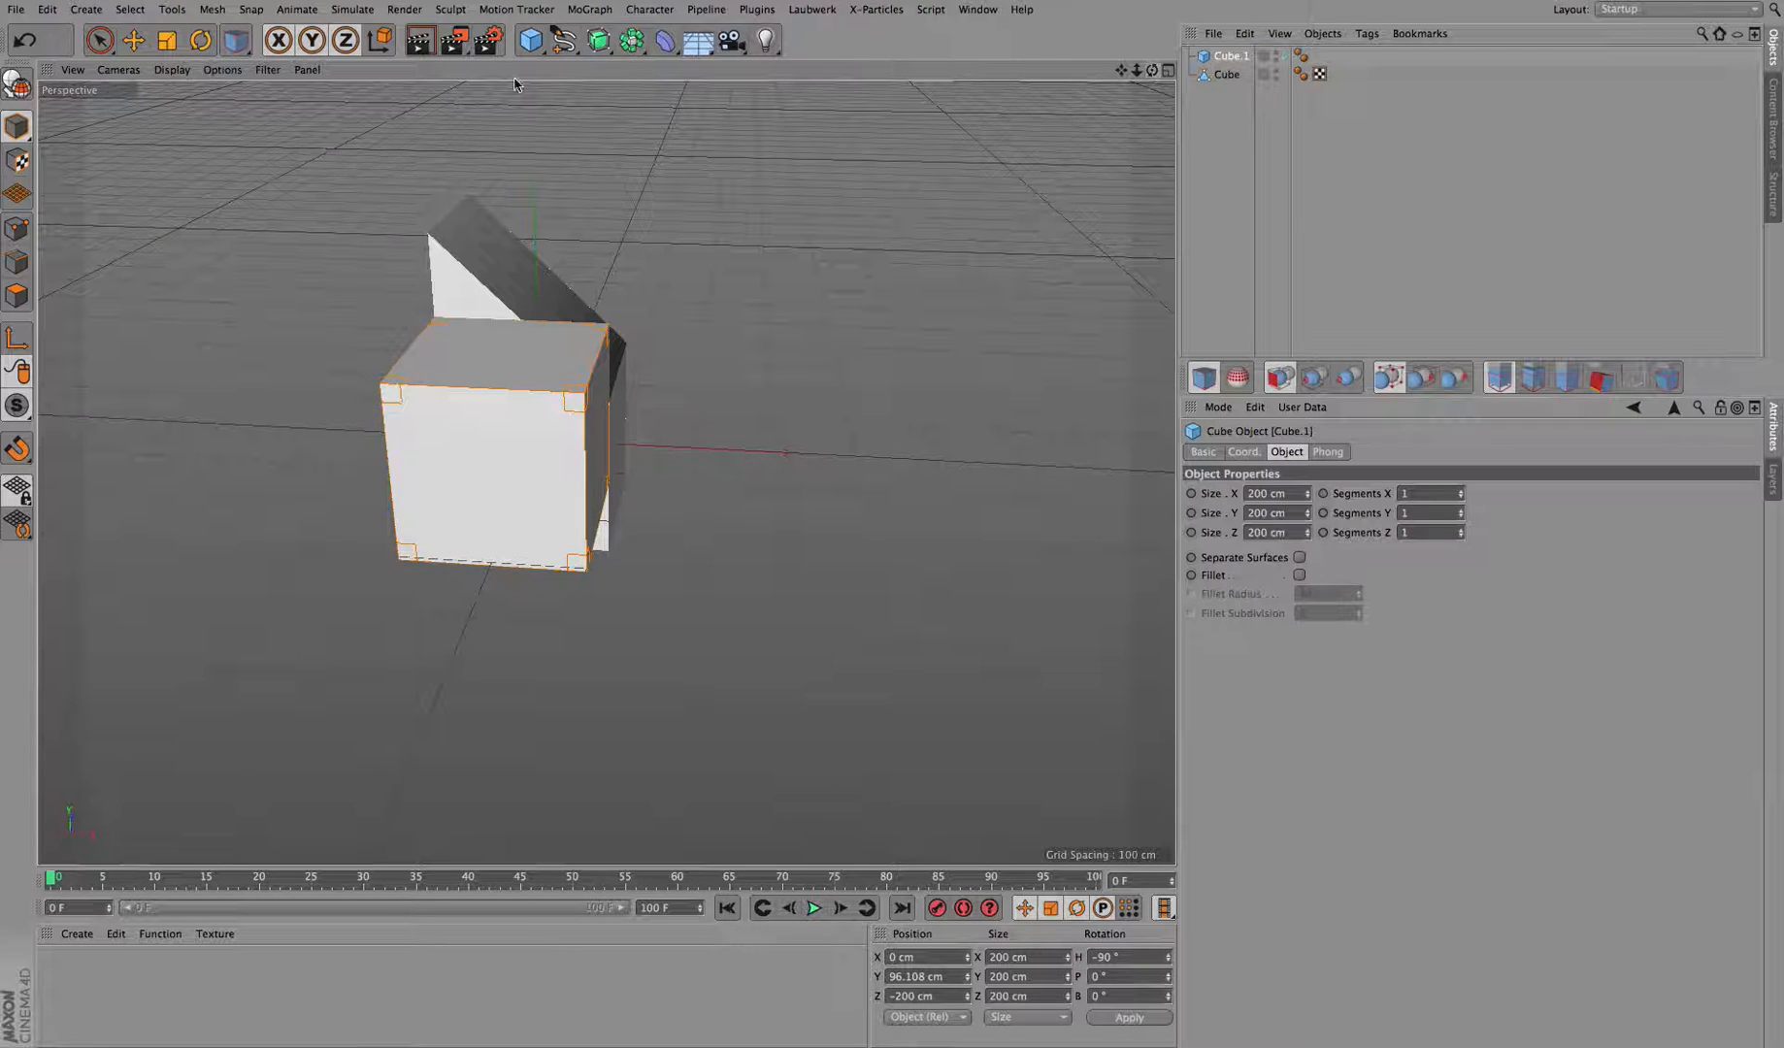
left_click(26, 41)
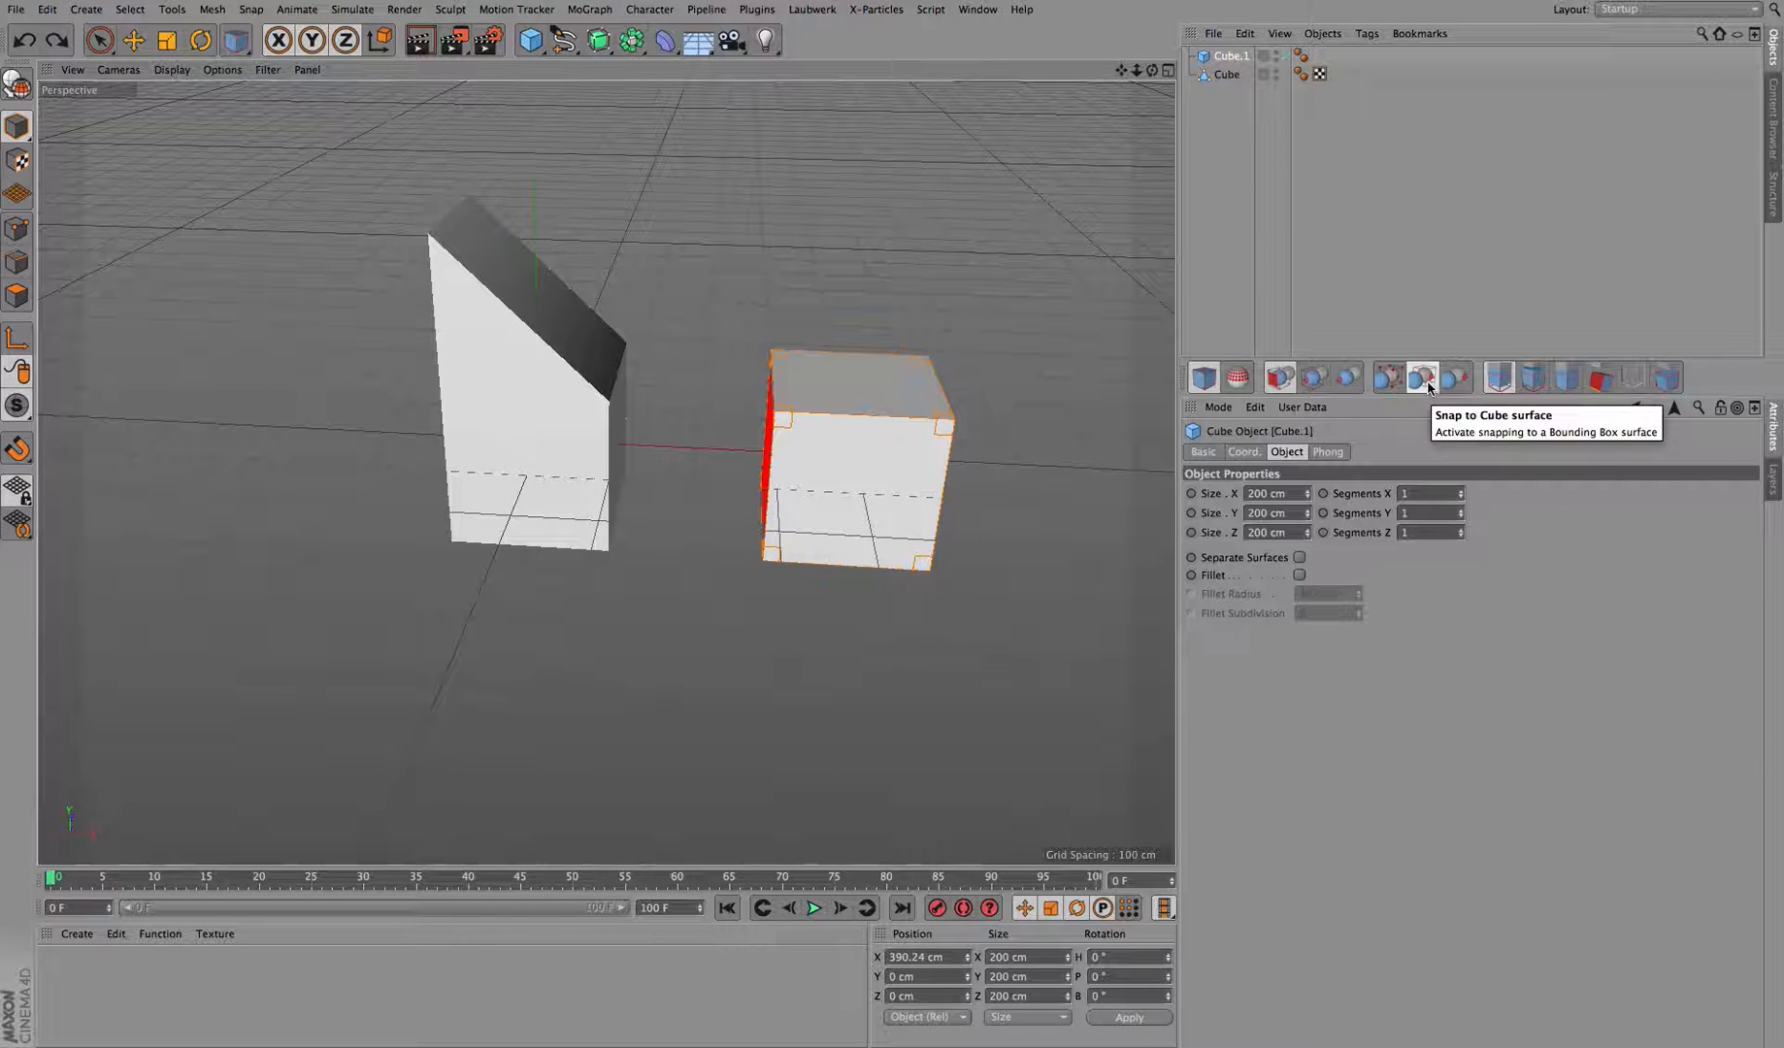
Enable snapping to the bounding box surface and, after undoing a snap onto its top, snap the cube against the sloped block's right side.
left_click(1427, 384)
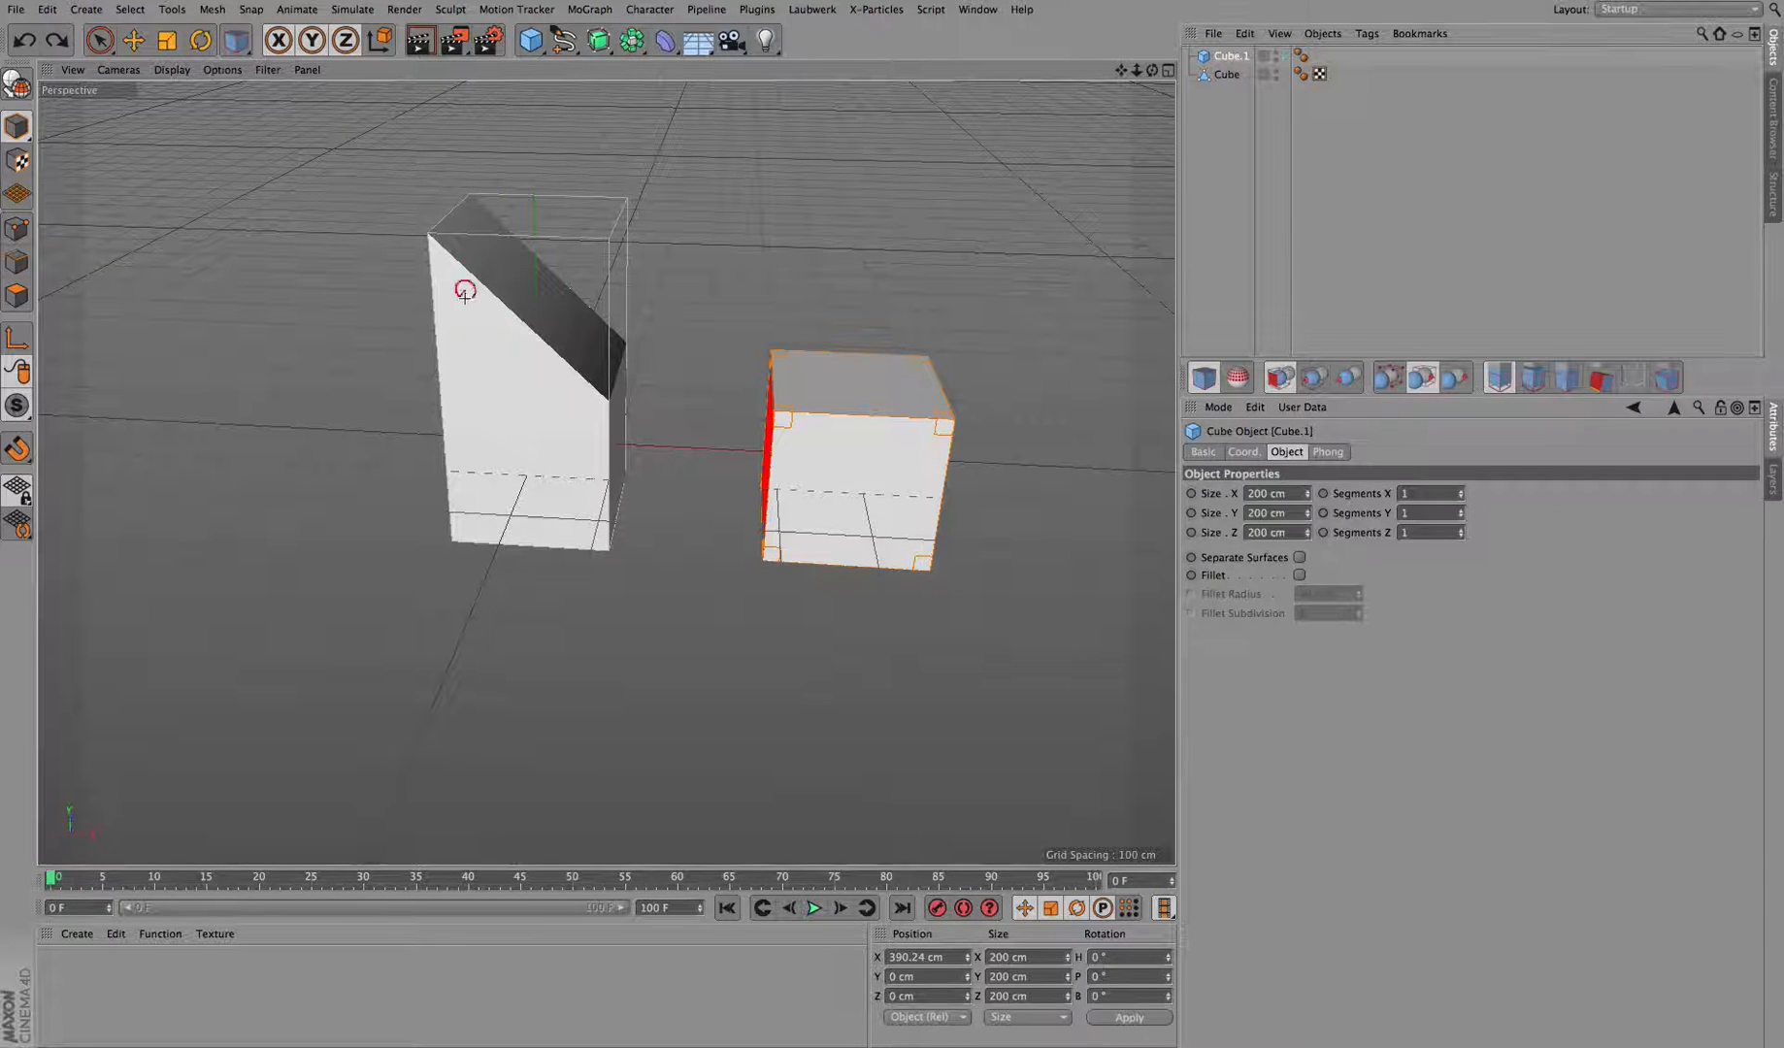
left_click_drag(573, 287, 576, 226)
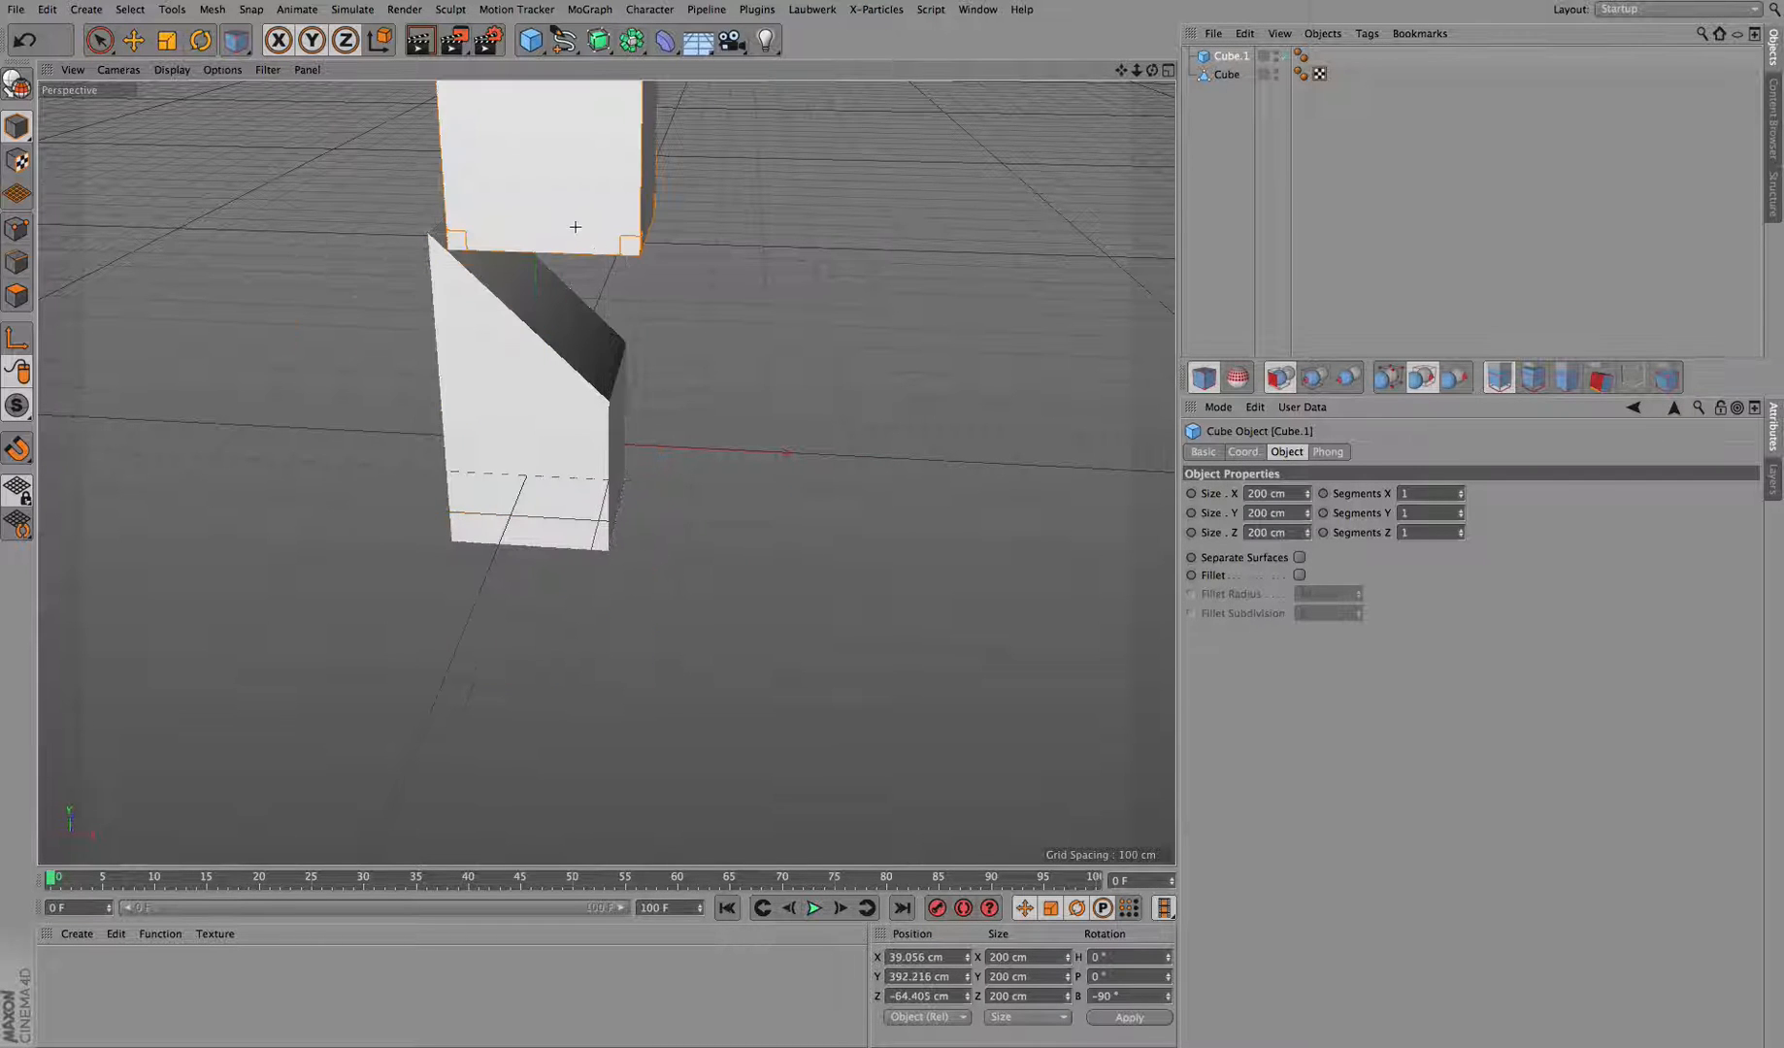
key("ctrl+z")
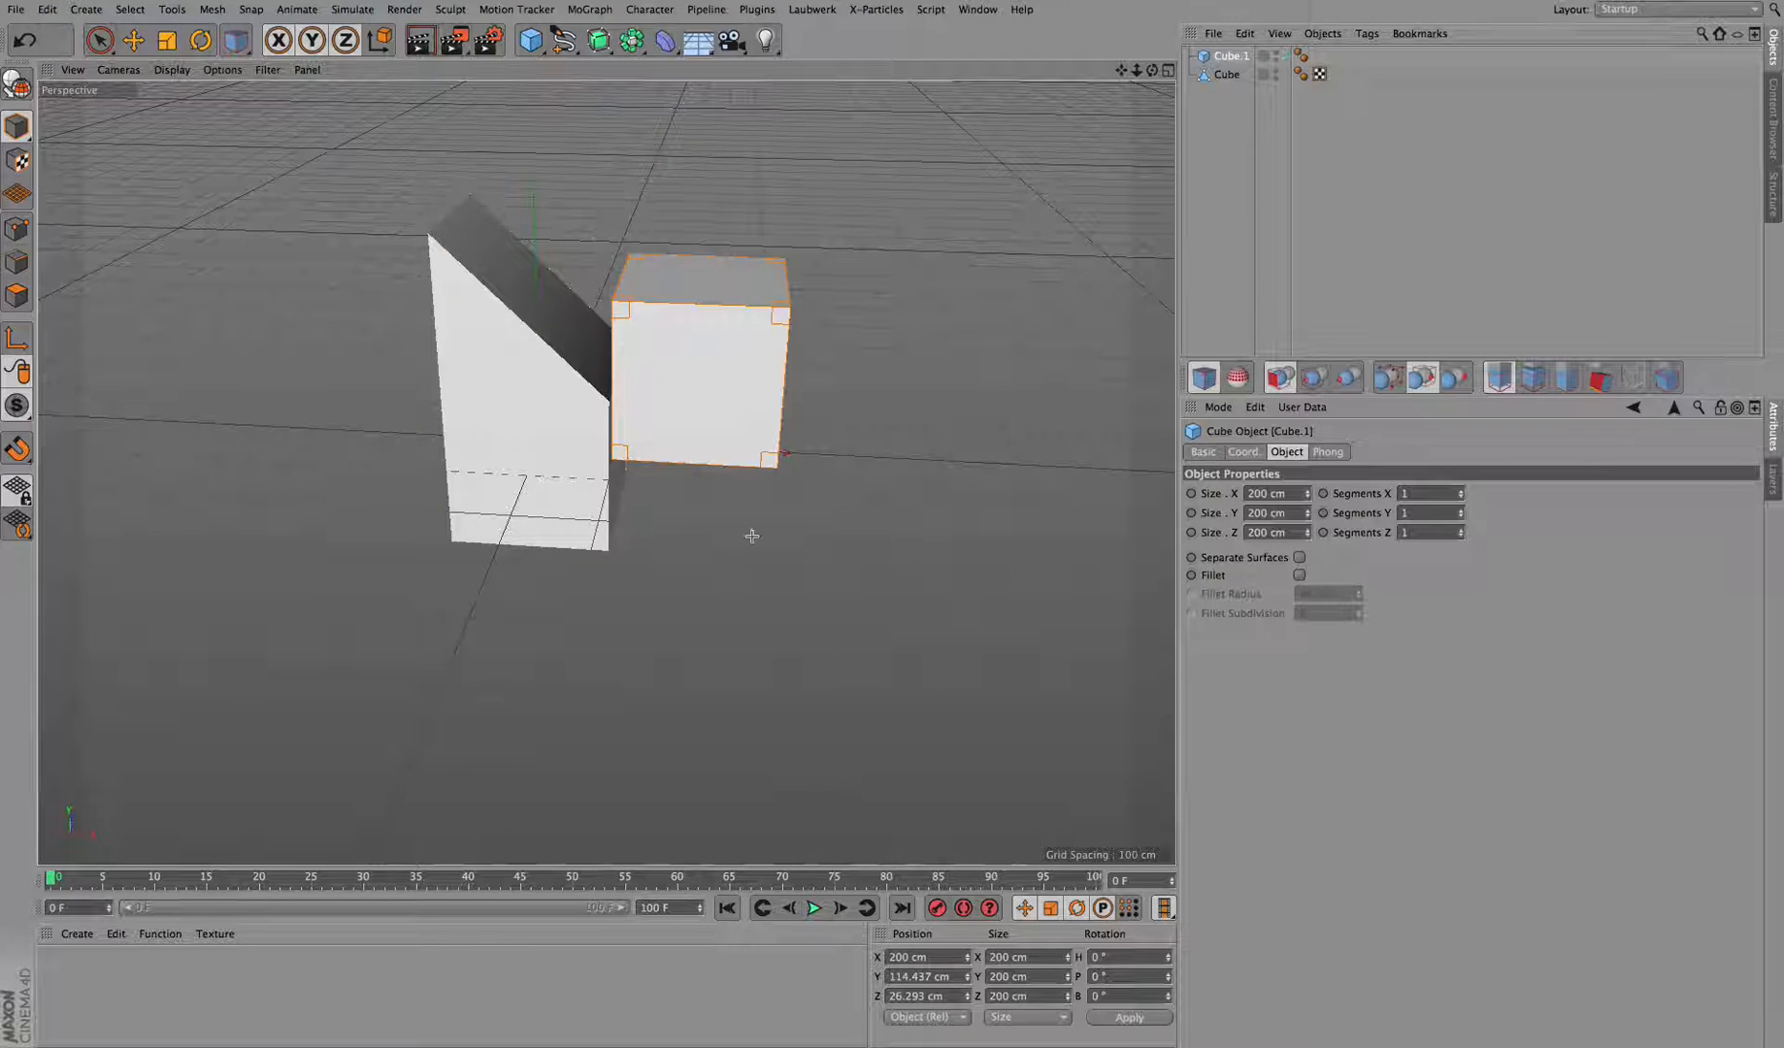
Switch snapping to the actual object surface and snap the cube onto the block's sloped face.
left_click(1465, 388)
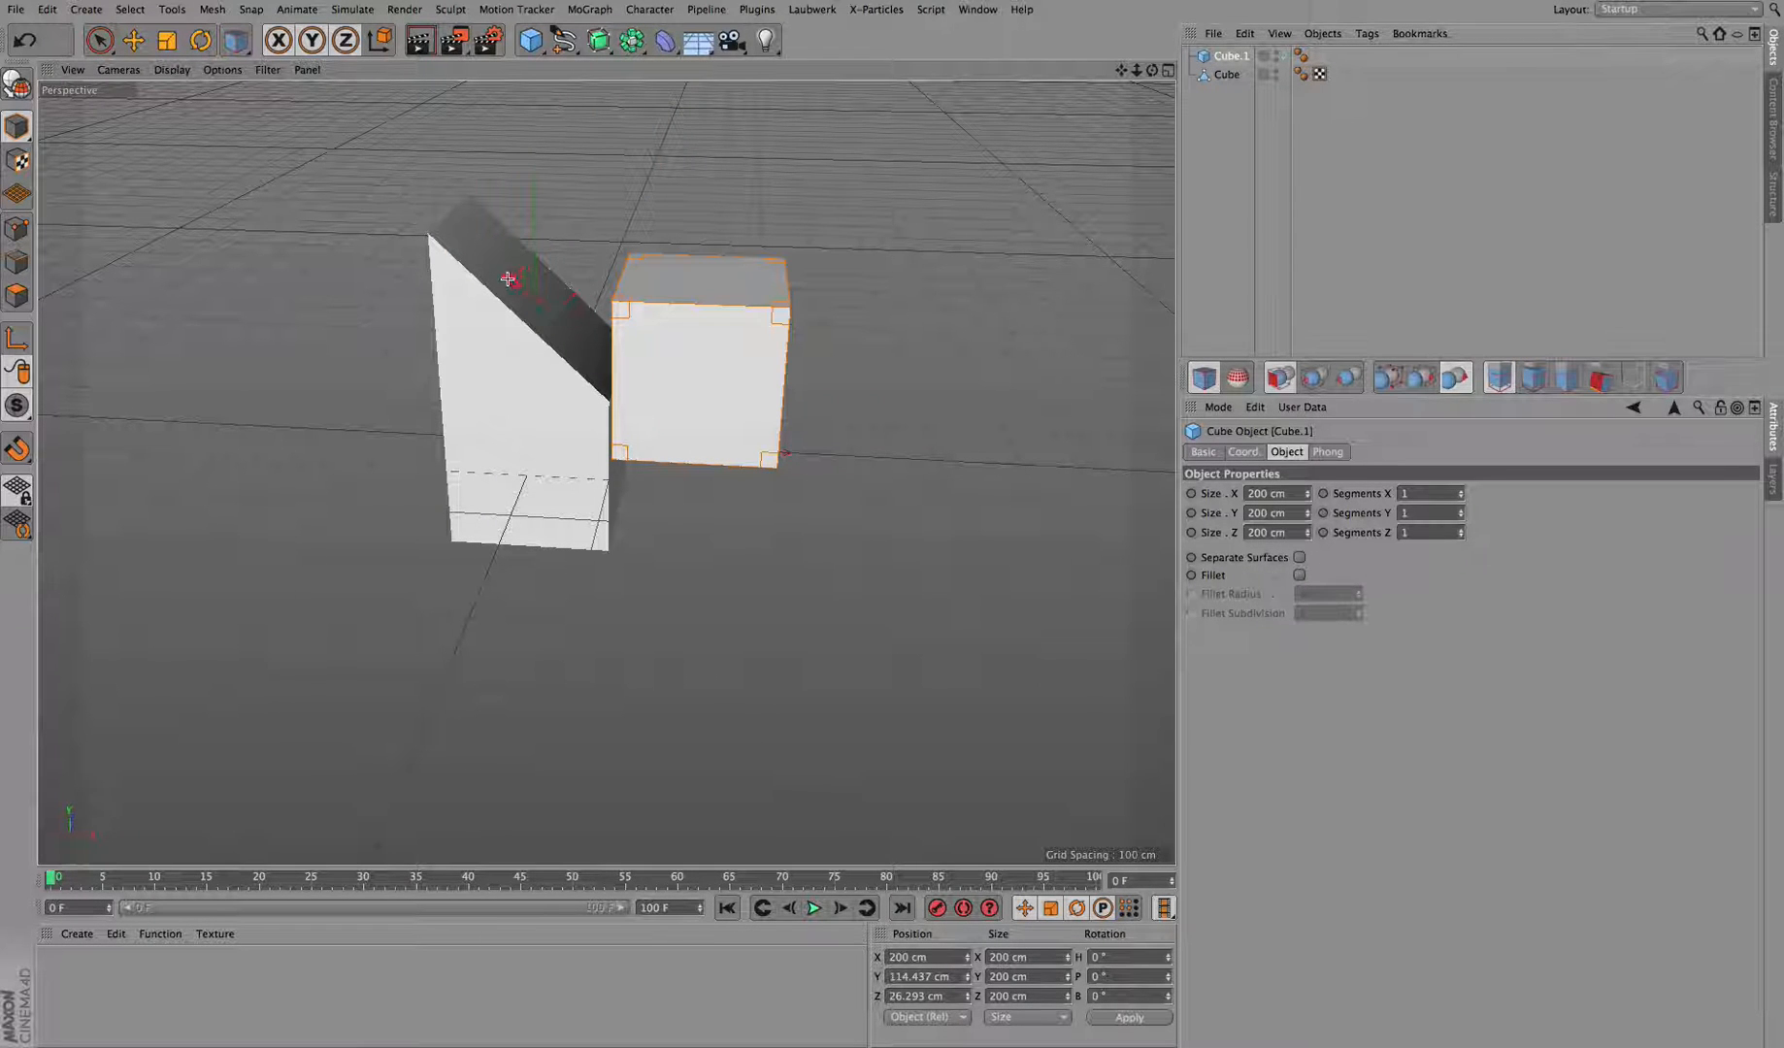
left_click(543, 296)
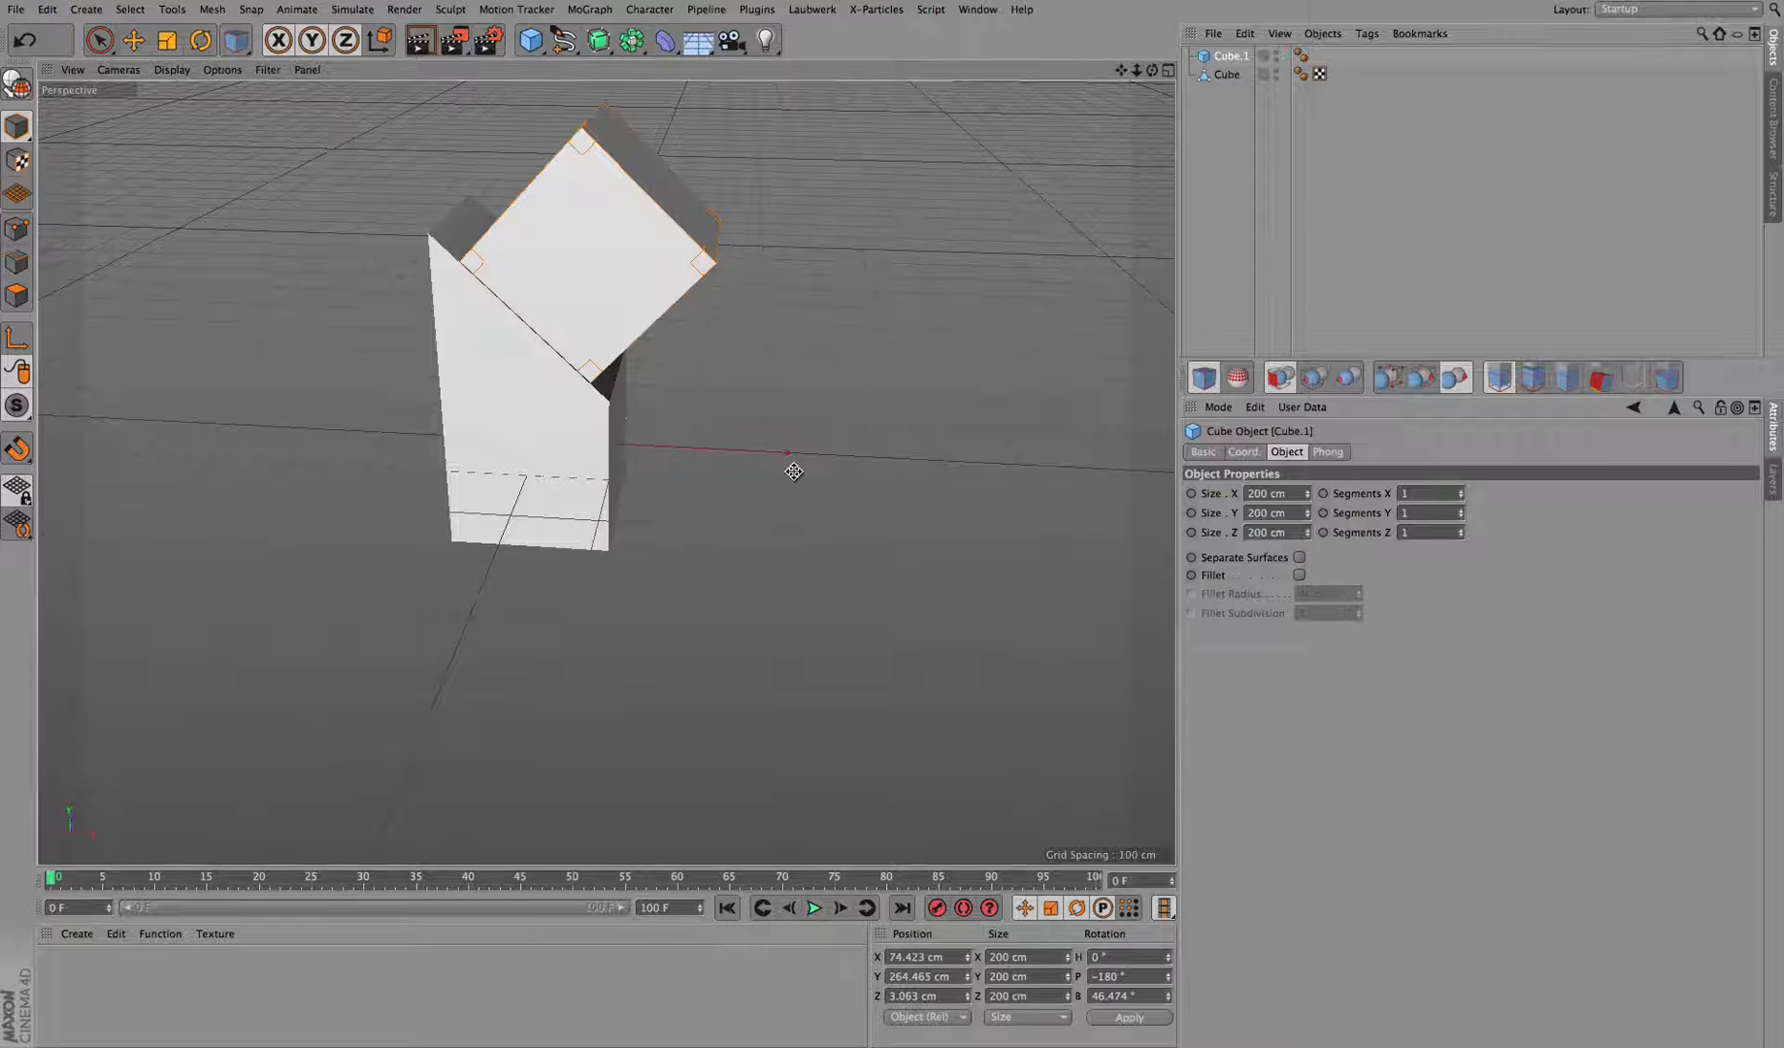
left_click_drag(1151, 71, 953, 131)
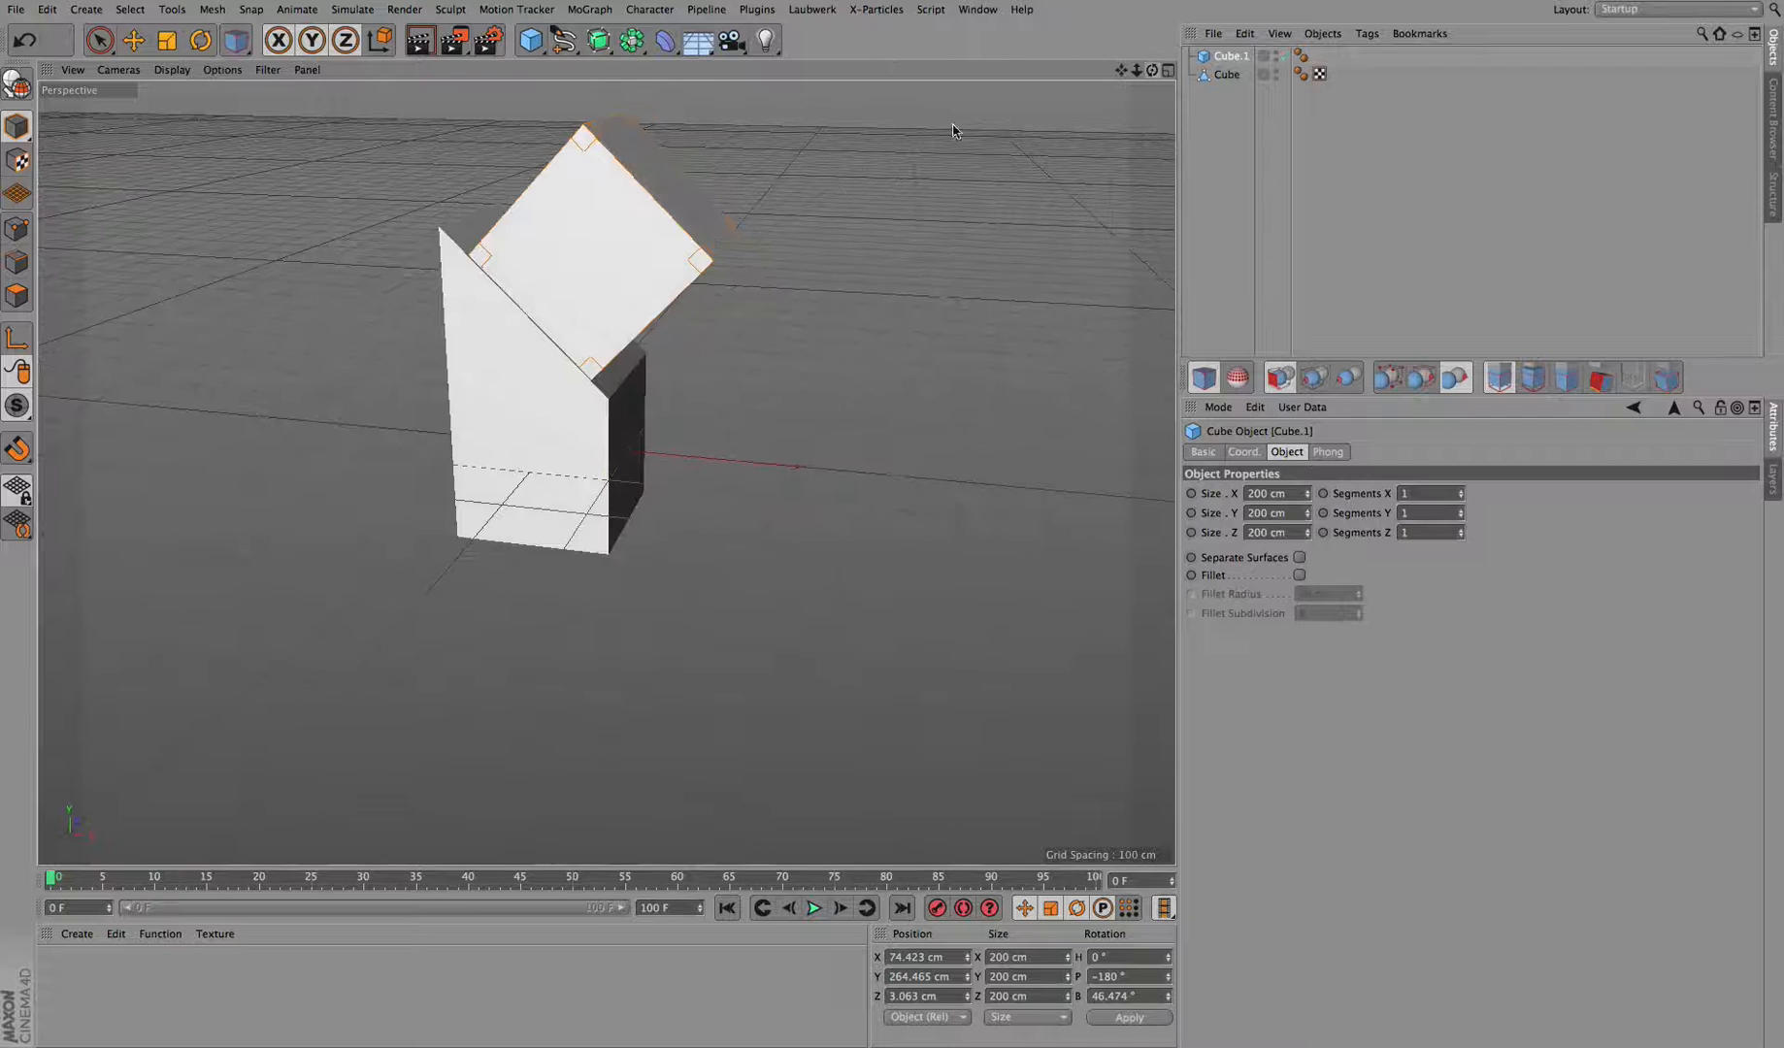
left_click_drag(1153, 71, 1059, 97)
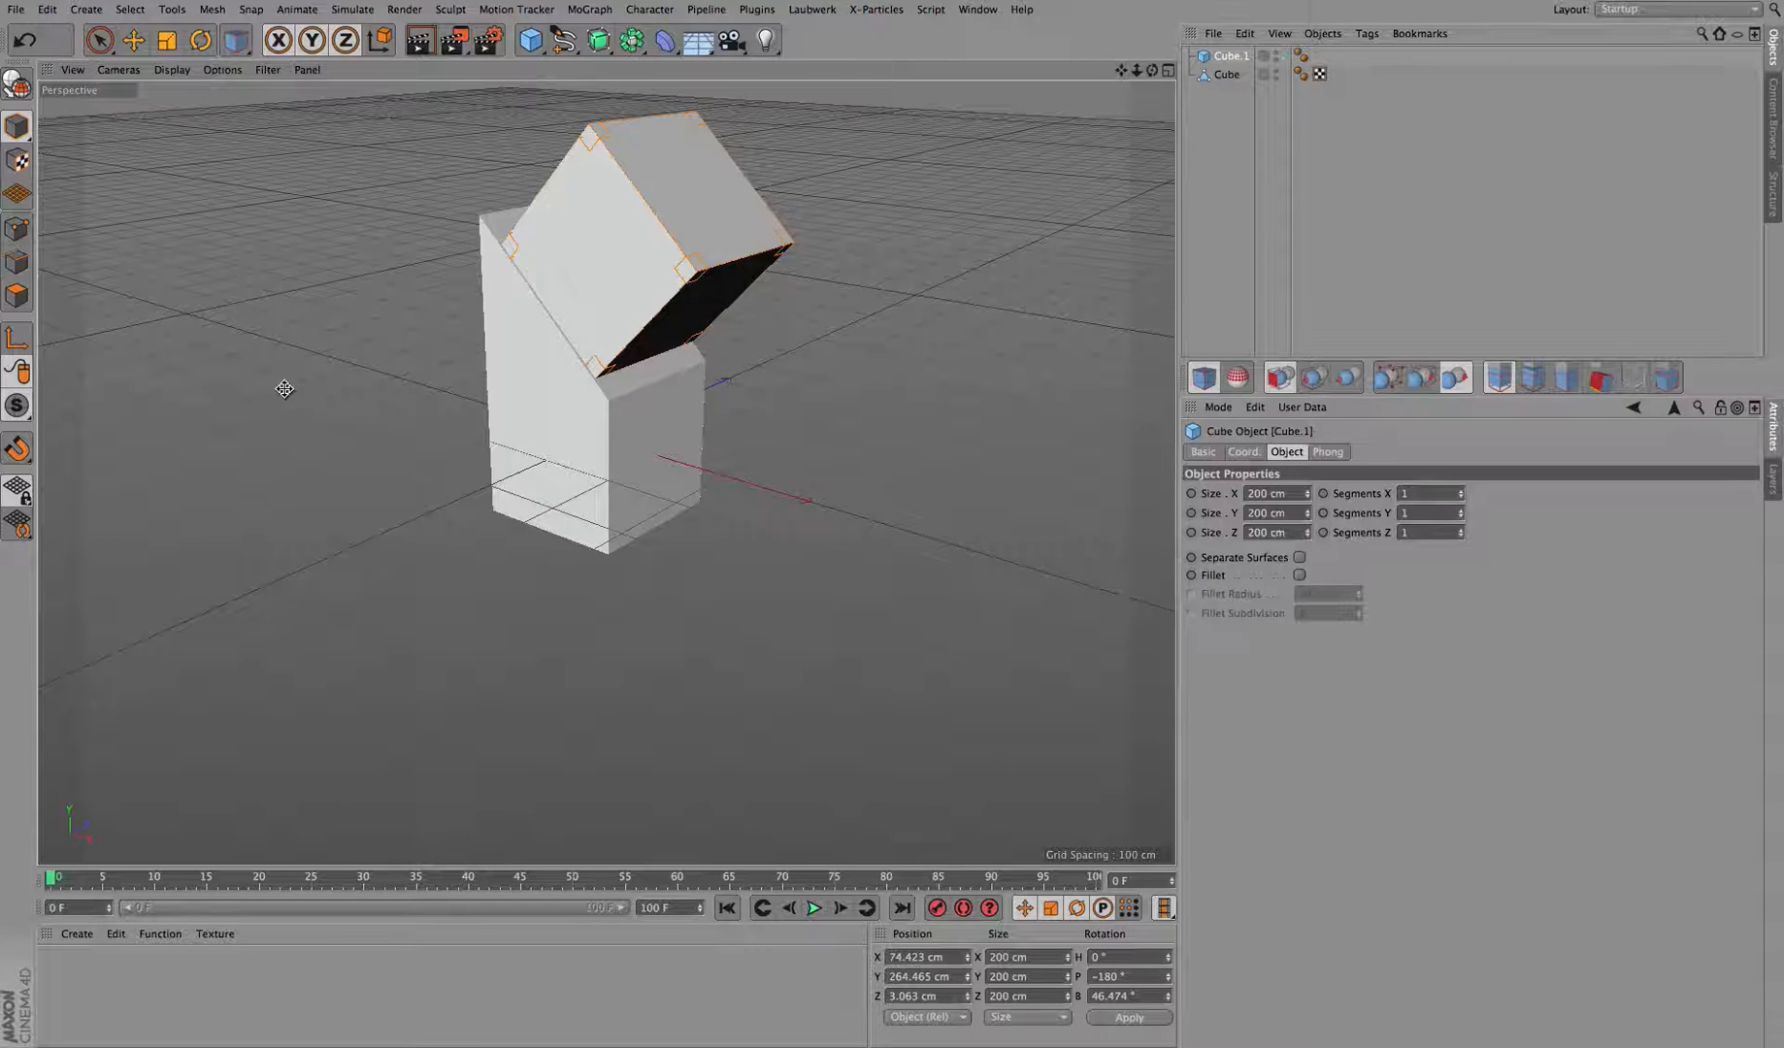
Undo the slope snap and move the cube away from the block along X to about 357.5 cm.
left_click(27, 42)
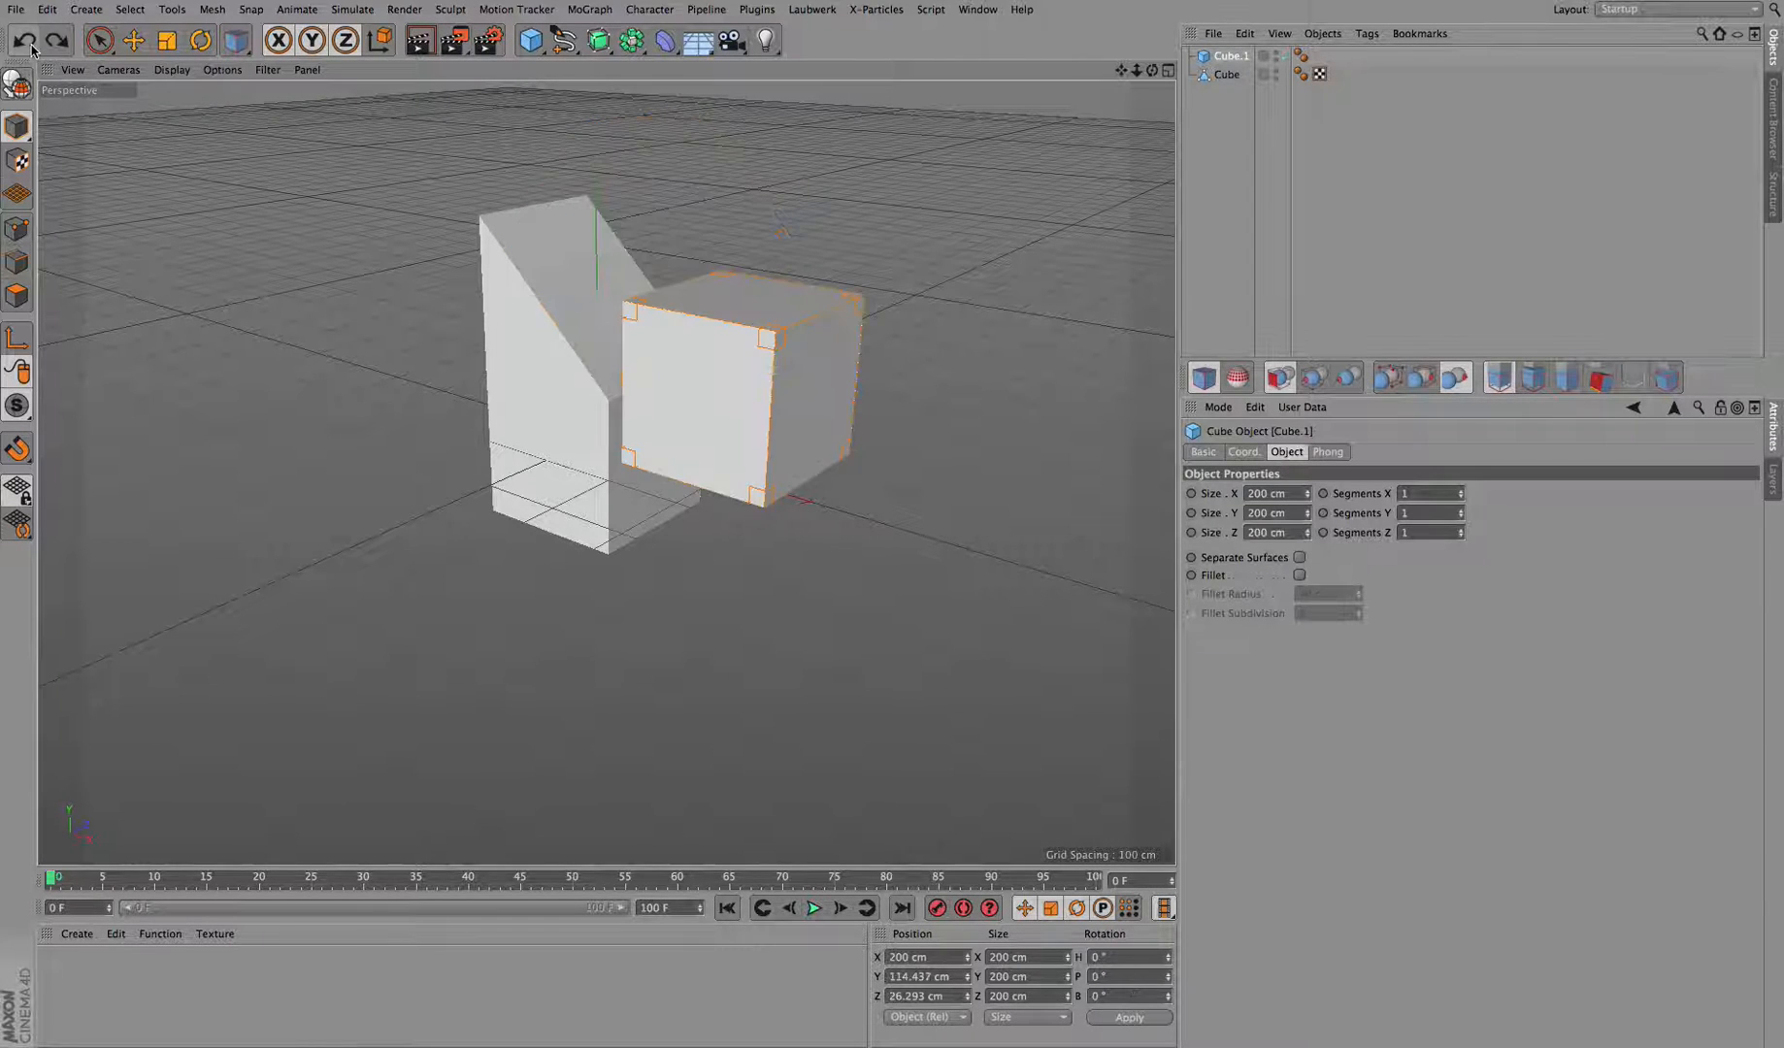
left_click_drag(815, 397, 985, 431)
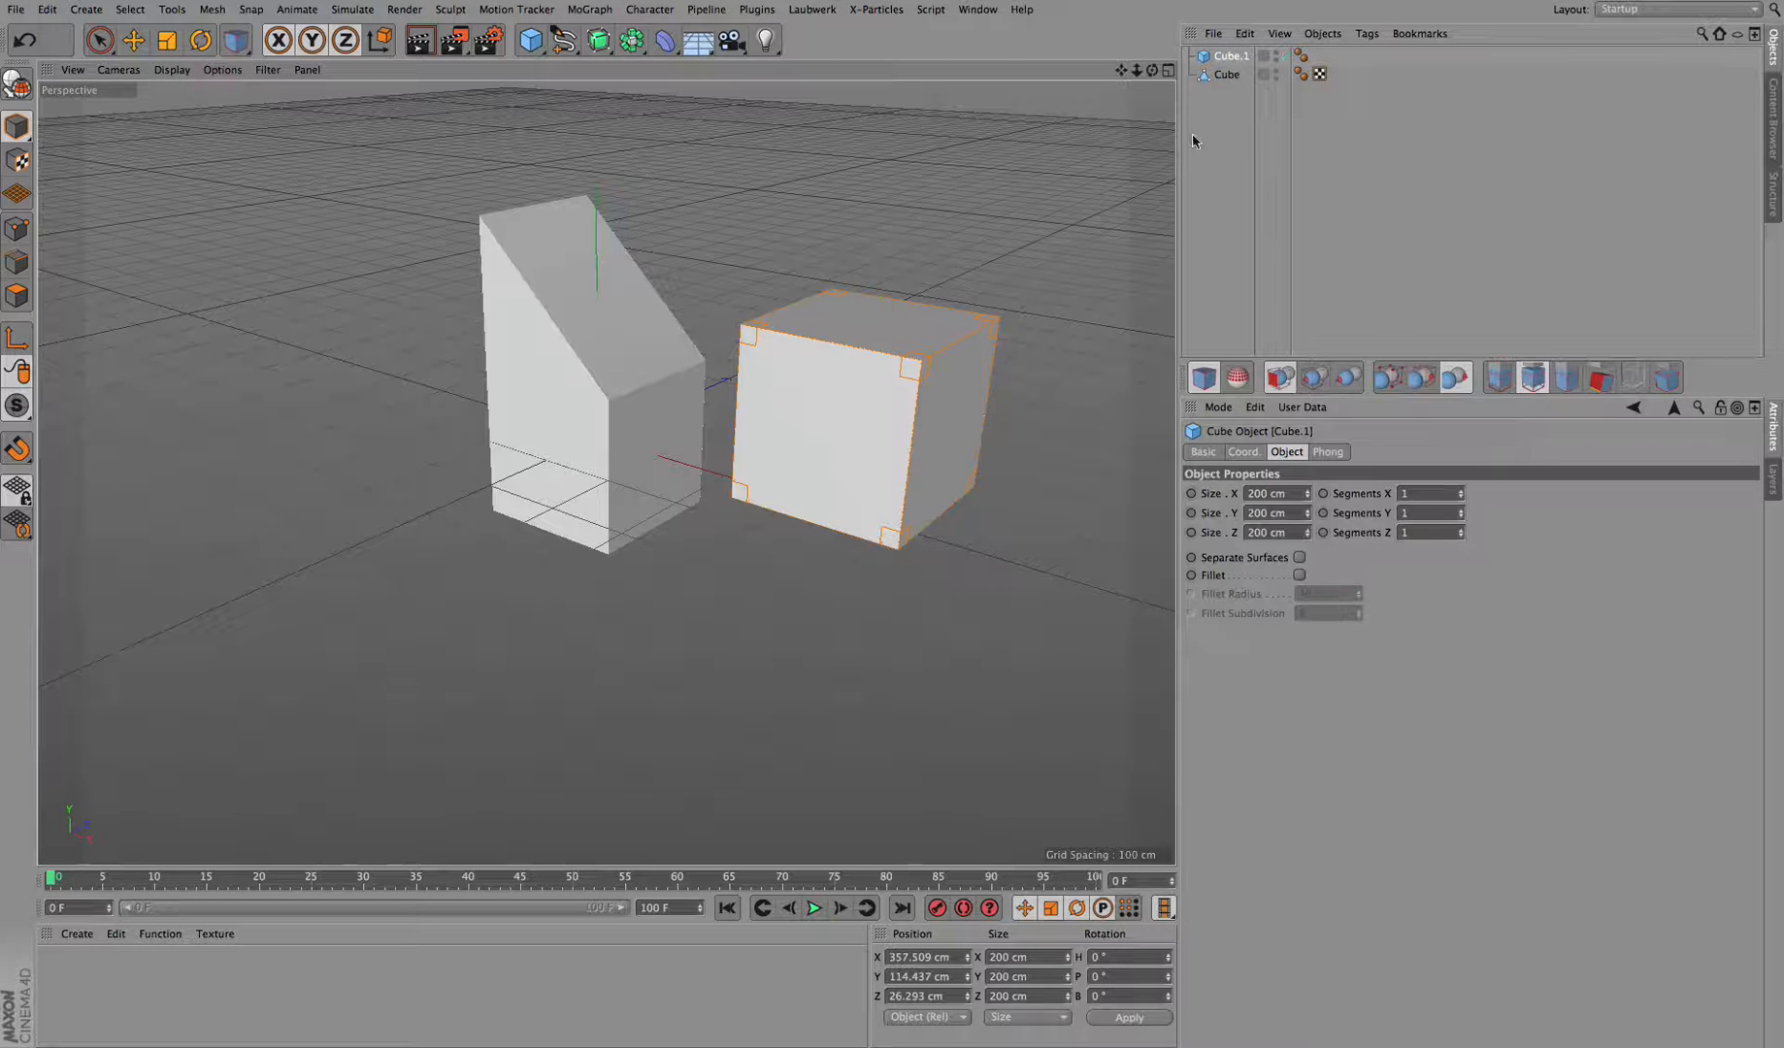
Align the cube's bottom face with the sloped block's bottom face, keeping the two objects apart.
mouse_move(1155, 68)
left_mouse_down()
mouse_move(1130, 223)
mouse_move(1154, 77)
left_mouse_up()
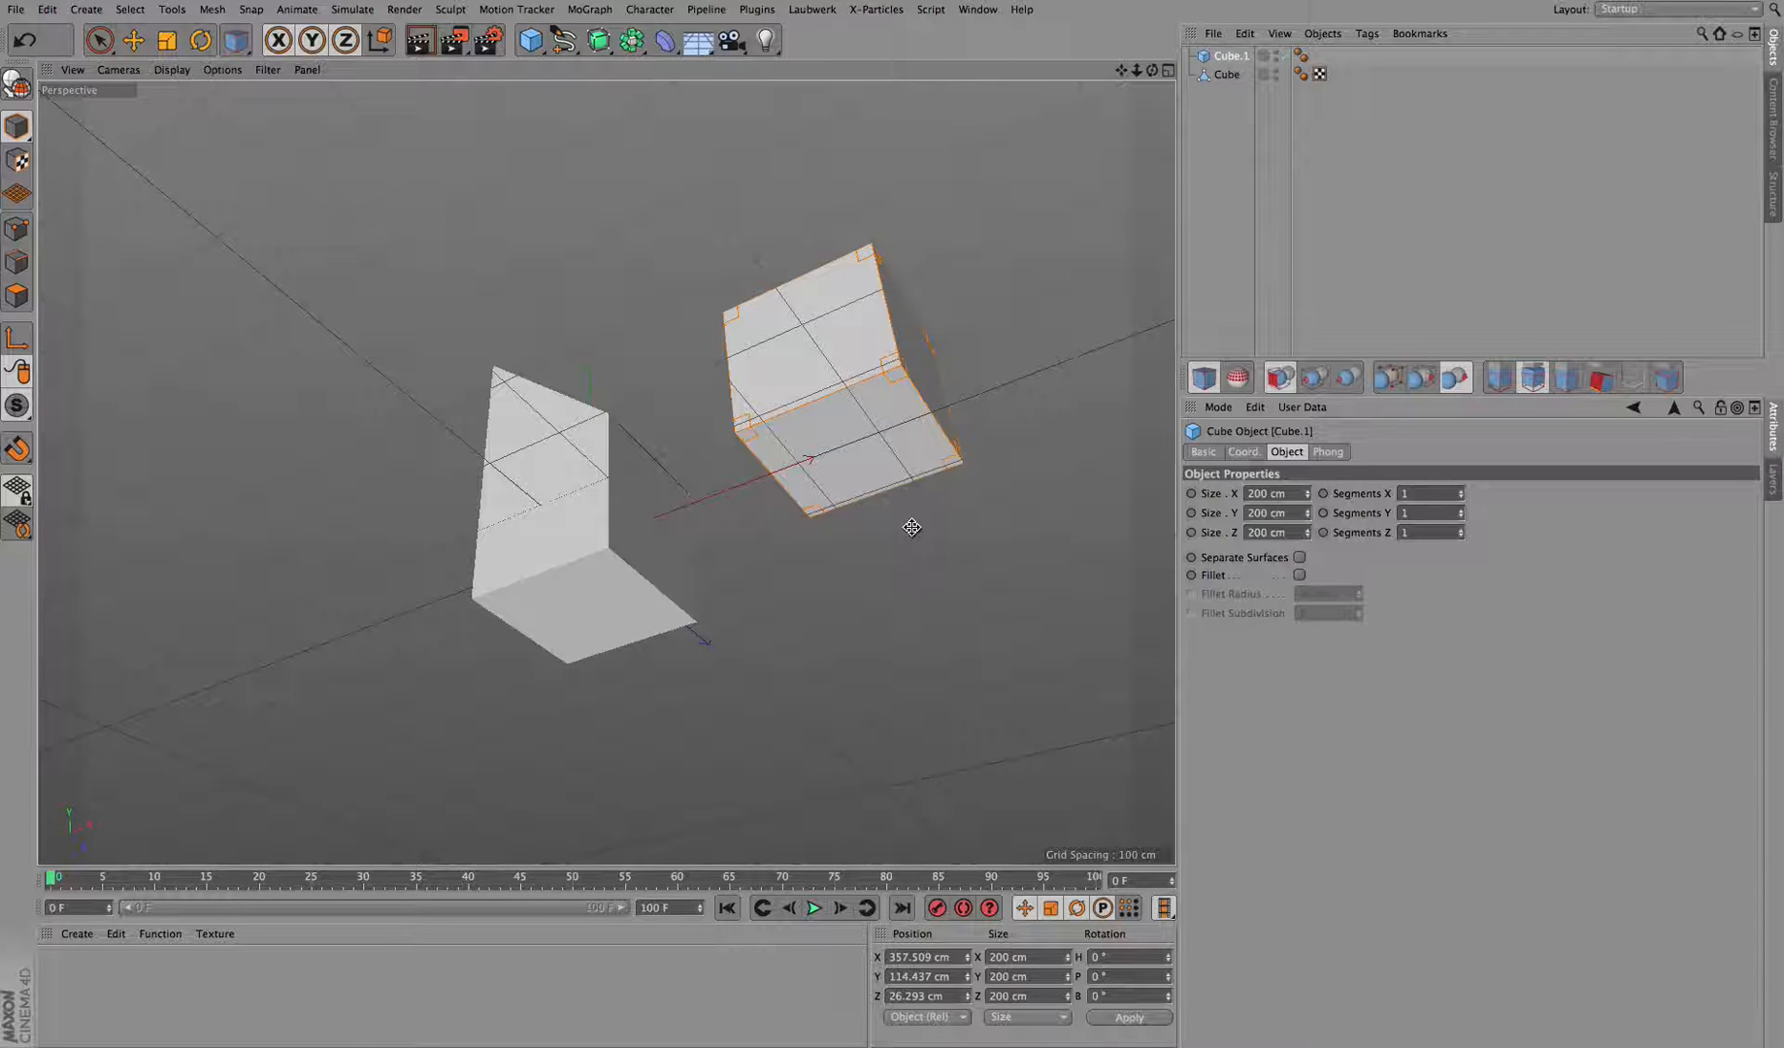
left_click(859, 434)
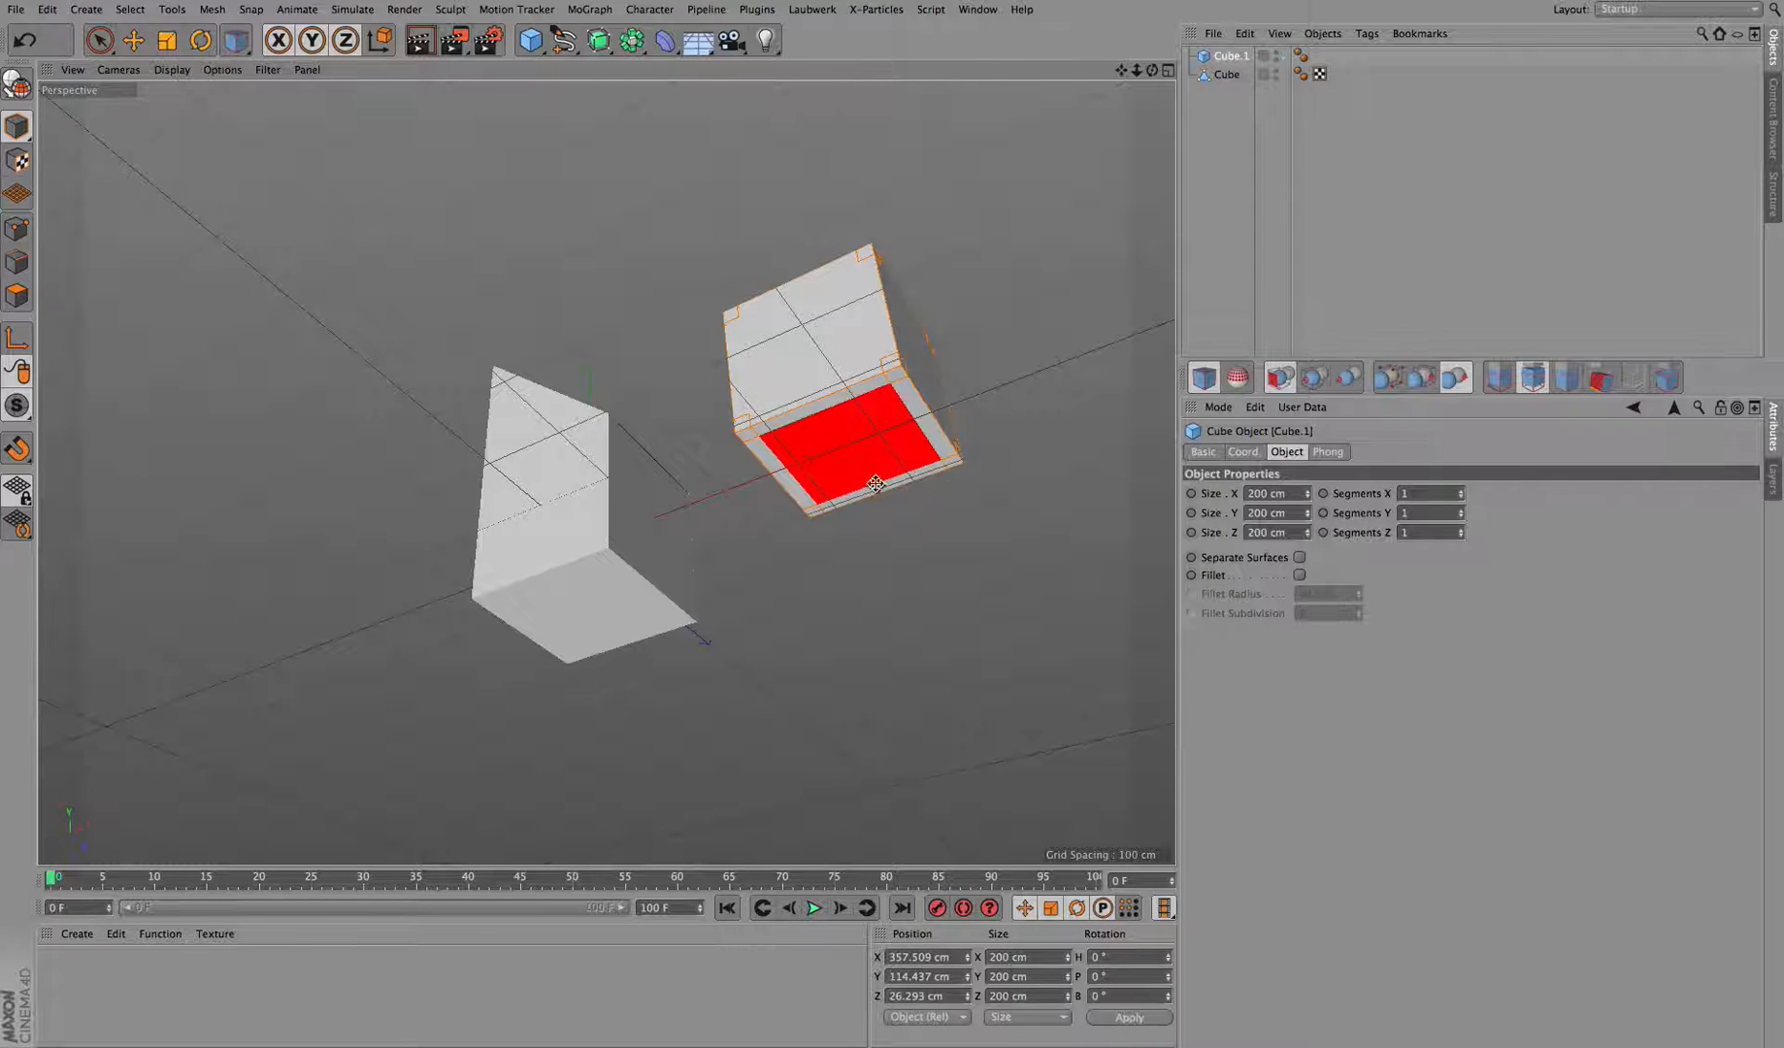
left_click_drag(1121, 70, 1039, 11)
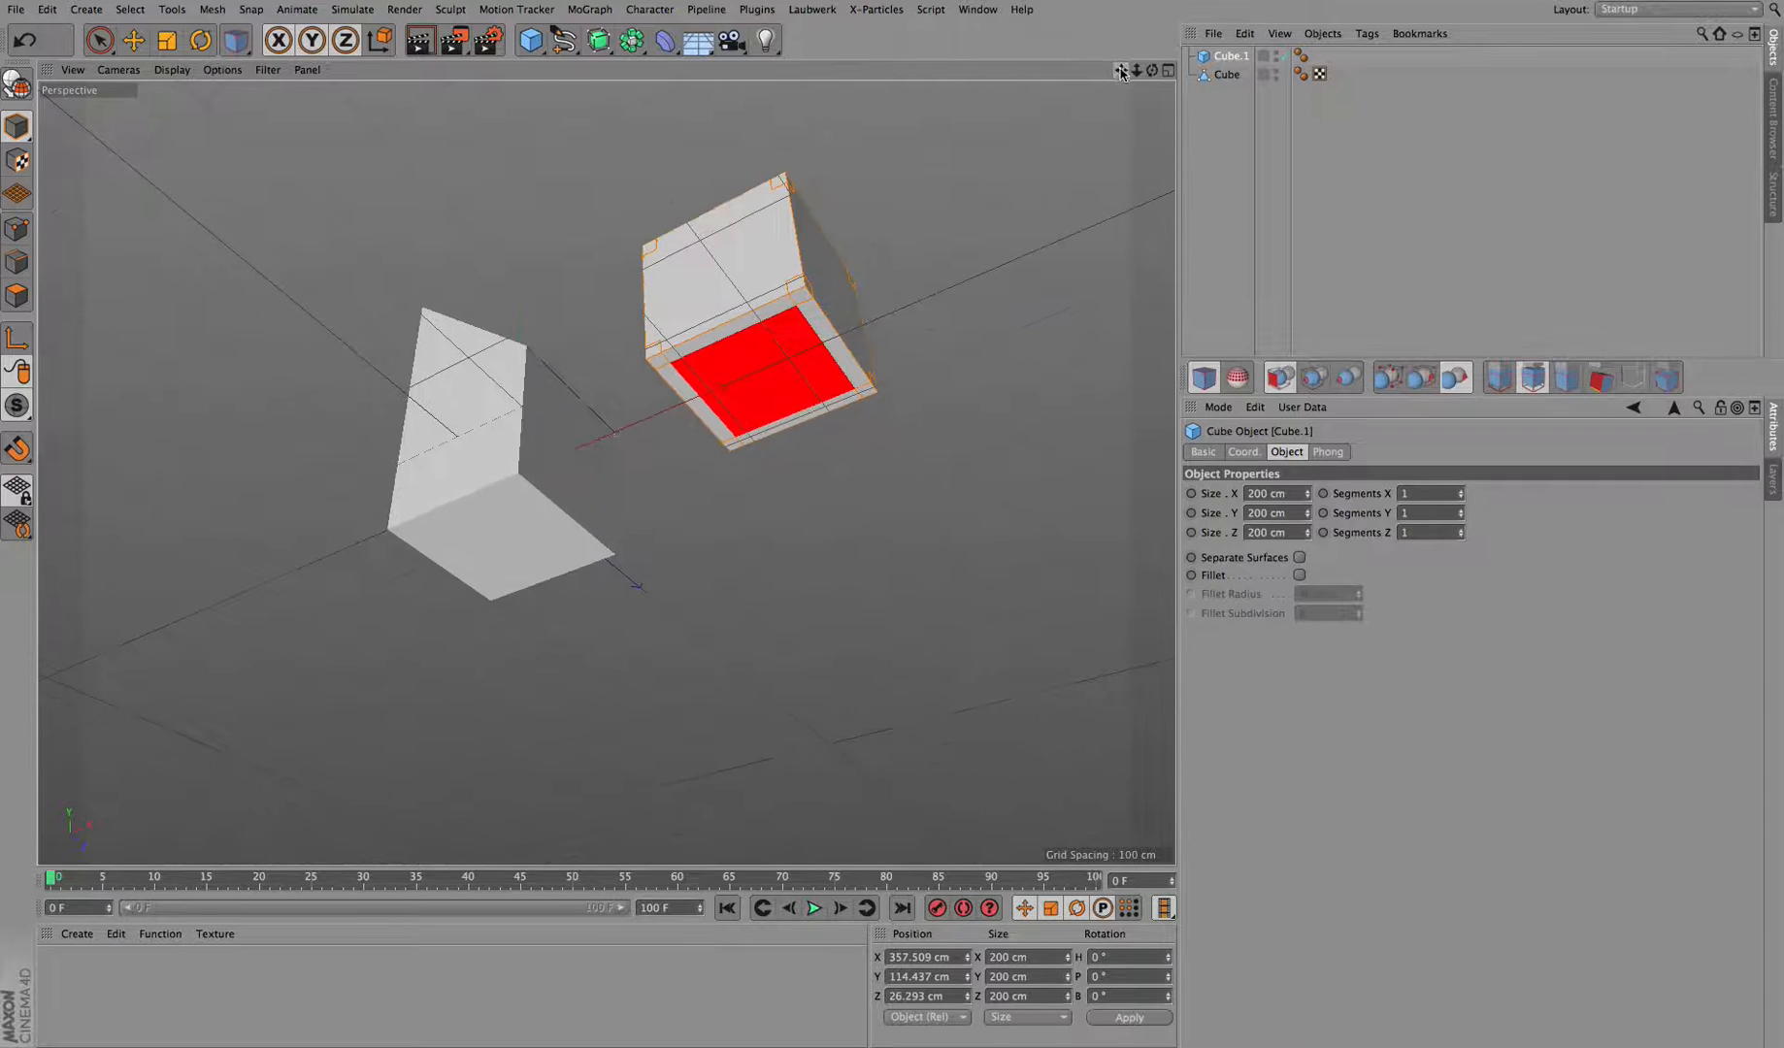
left_click_drag(1152, 73, 605, 472)
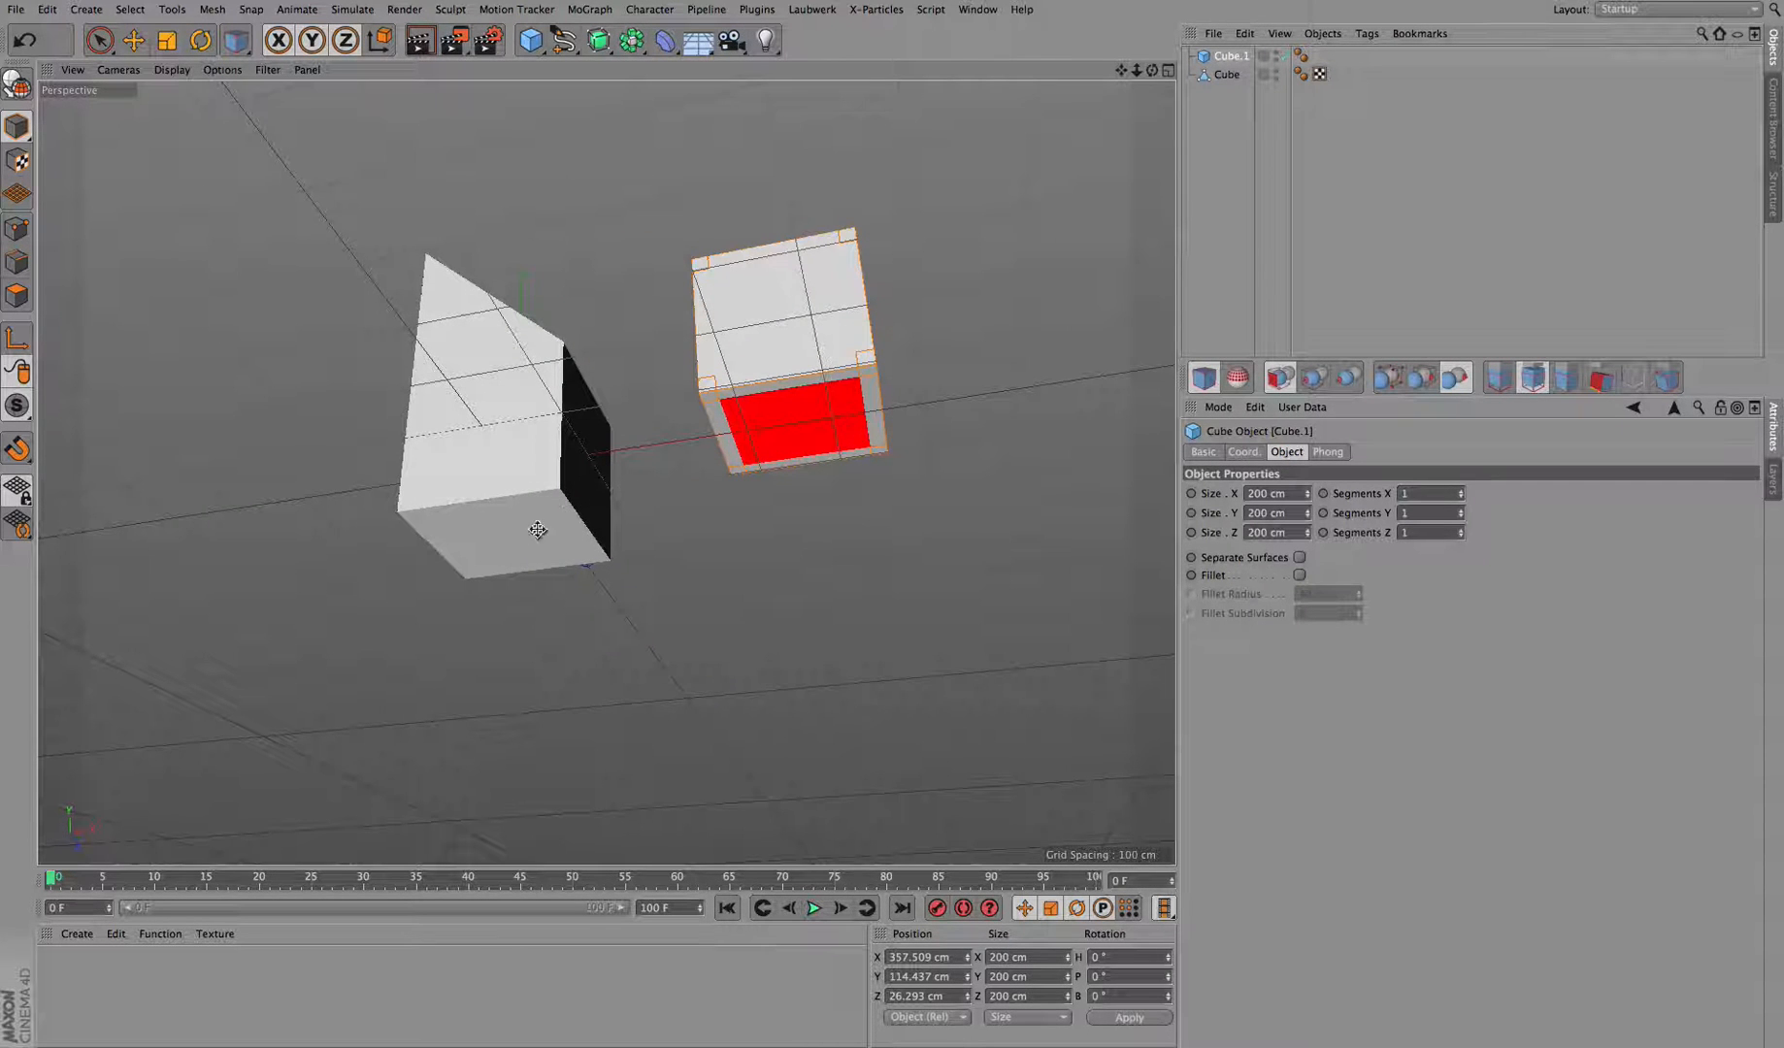
mouse_move(1152, 70)
left_mouse_down()
mouse_move(605, 472)
mouse_move(1150, 70)
left_mouse_up()
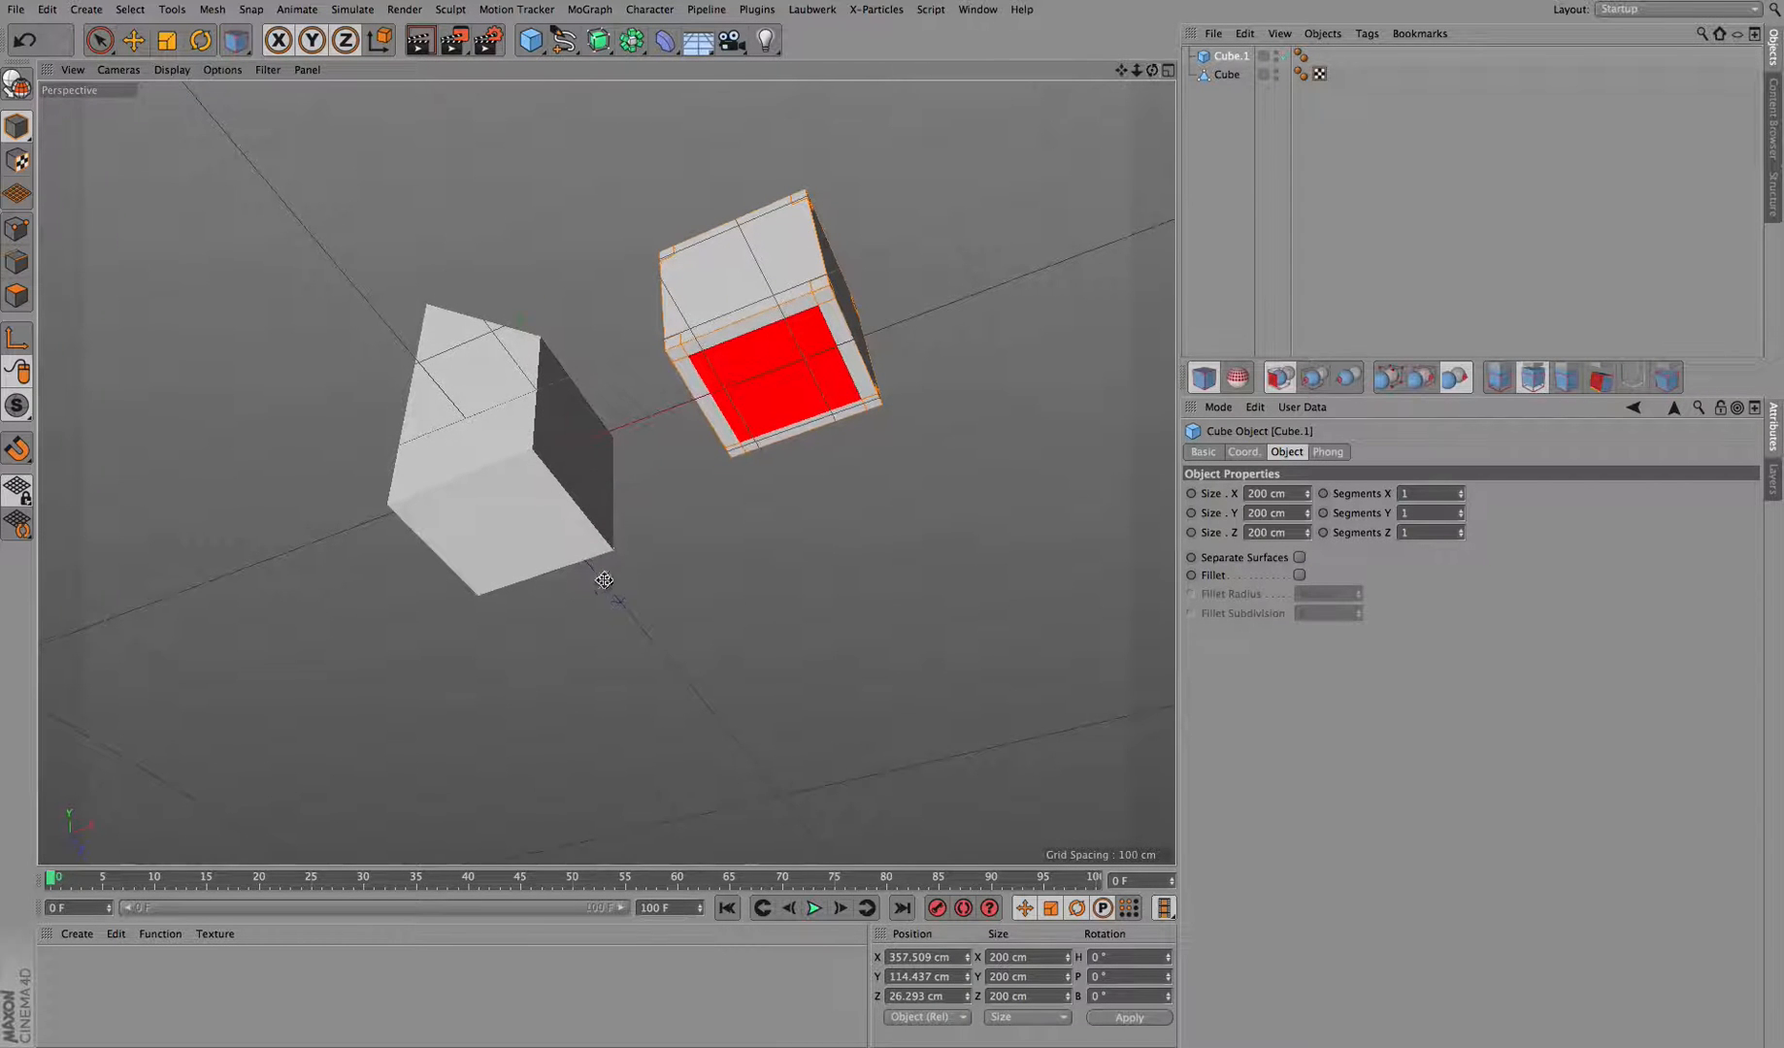
left_click(504, 525)
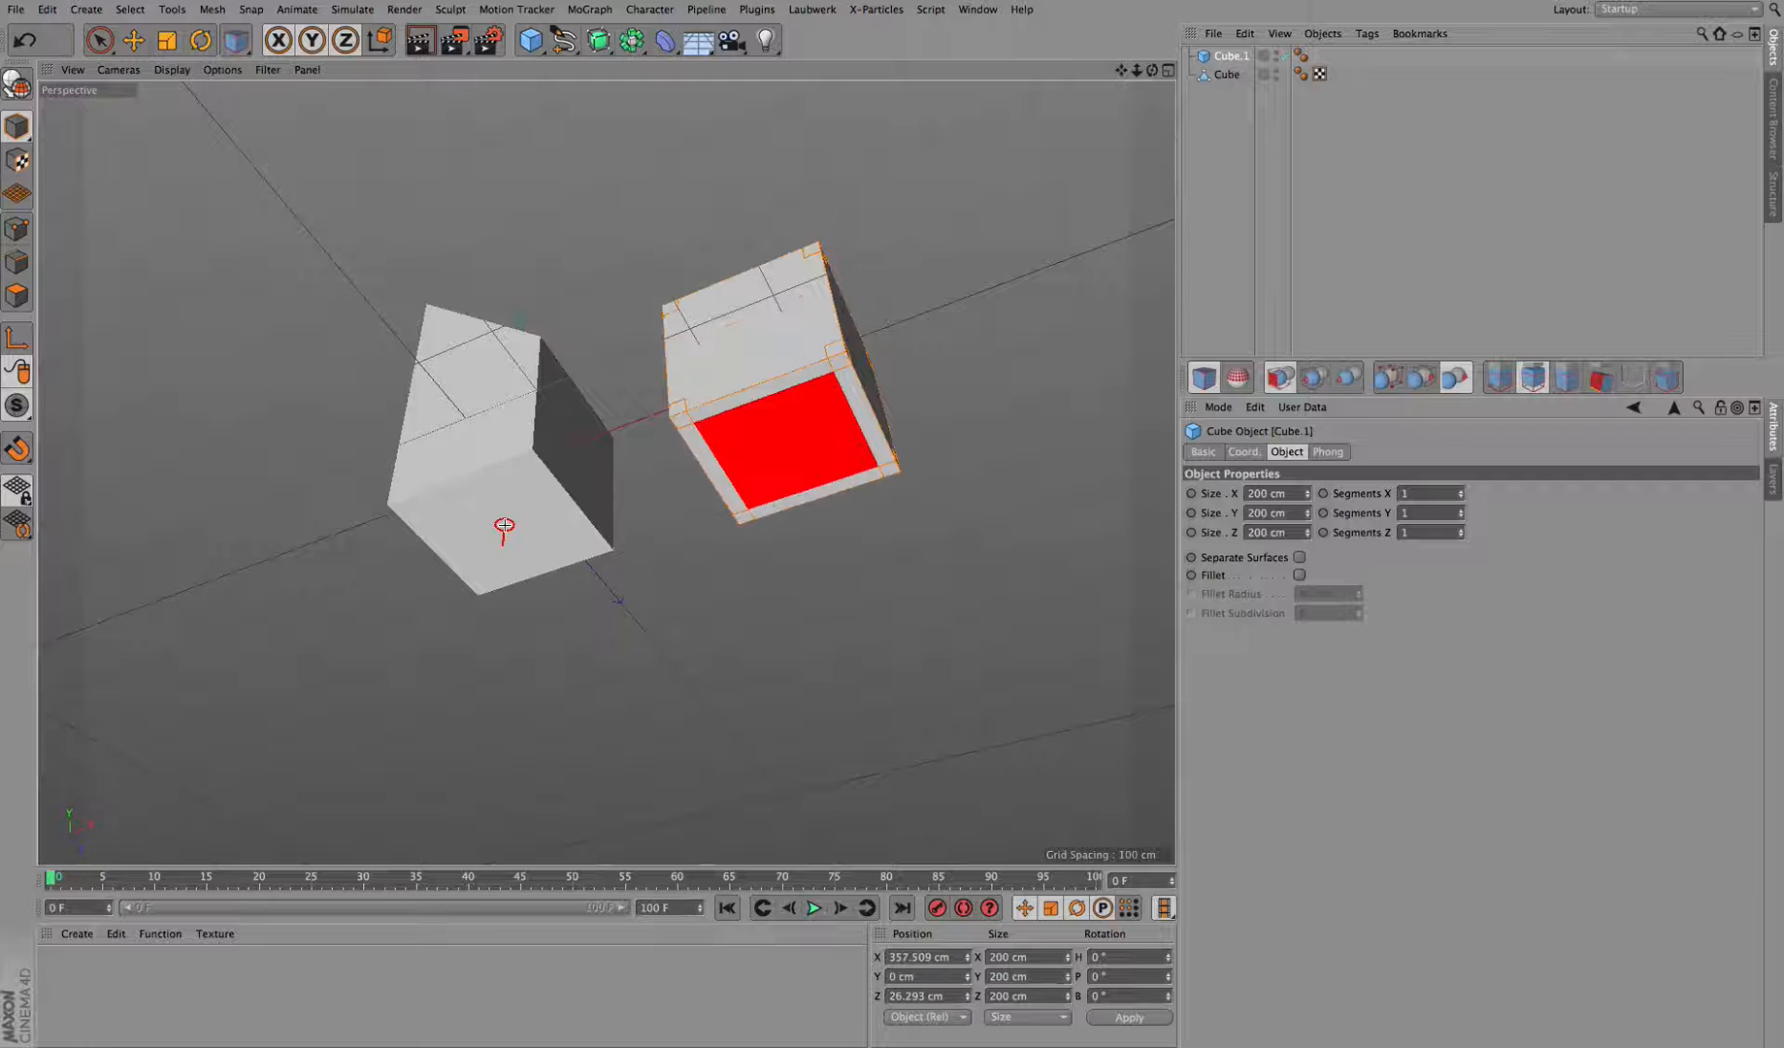
Set the action to Stretch out and pick the cube's side face that points towards the sloped block.
left_click_drag(1153, 70, 582, 475)
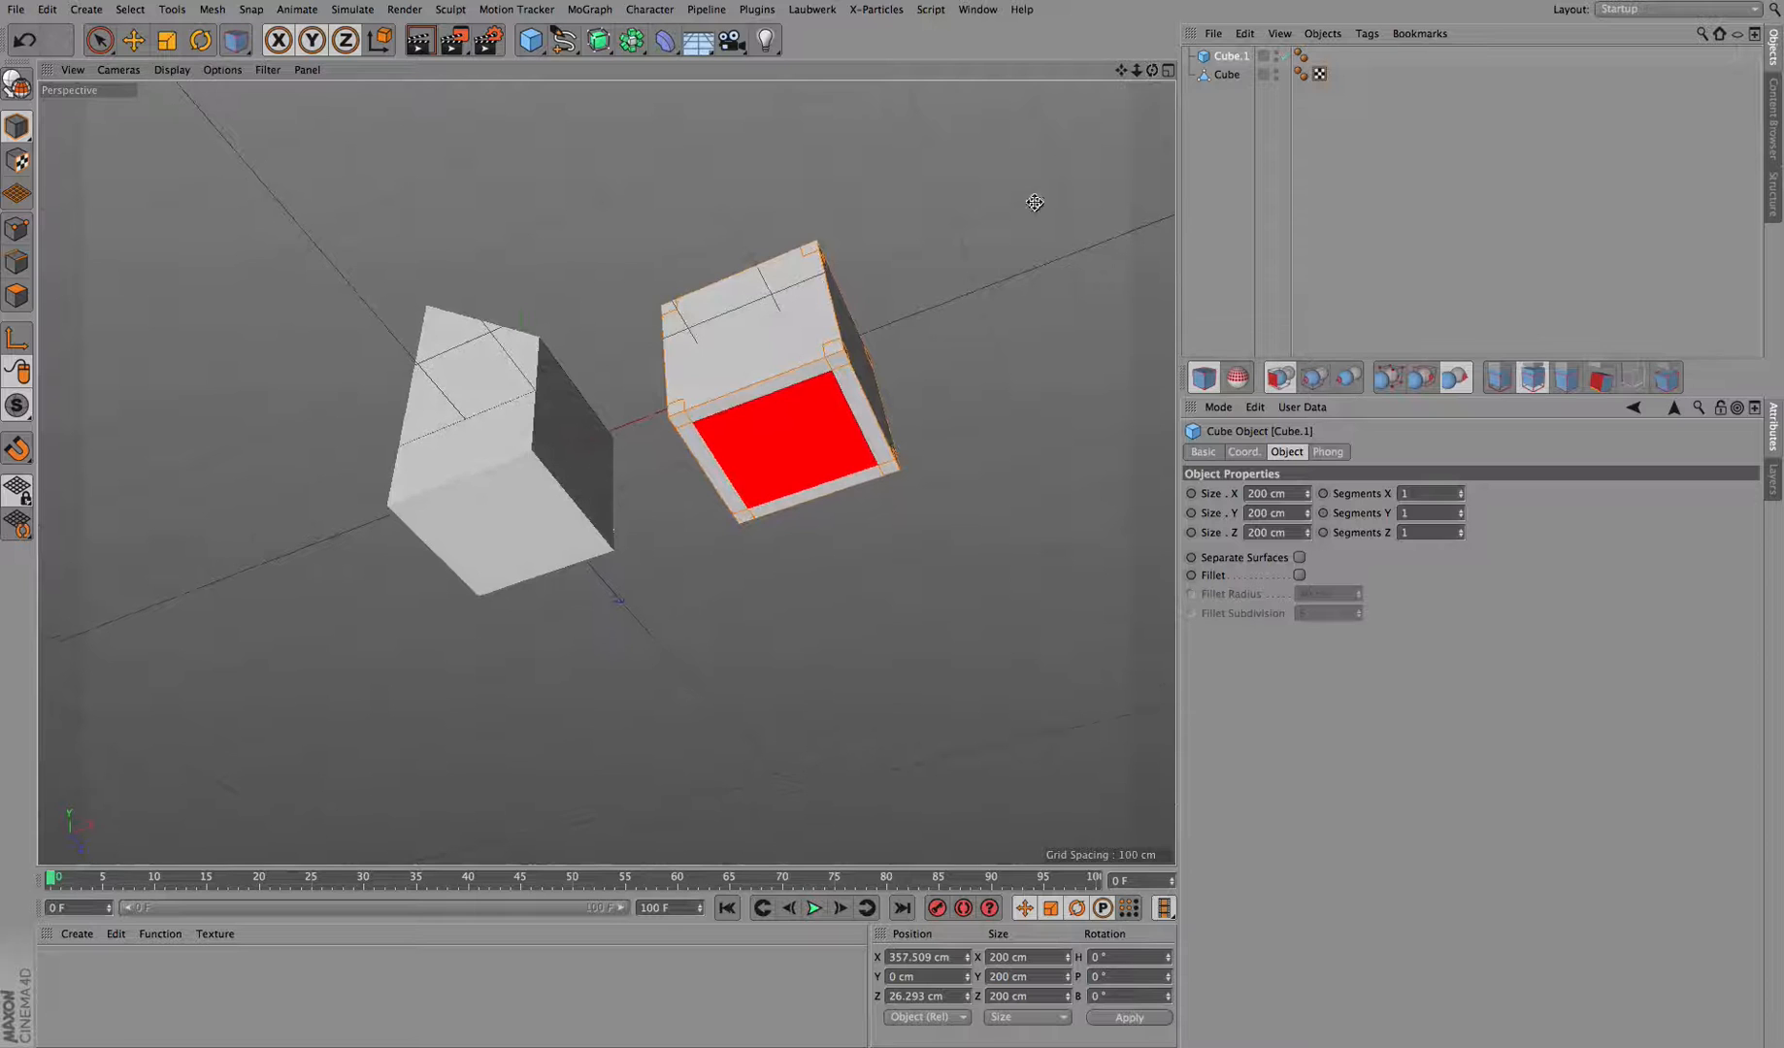
left_click_drag(1153, 70, 885, 423)
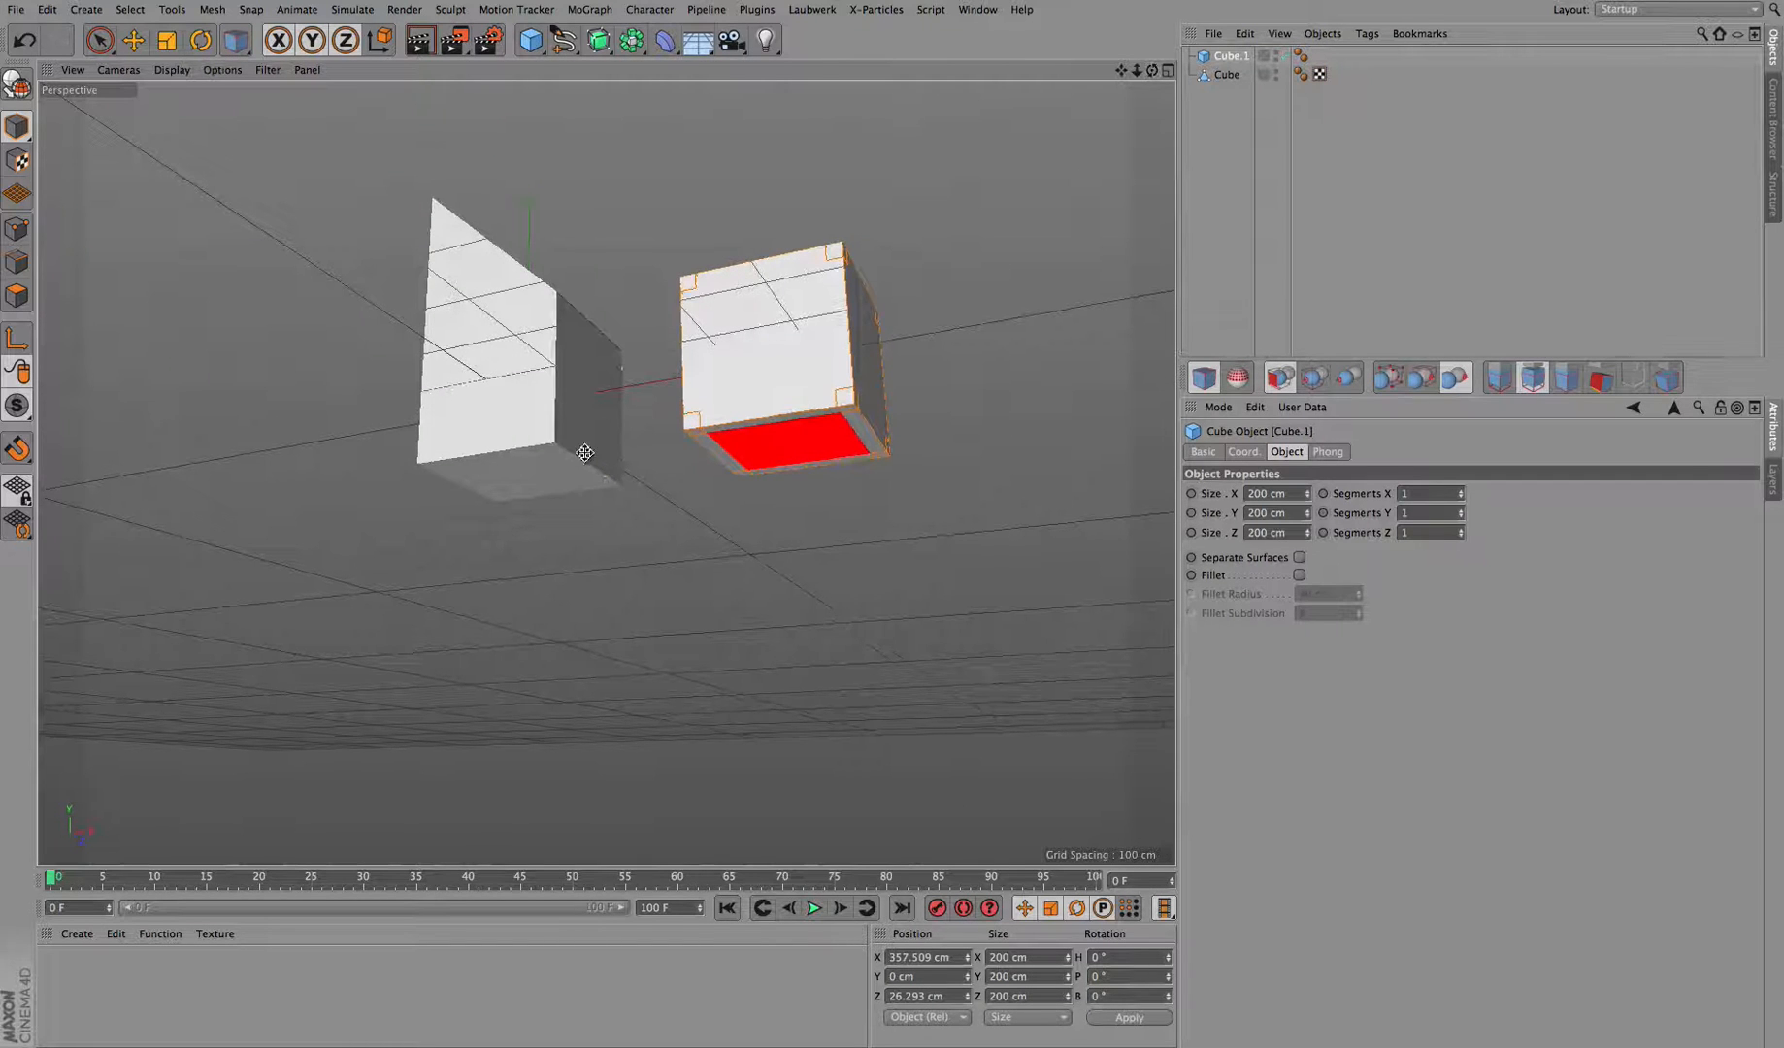
left_click_drag(1152, 71, 606, 472)
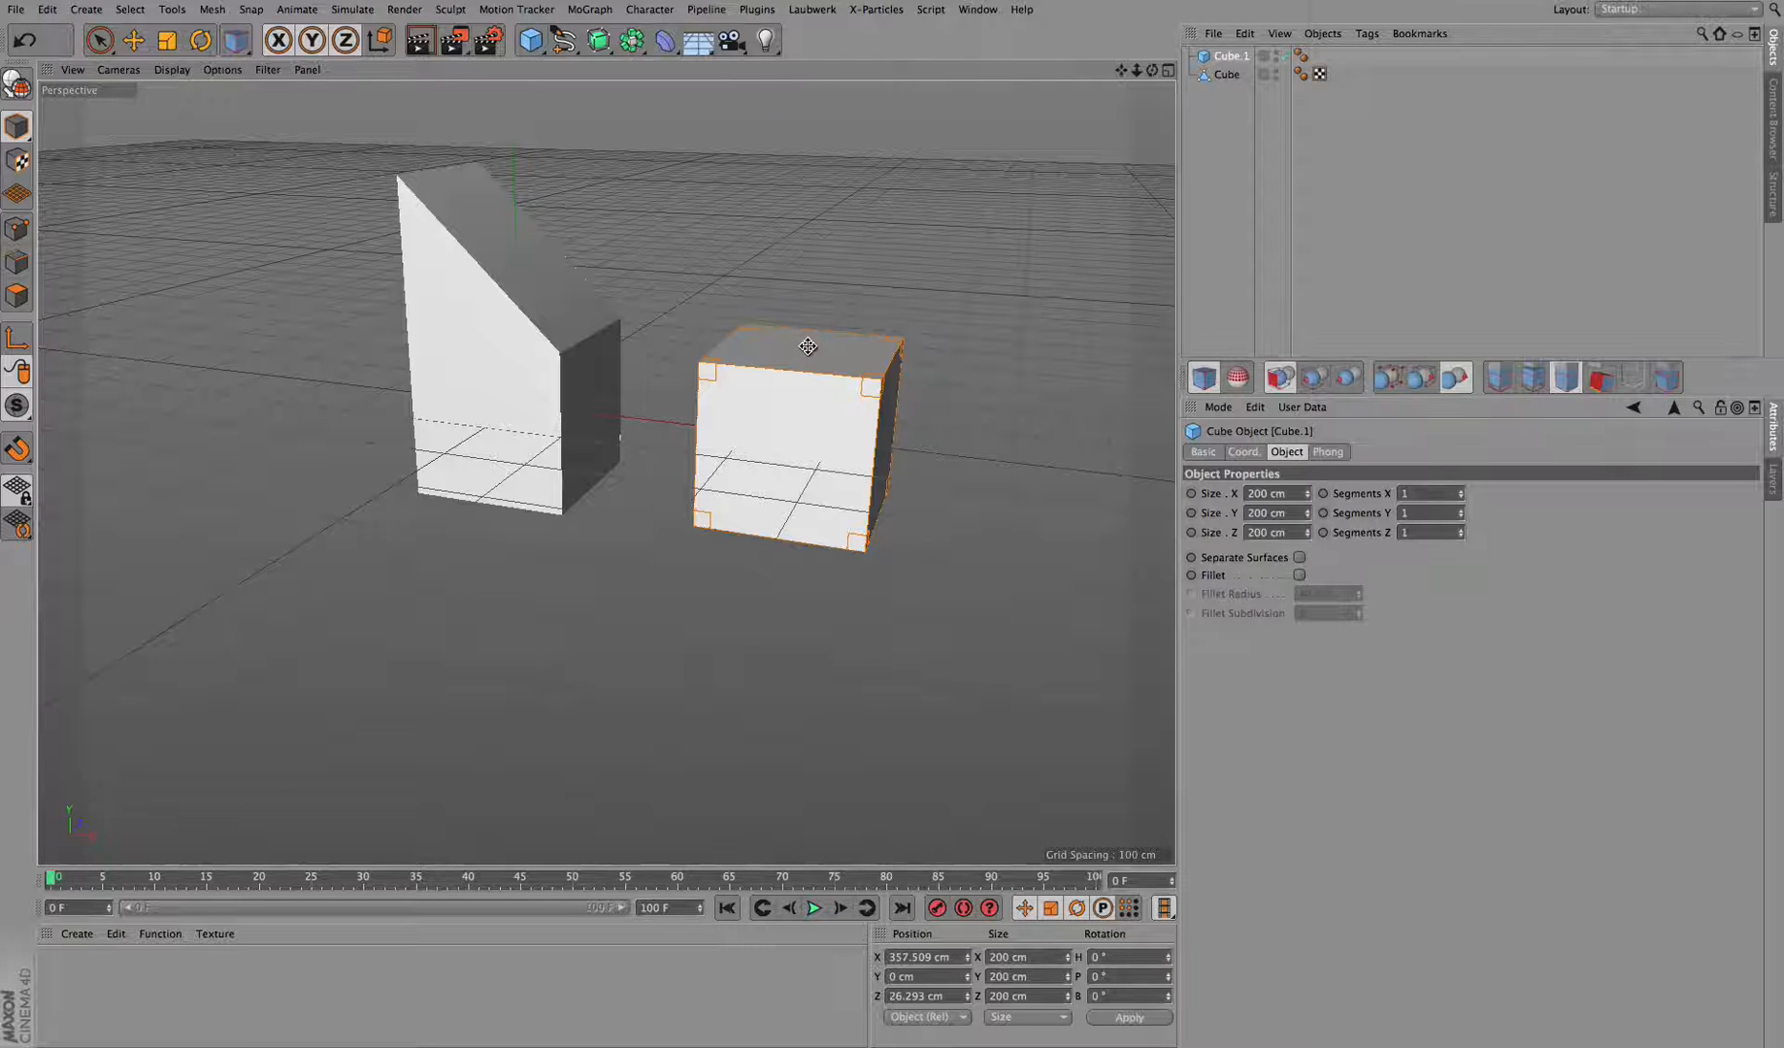
left_click_drag(1152, 71, 1247, 99)
left_click(722, 400)
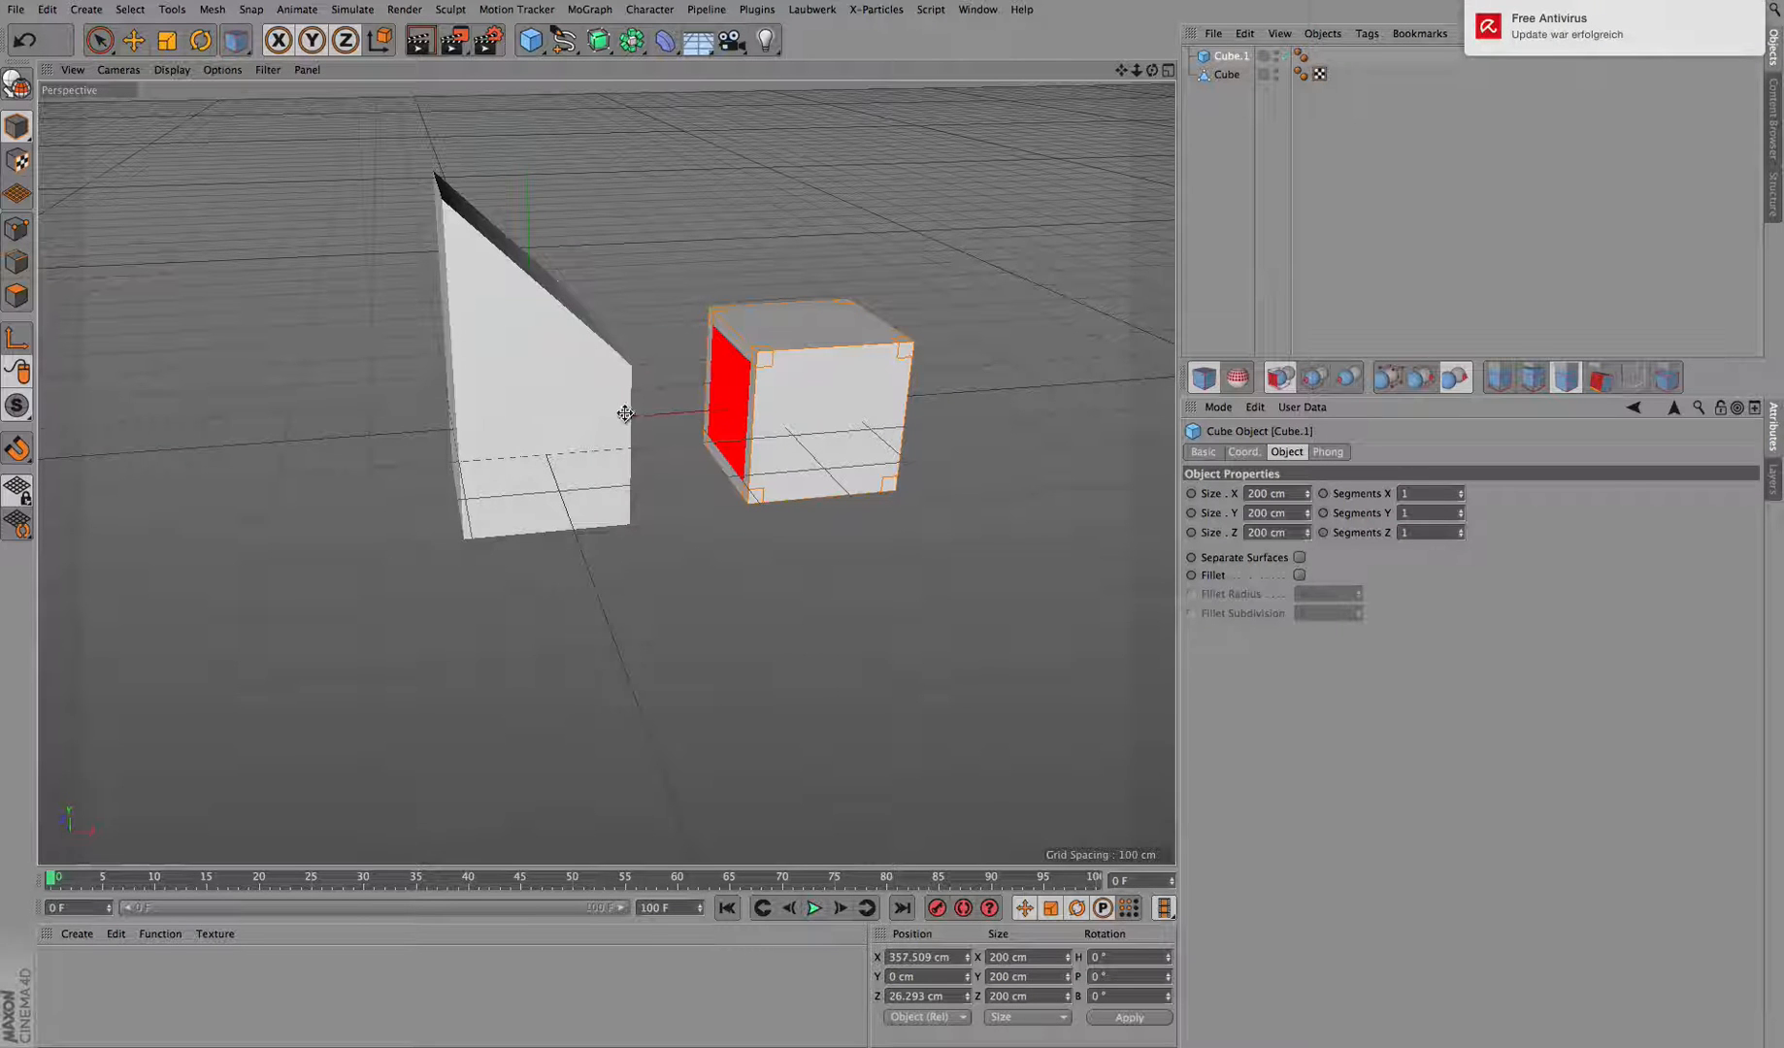
Try to stretch the cube proportionally up to the sloped block's vertical right face.
left_click_drag(1152, 71, 1101, 128)
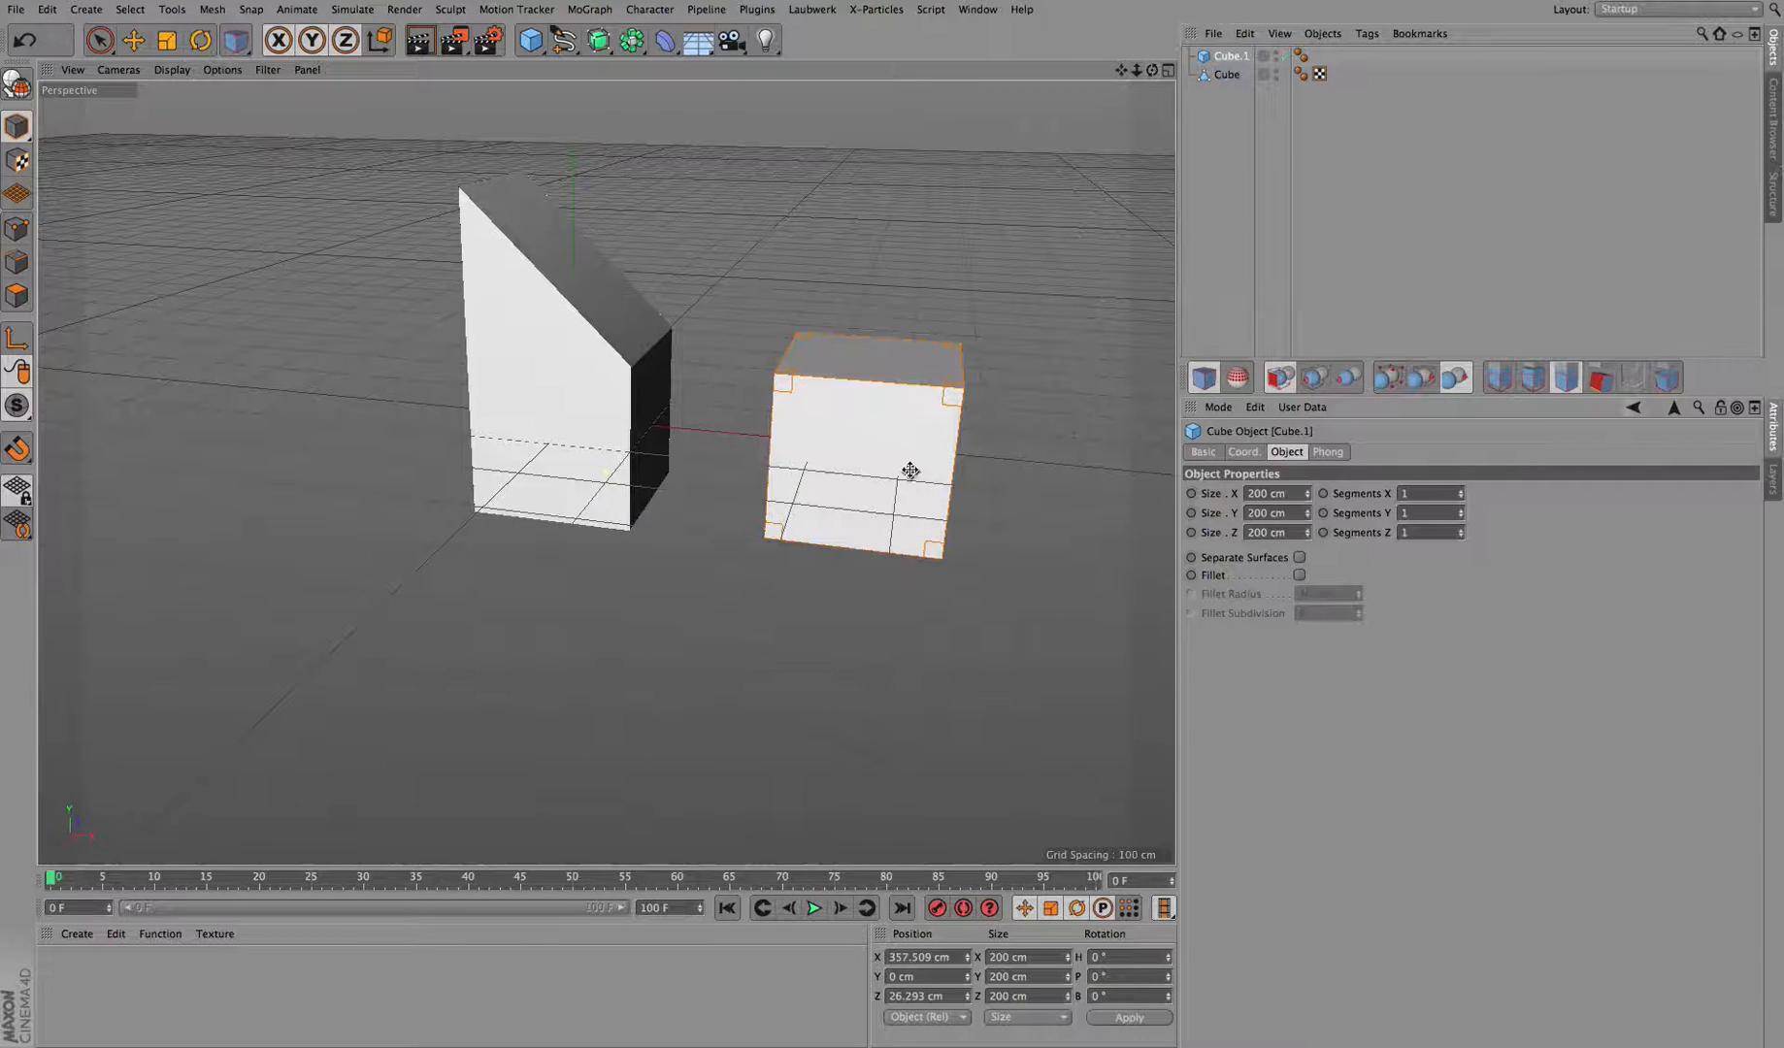
mouse_move(1156, 75)
left_mouse_down()
mouse_move(1126, 80)
mouse_move(1164, 86)
left_mouse_up()
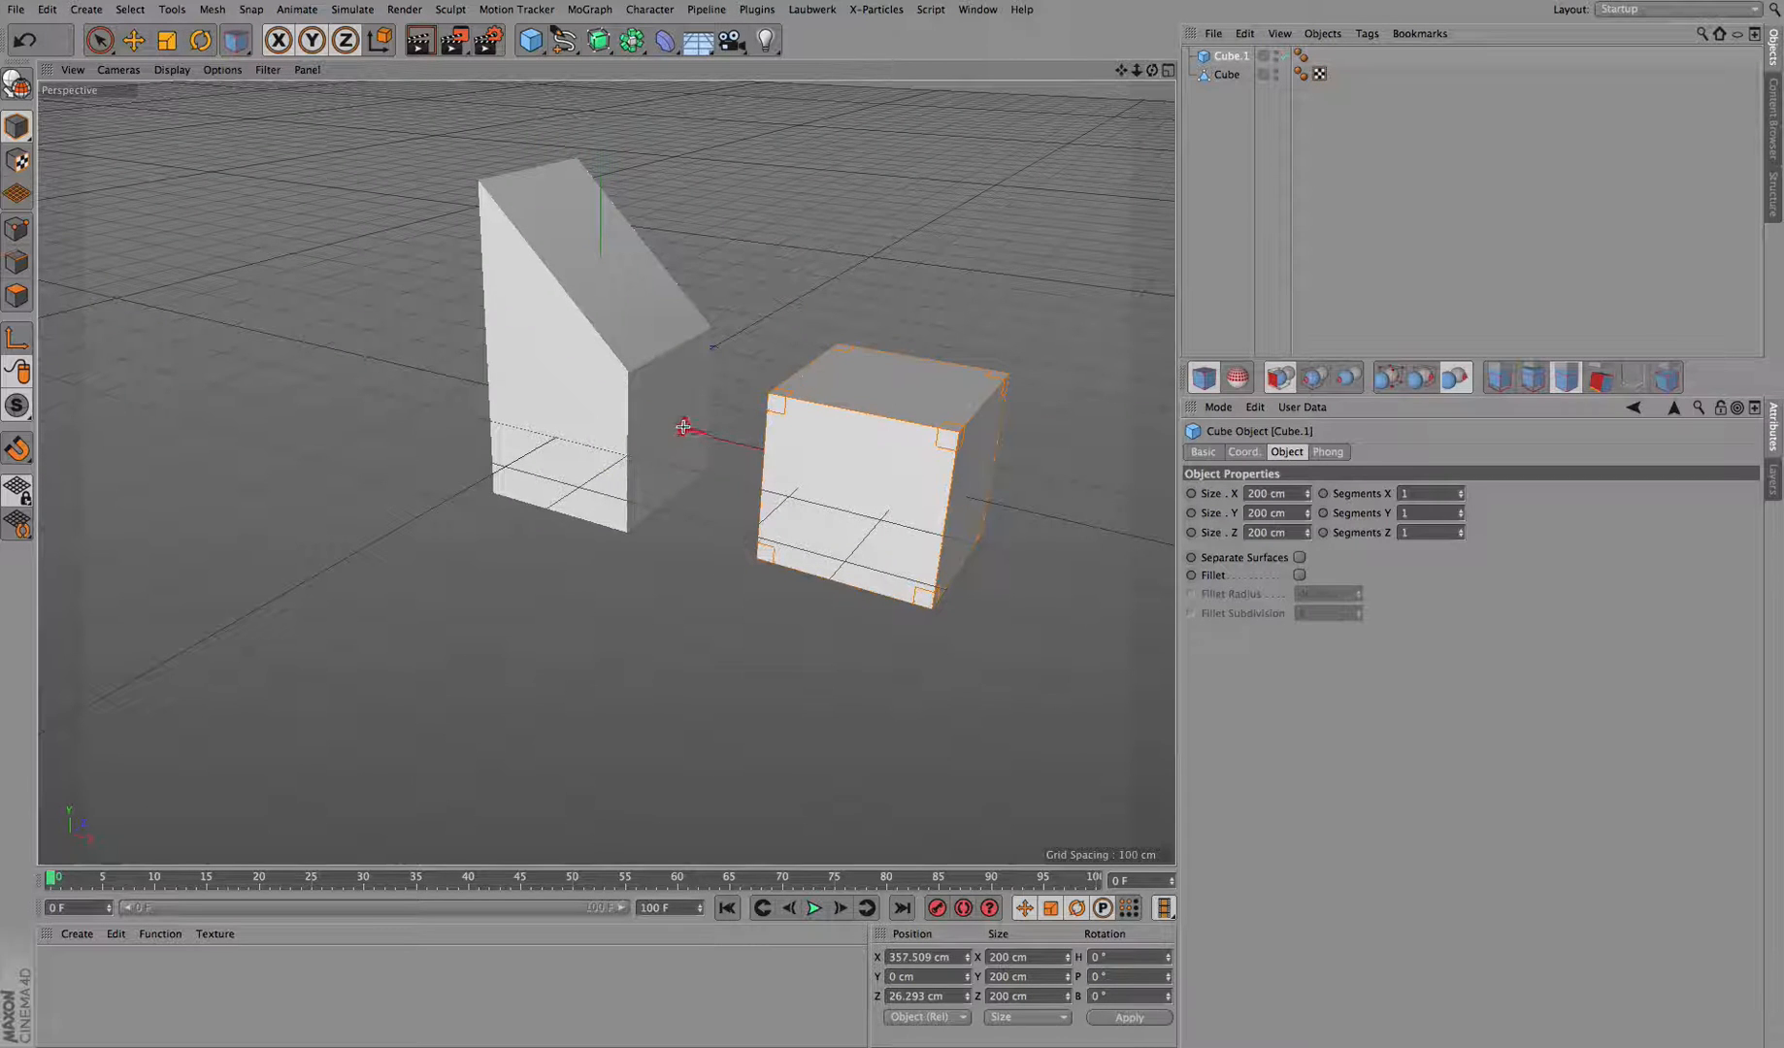
left_click(674, 424)
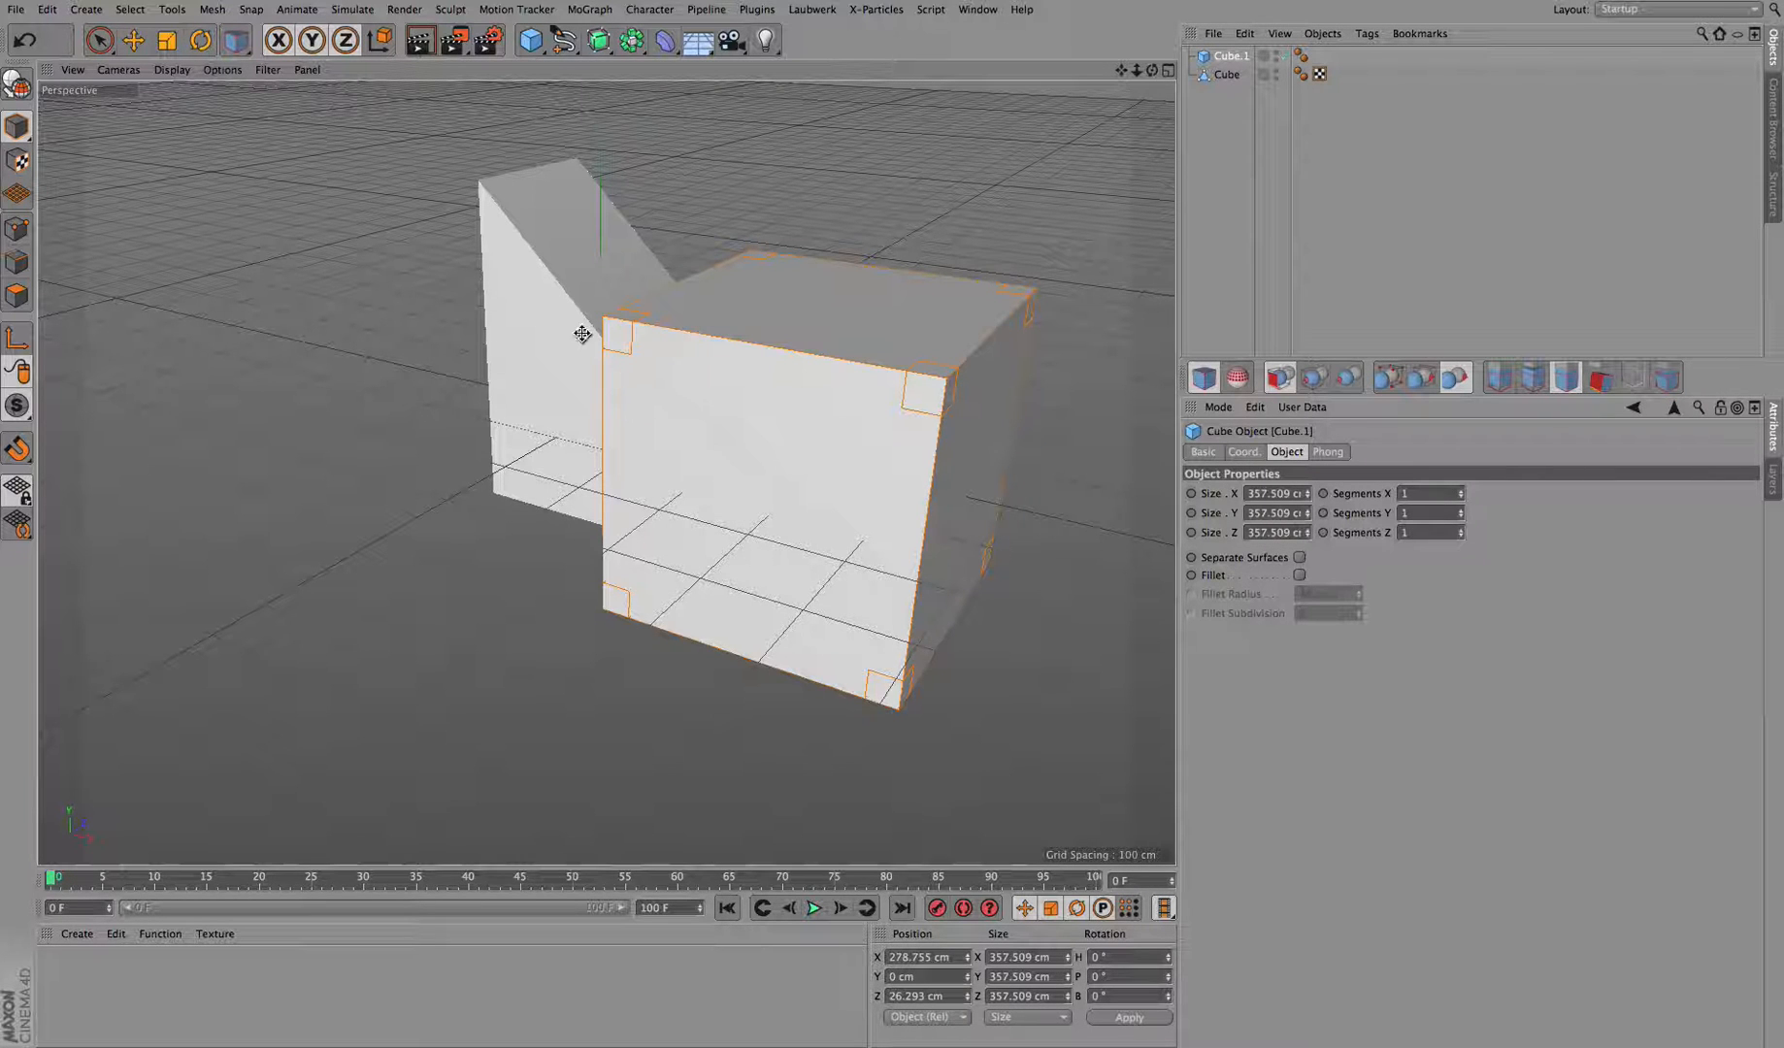
left_click(24, 43)
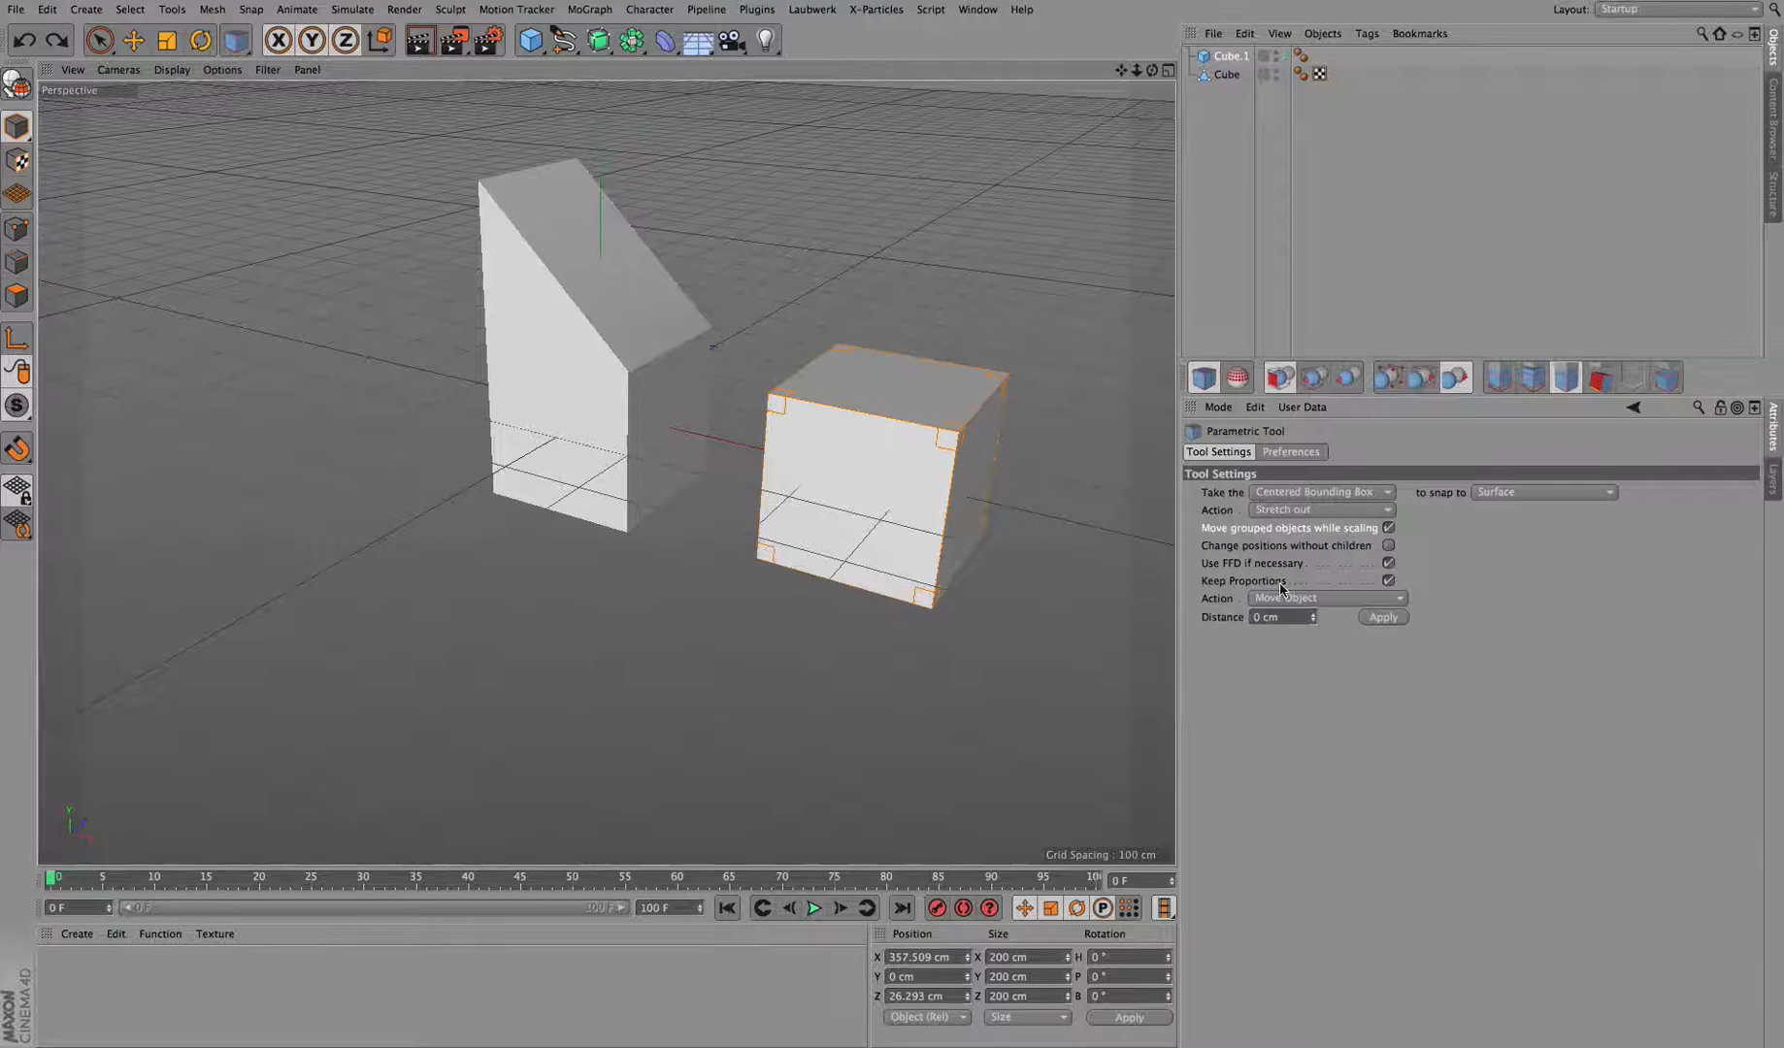
Turn off Keep Proportions and stretch the cube along X to about 357.5 cm, up to the block's vertical right face.
left_click(1388, 581)
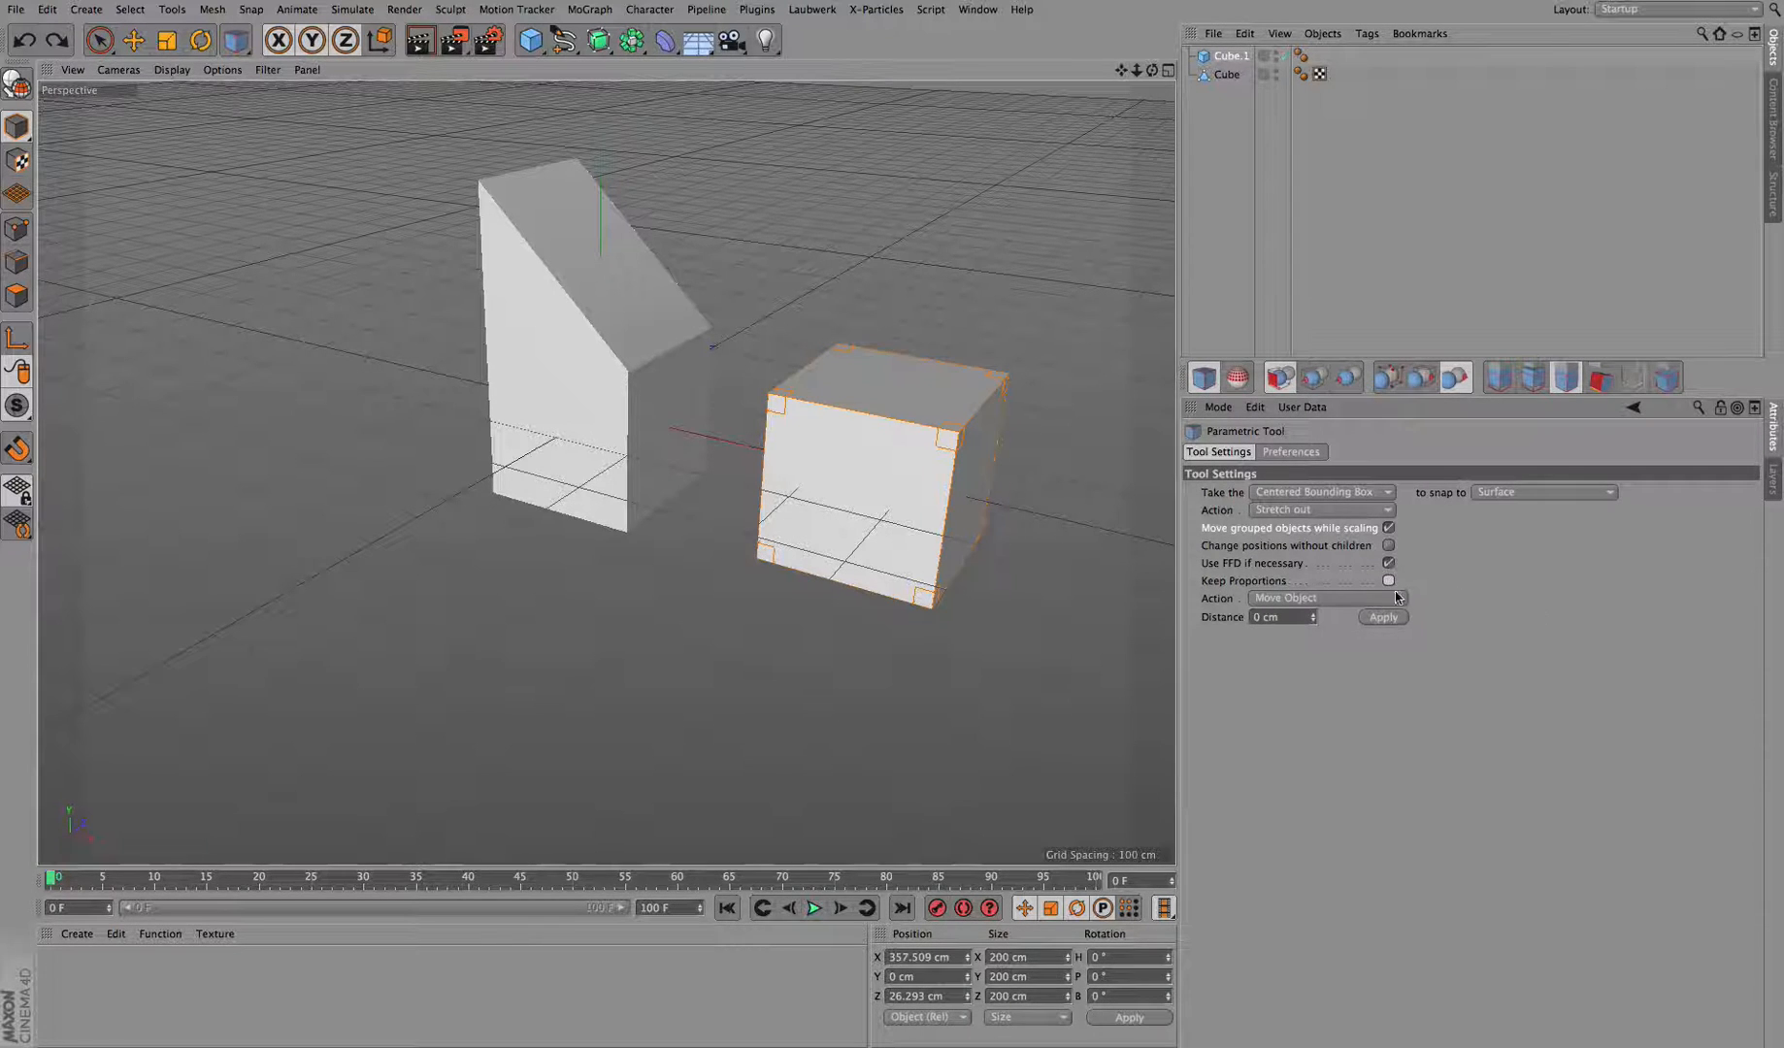
left_click_drag(1152, 70, 1009, 190)
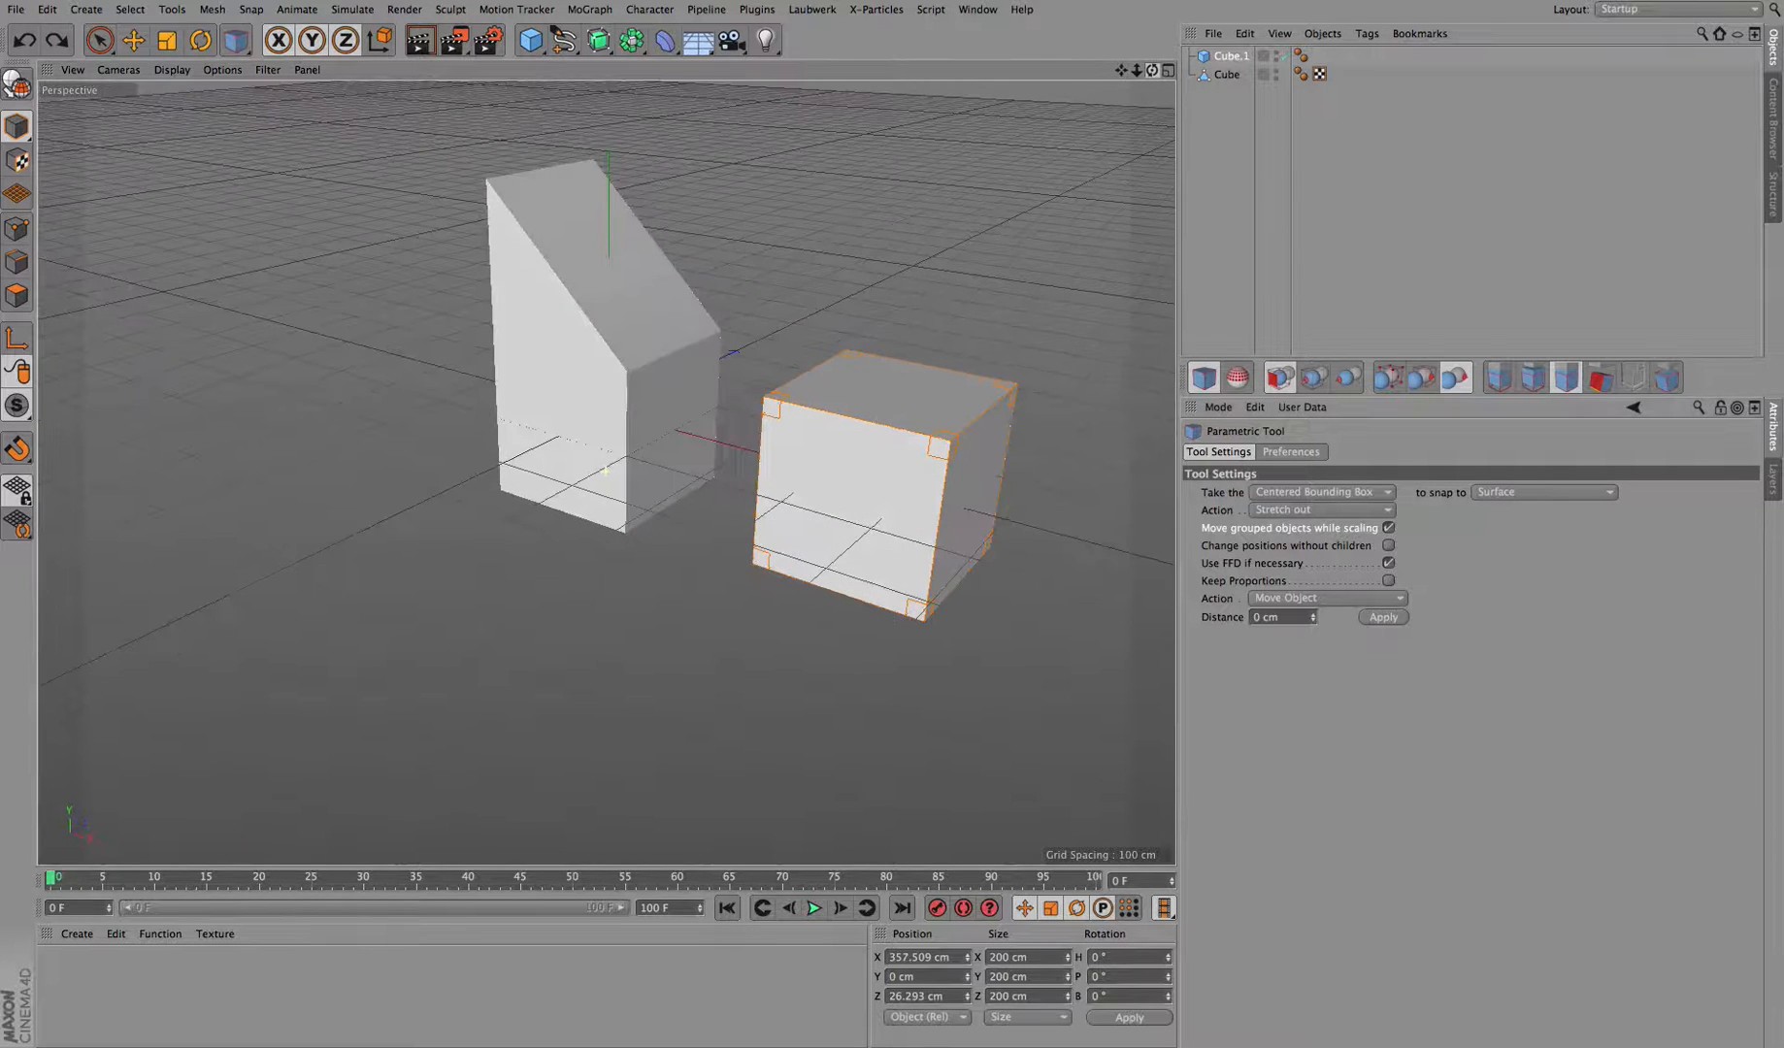
left_click(676, 423)
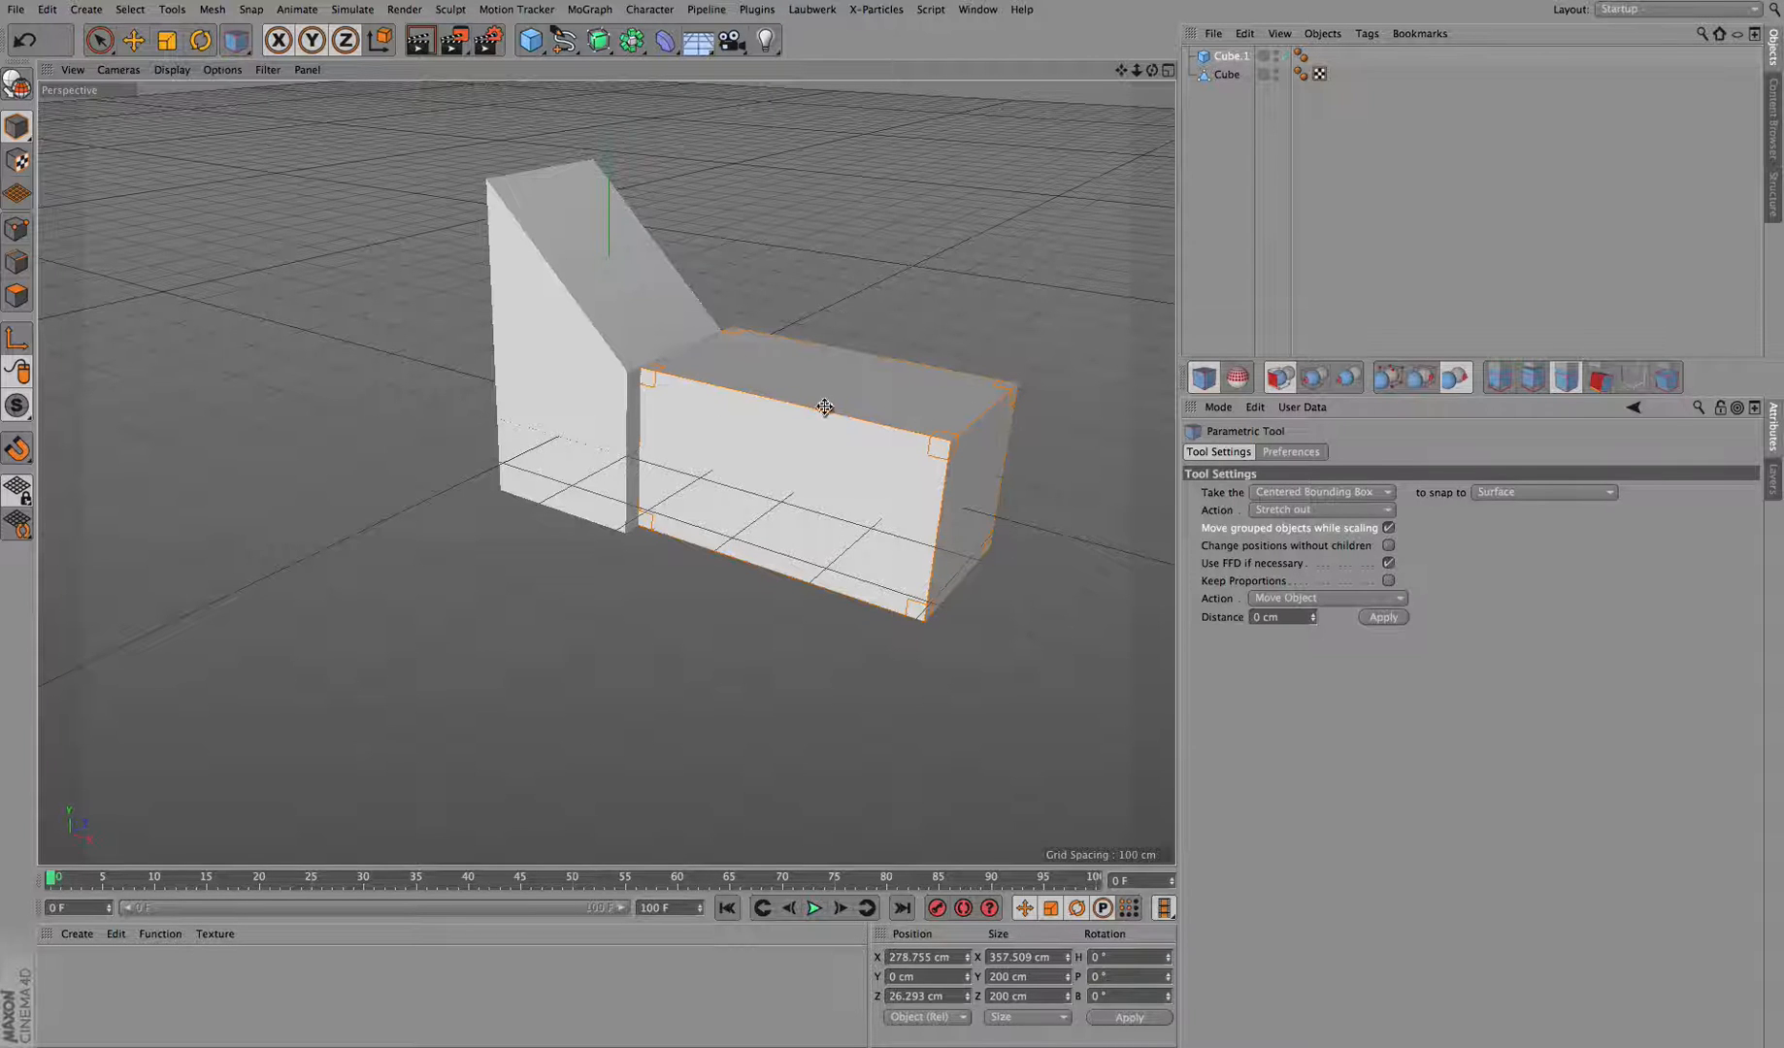
Stretch the cube's front face along Z to the sloped block's front face, to a size of about 226.3 cm.
left_click_drag(1154, 78, 1072, 135)
left_click(807, 485)
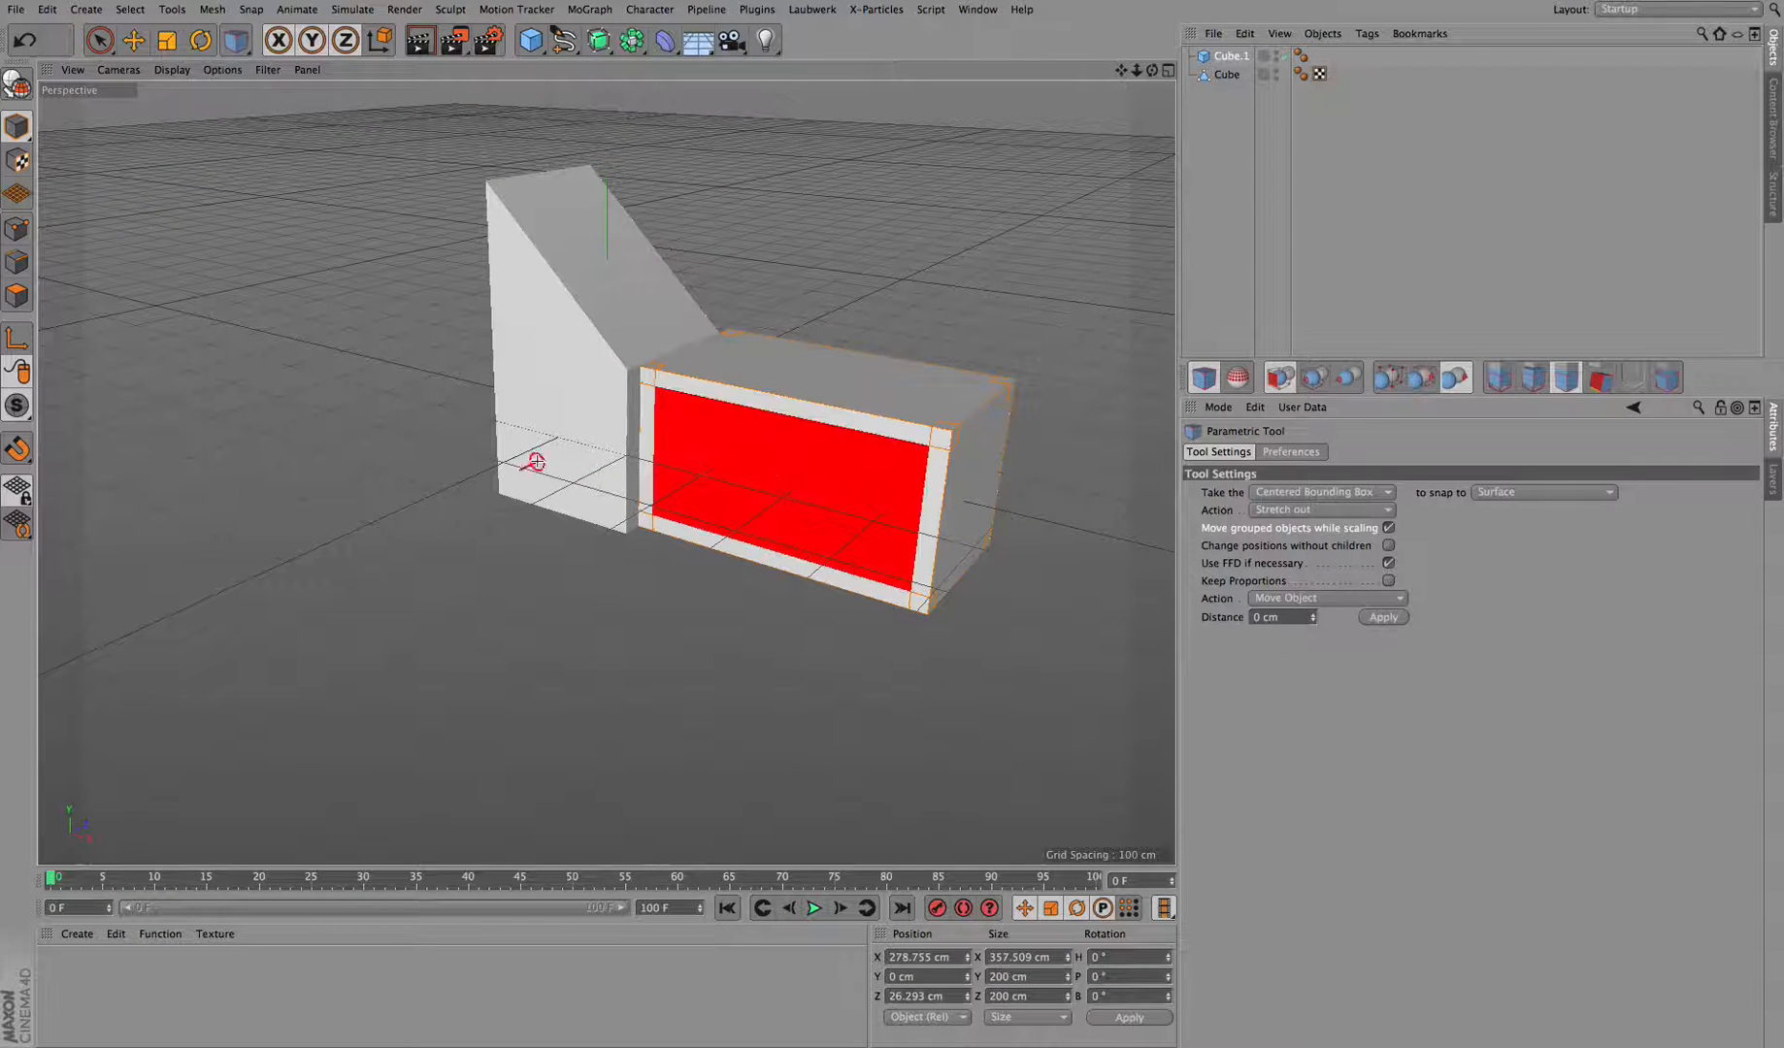
left_click(555, 445)
Bring the cube's rear face flush with the sloped block's rear face, making the cube 200 cm deep along Z.
left_click_drag(1152, 70, 1119, 80)
left_click(704, 516)
left_click(791, 483)
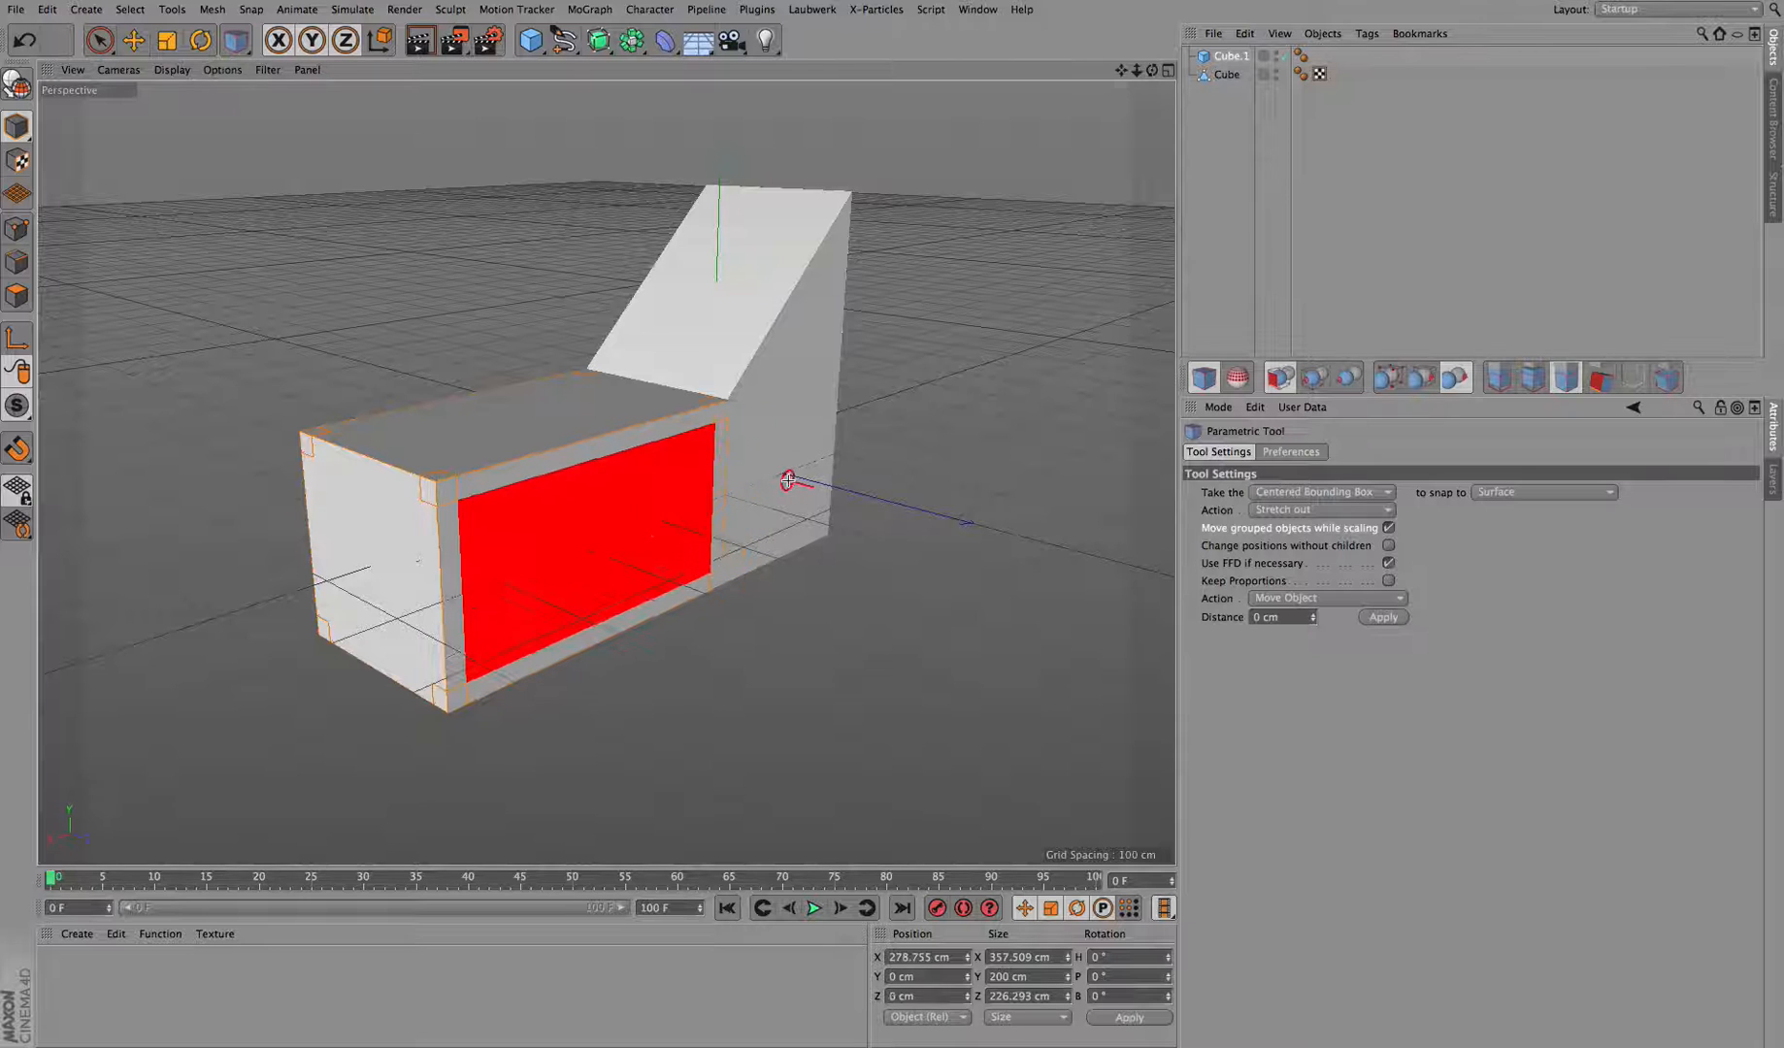
Pick the cube's top face and its edge adjoining the block's slope.
left_click_drag(1152, 70, 1124, 64)
left_click(733, 660)
right_click_drag(1121, 71, 1057, 73)
mouse_move(1121, 71)
left_mouse_down()
mouse_move(1252, 9)
mouse_move(1141, 58)
mouse_move(1147, 37)
mouse_move(1116, 41)
left_mouse_up()
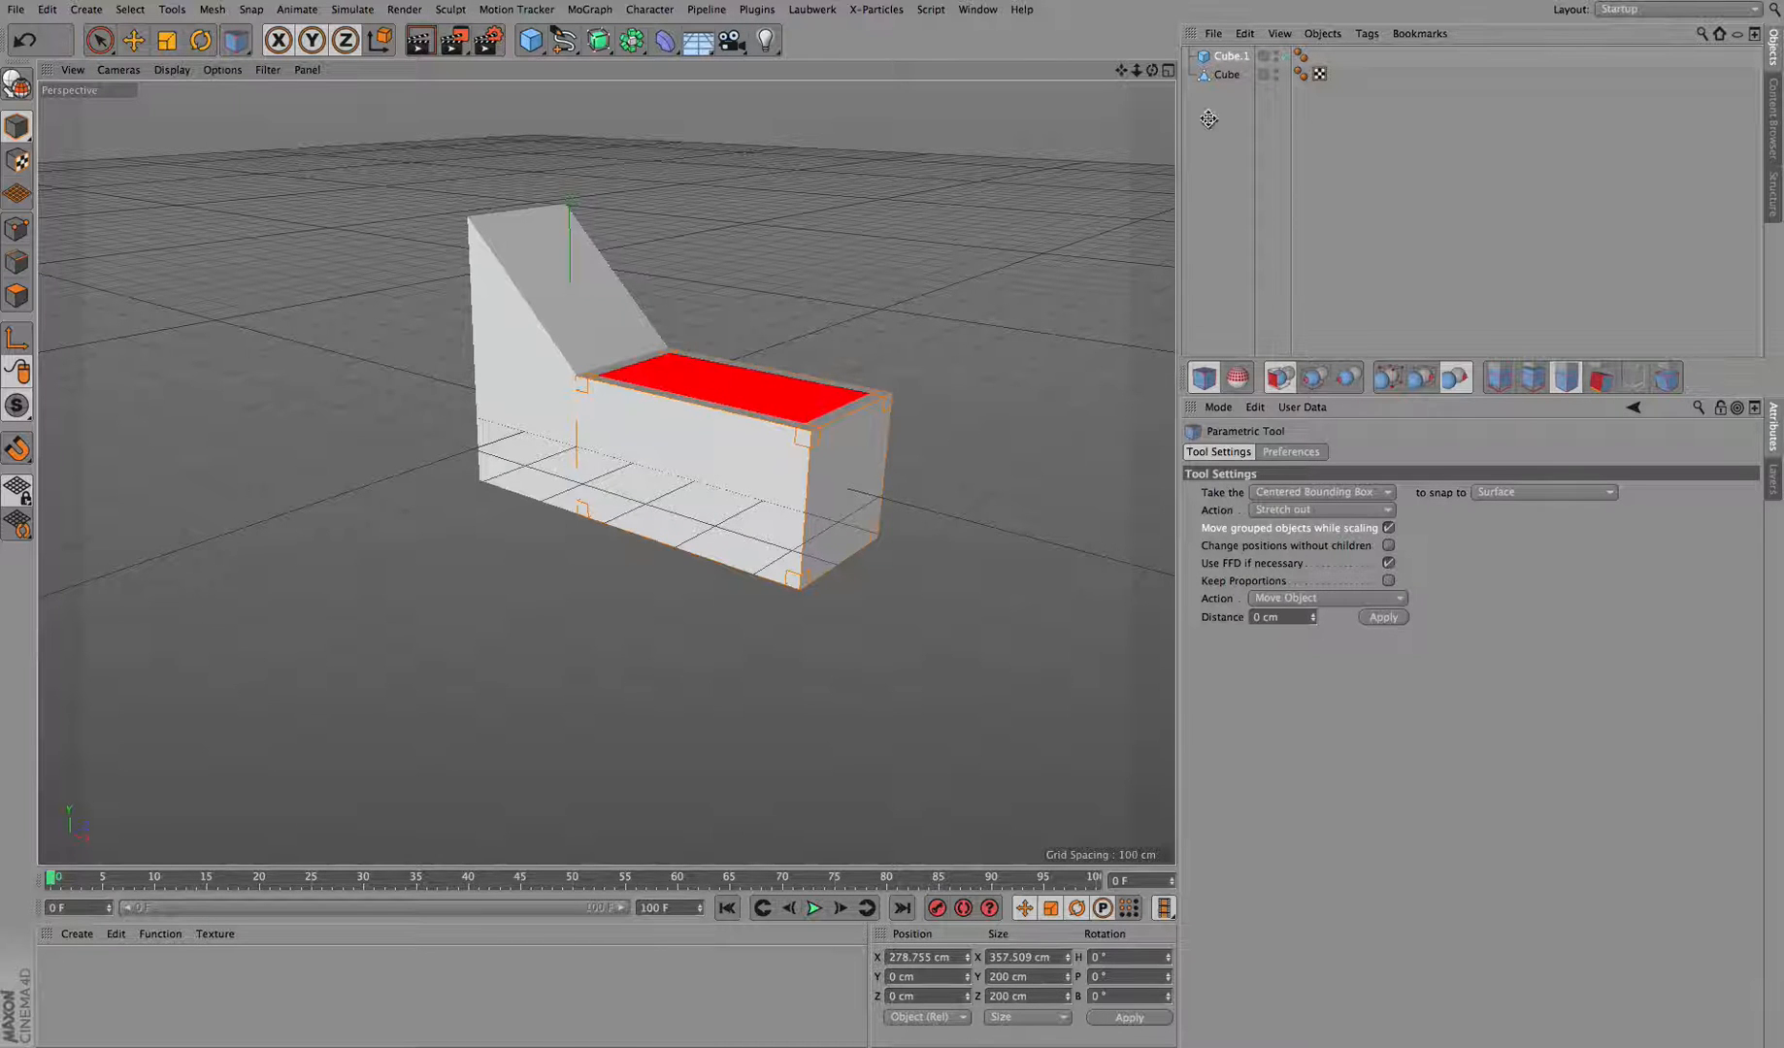
left_click_drag(1151, 70, 1171, 111)
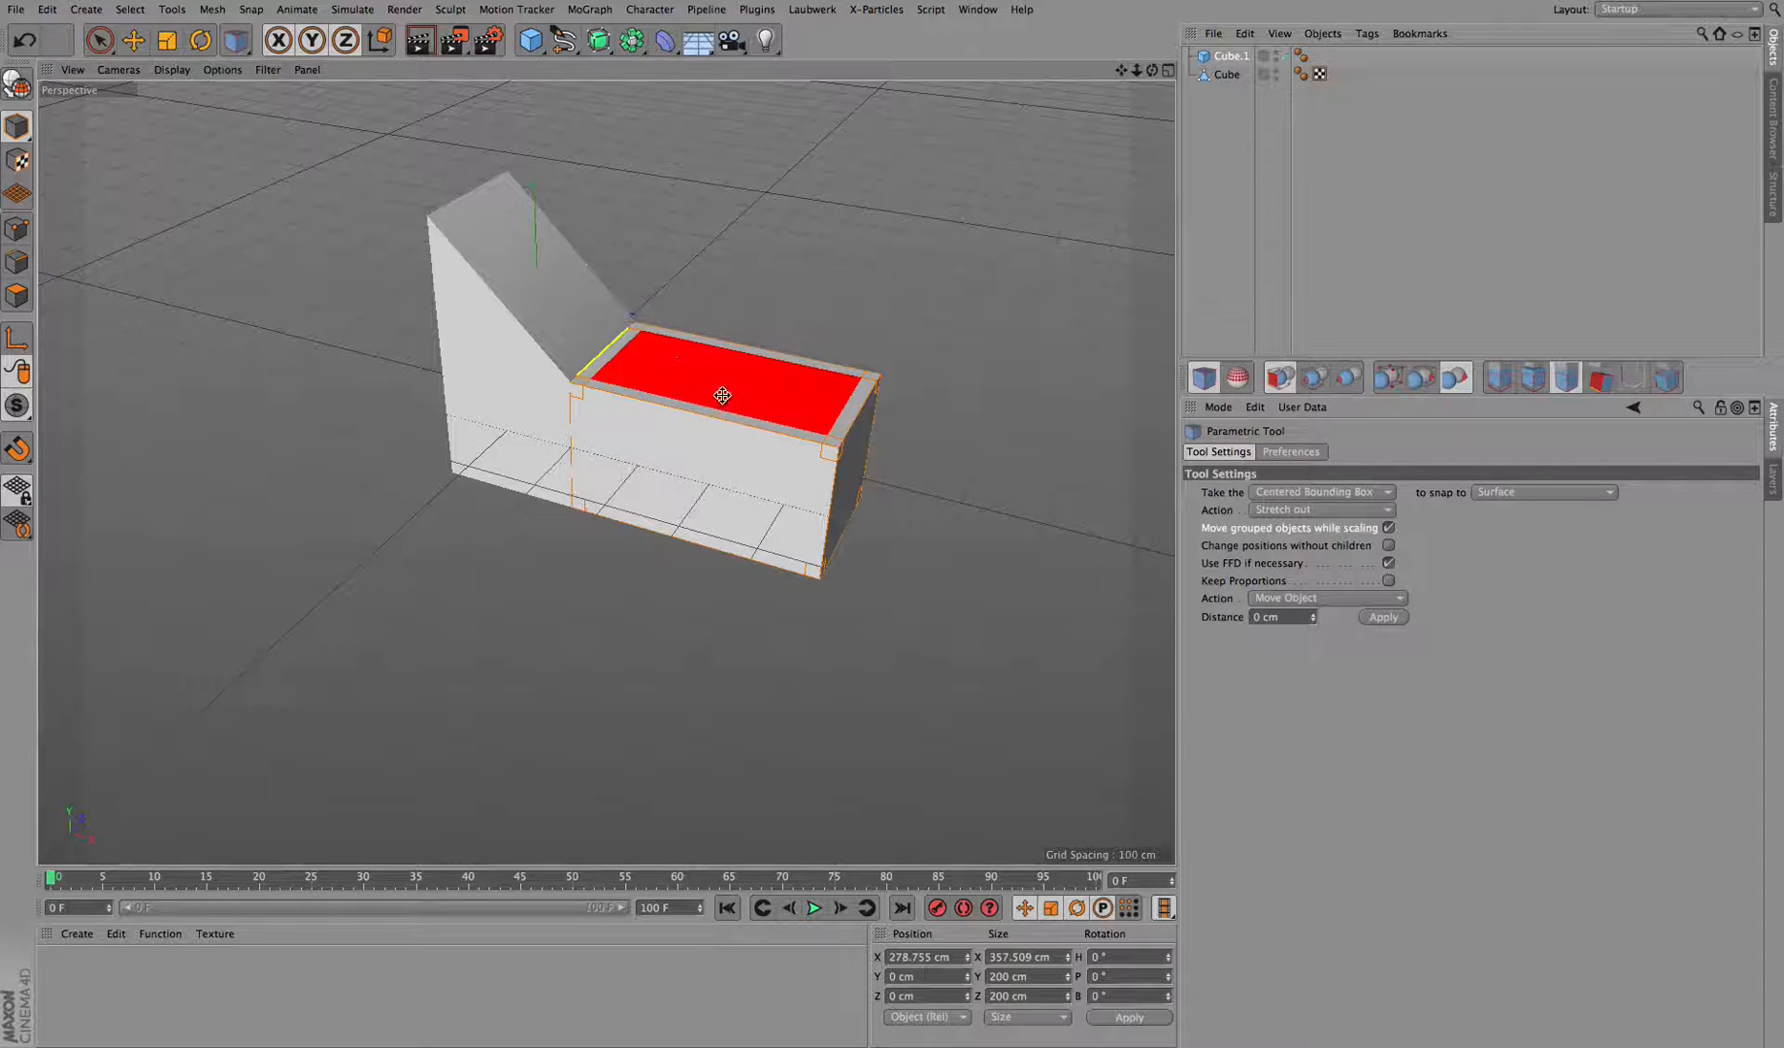
mouse_move(1152, 70)
left_mouse_down()
mouse_move(1162, 44)
mouse_move(1152, 69)
left_mouse_up()
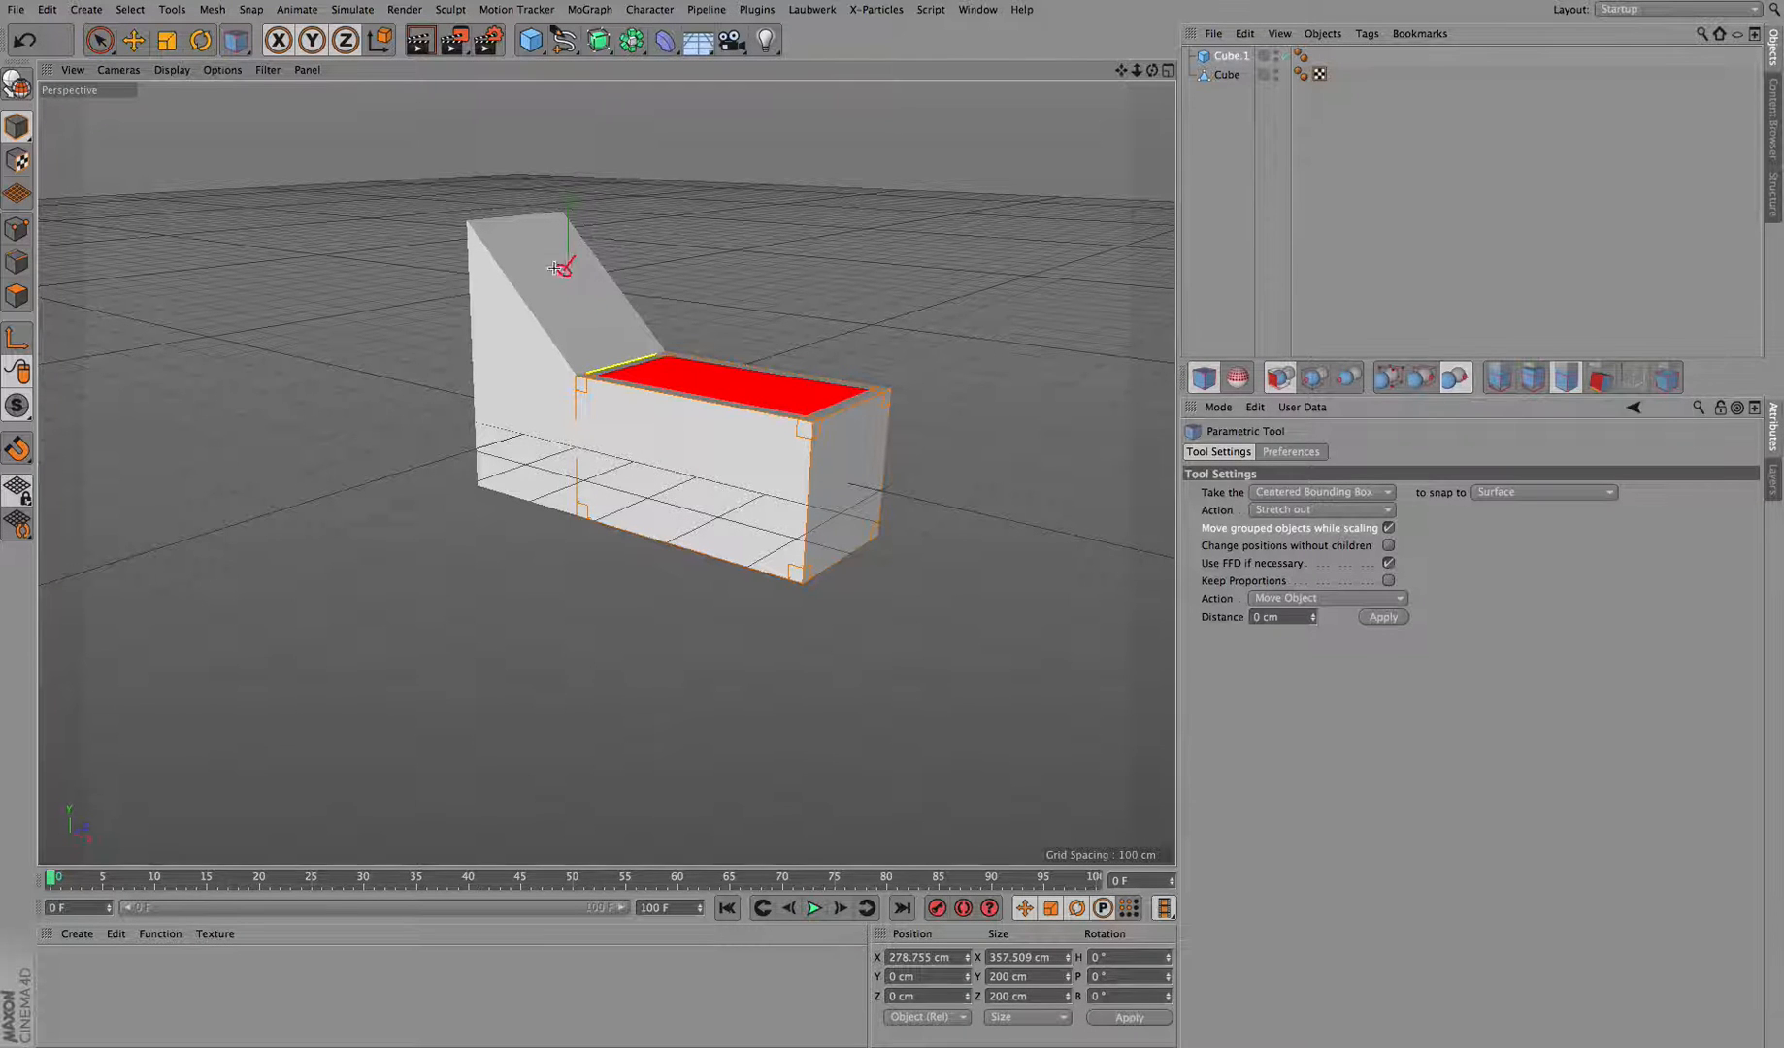
Try to stretch the cube's top face up to a point on the slope, about 330.5 cm high, and undo it.
left_click(555, 260)
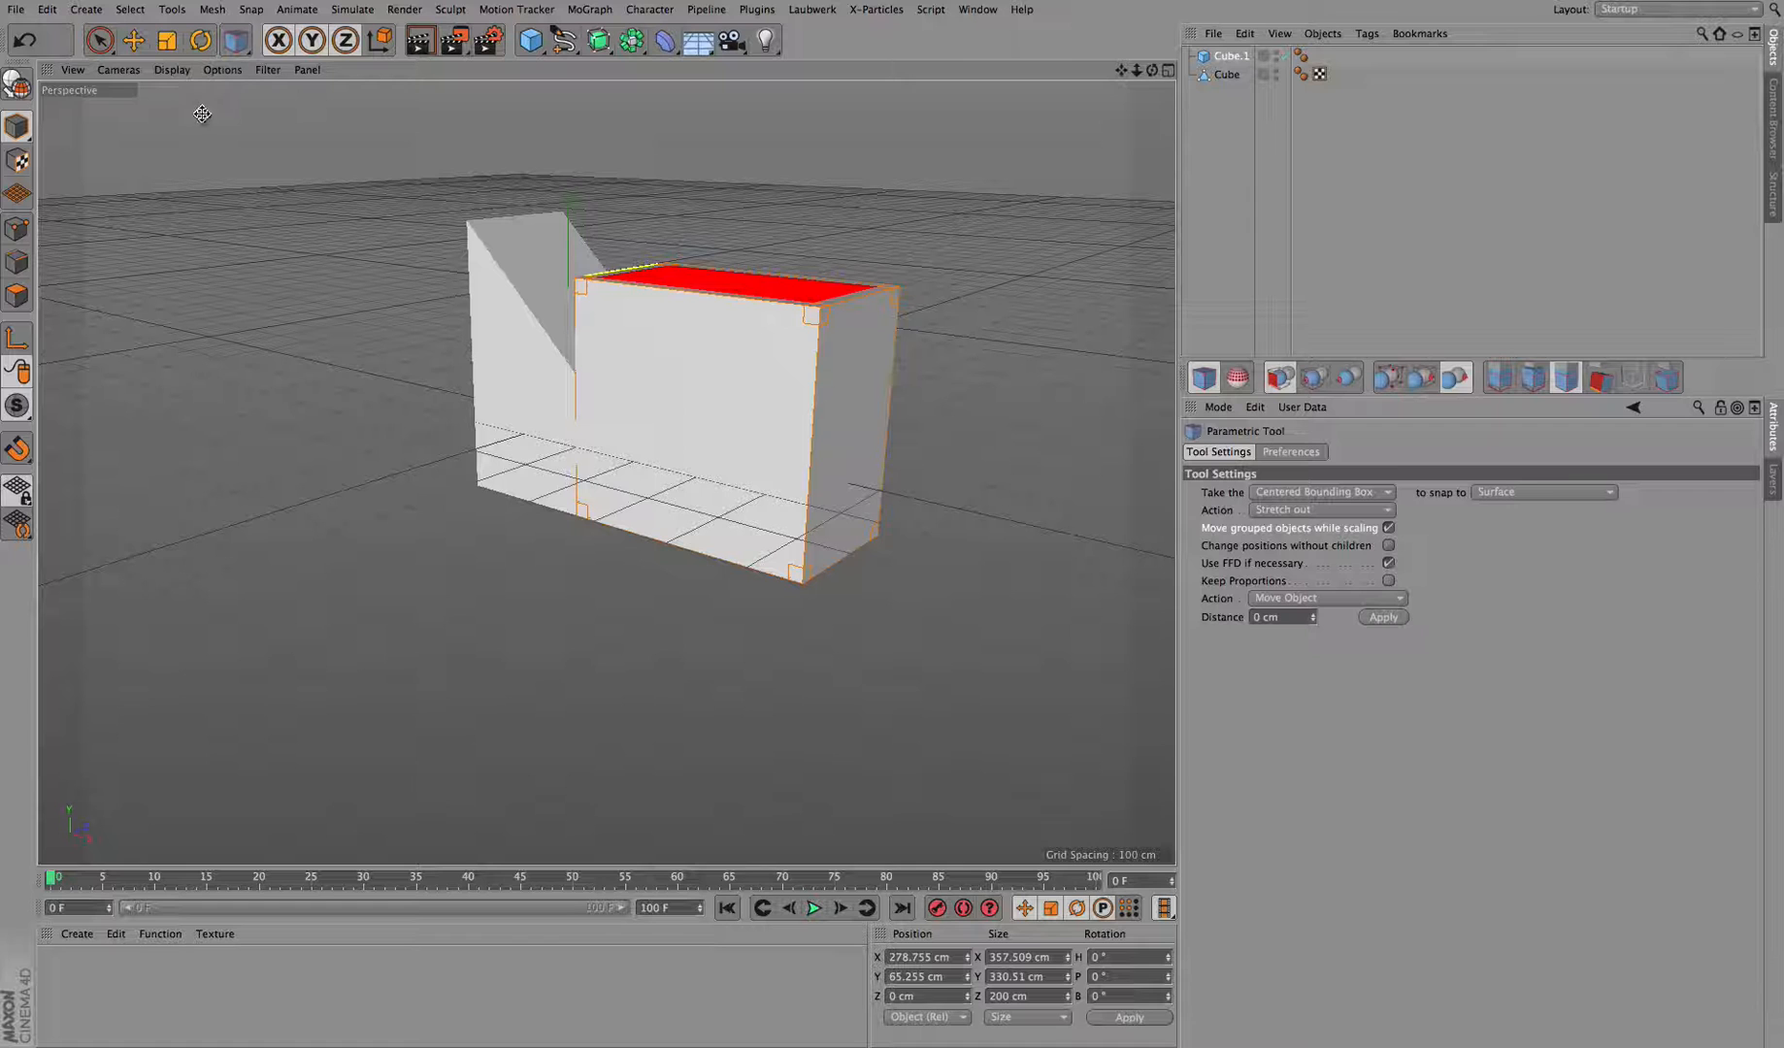
left_click(32, 44)
Swing the cube about its picked edge onto the block's sloped face with the Hinge aim action.
left_click(1603, 386)
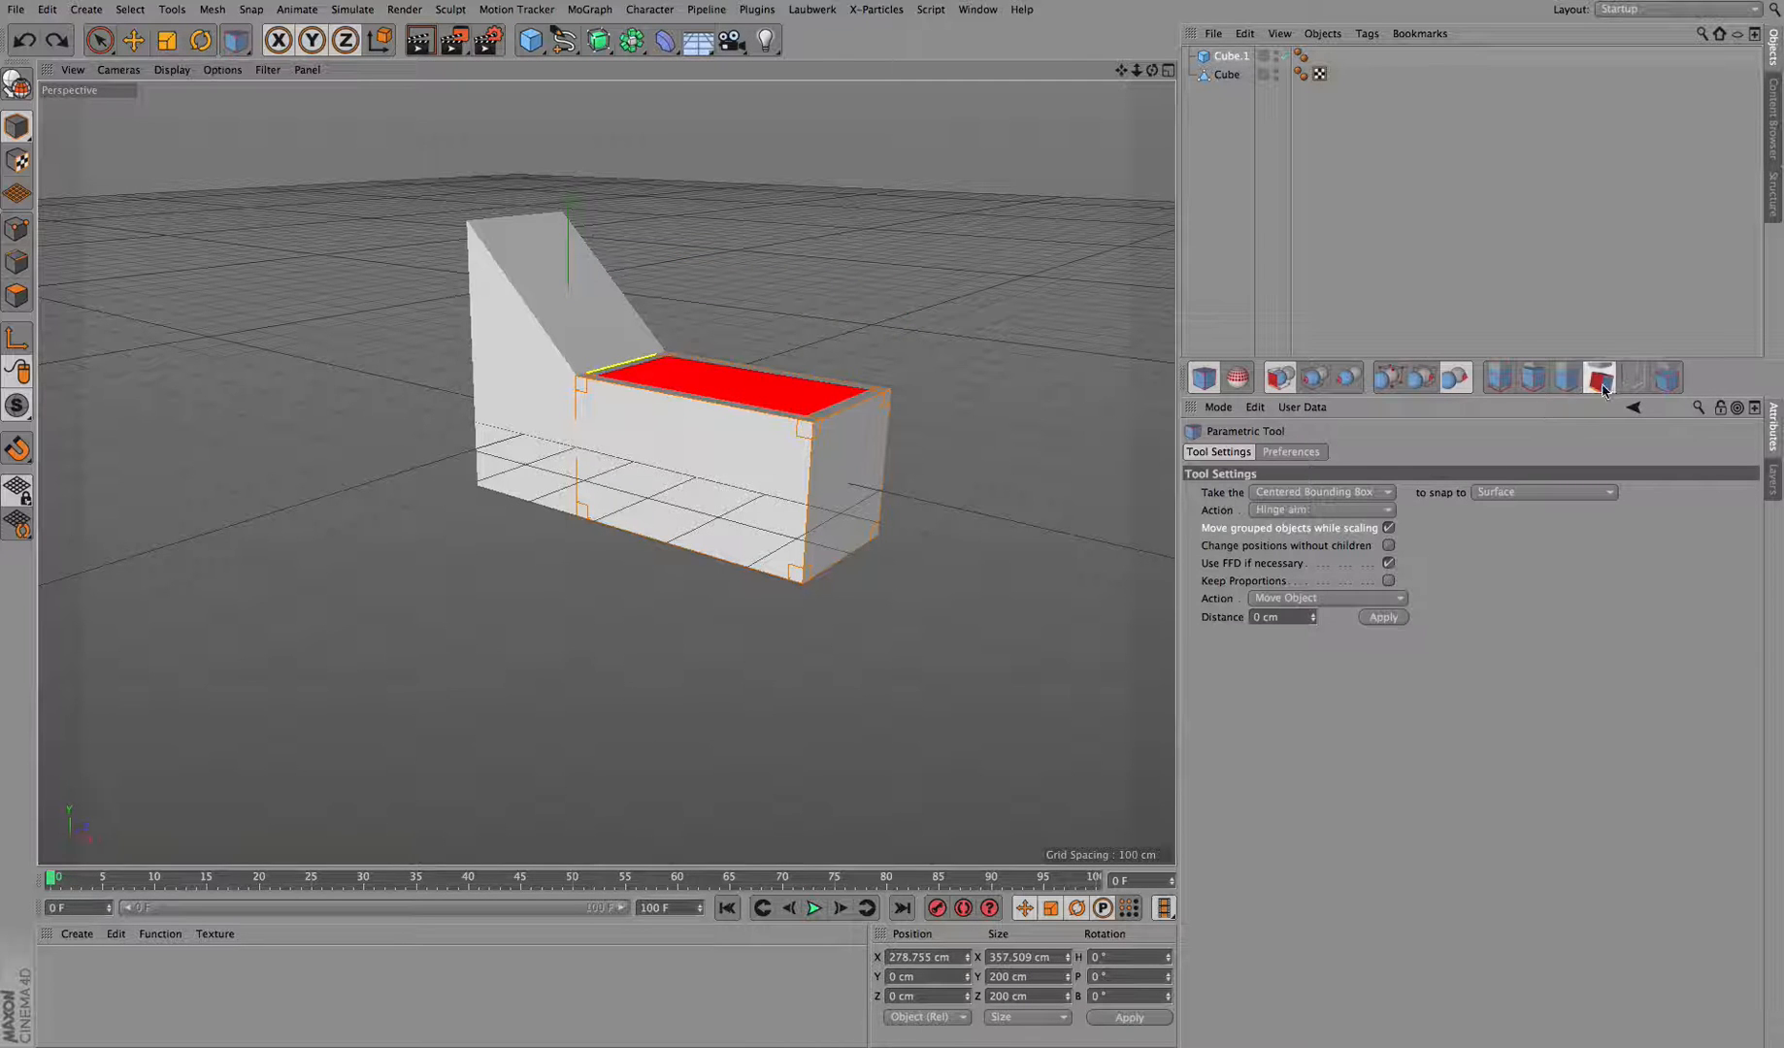
left_click(555, 268)
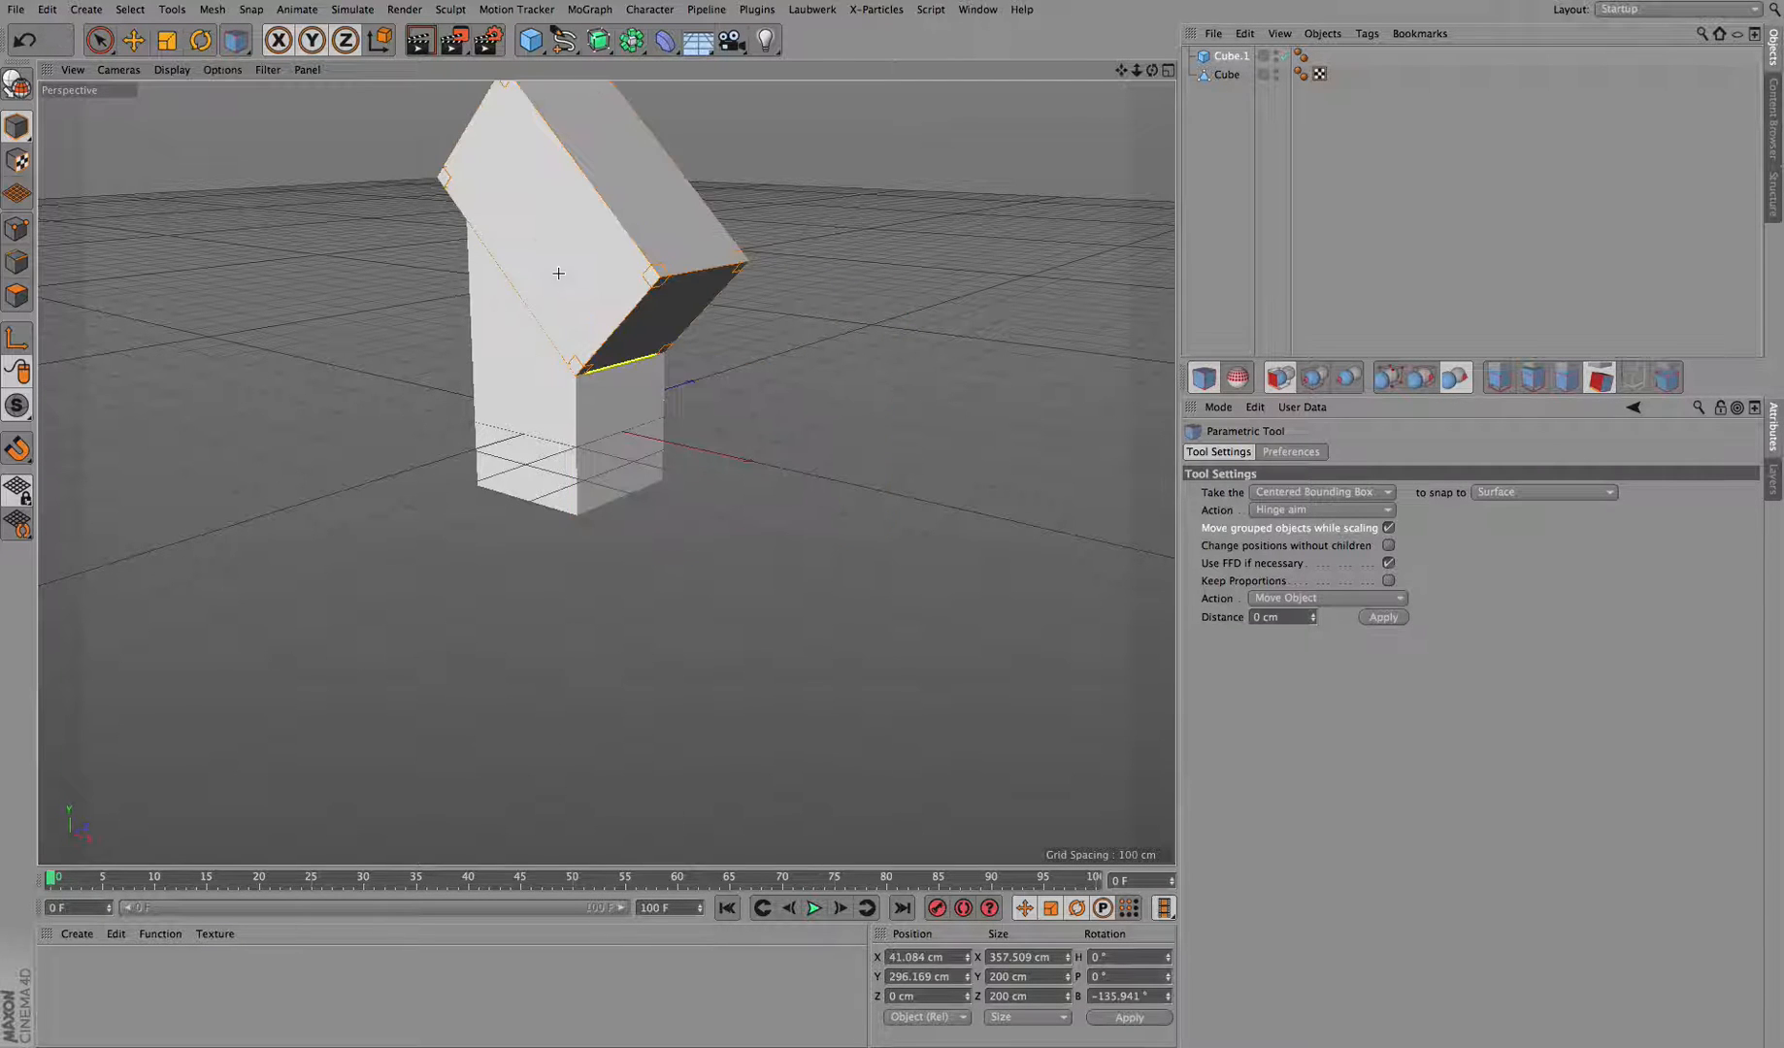
Shorten the tilted cube along its X axis to about 225.4 cm by pulling in its upper end face.
left_click_drag(1149, 78, 601, 378)
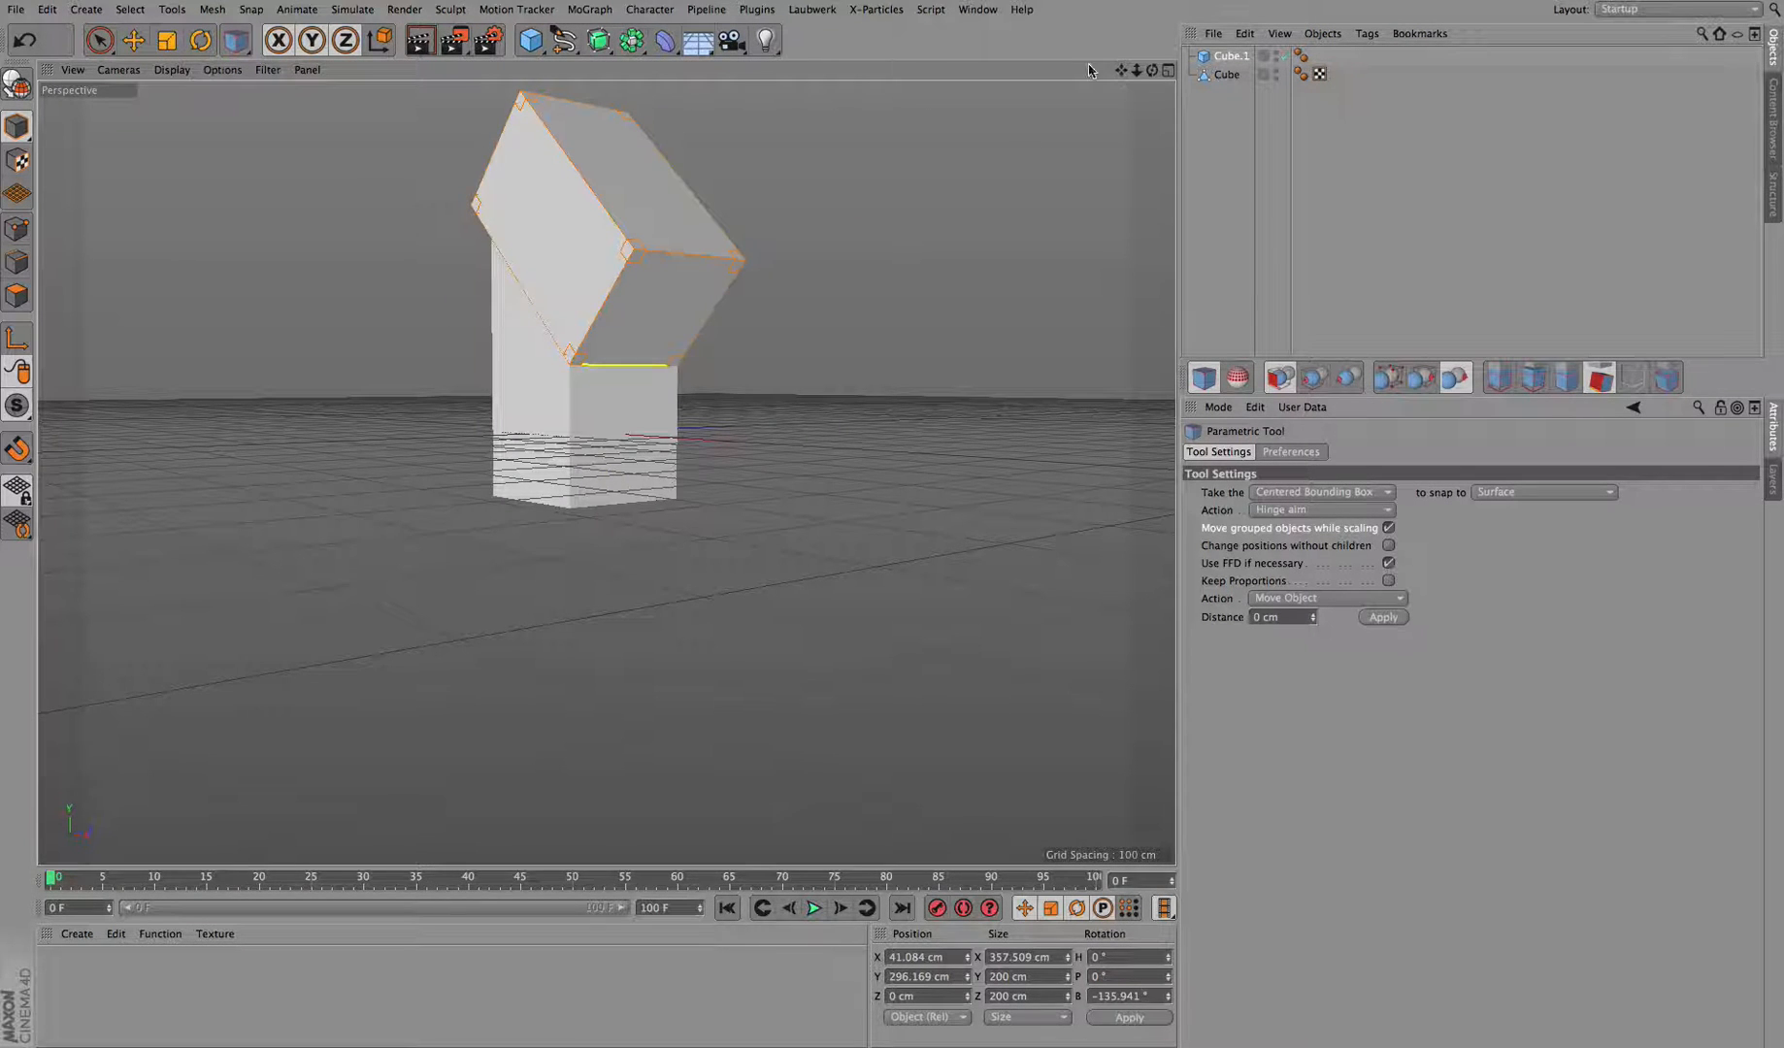
left_click_drag(1145, 74, 635, 292)
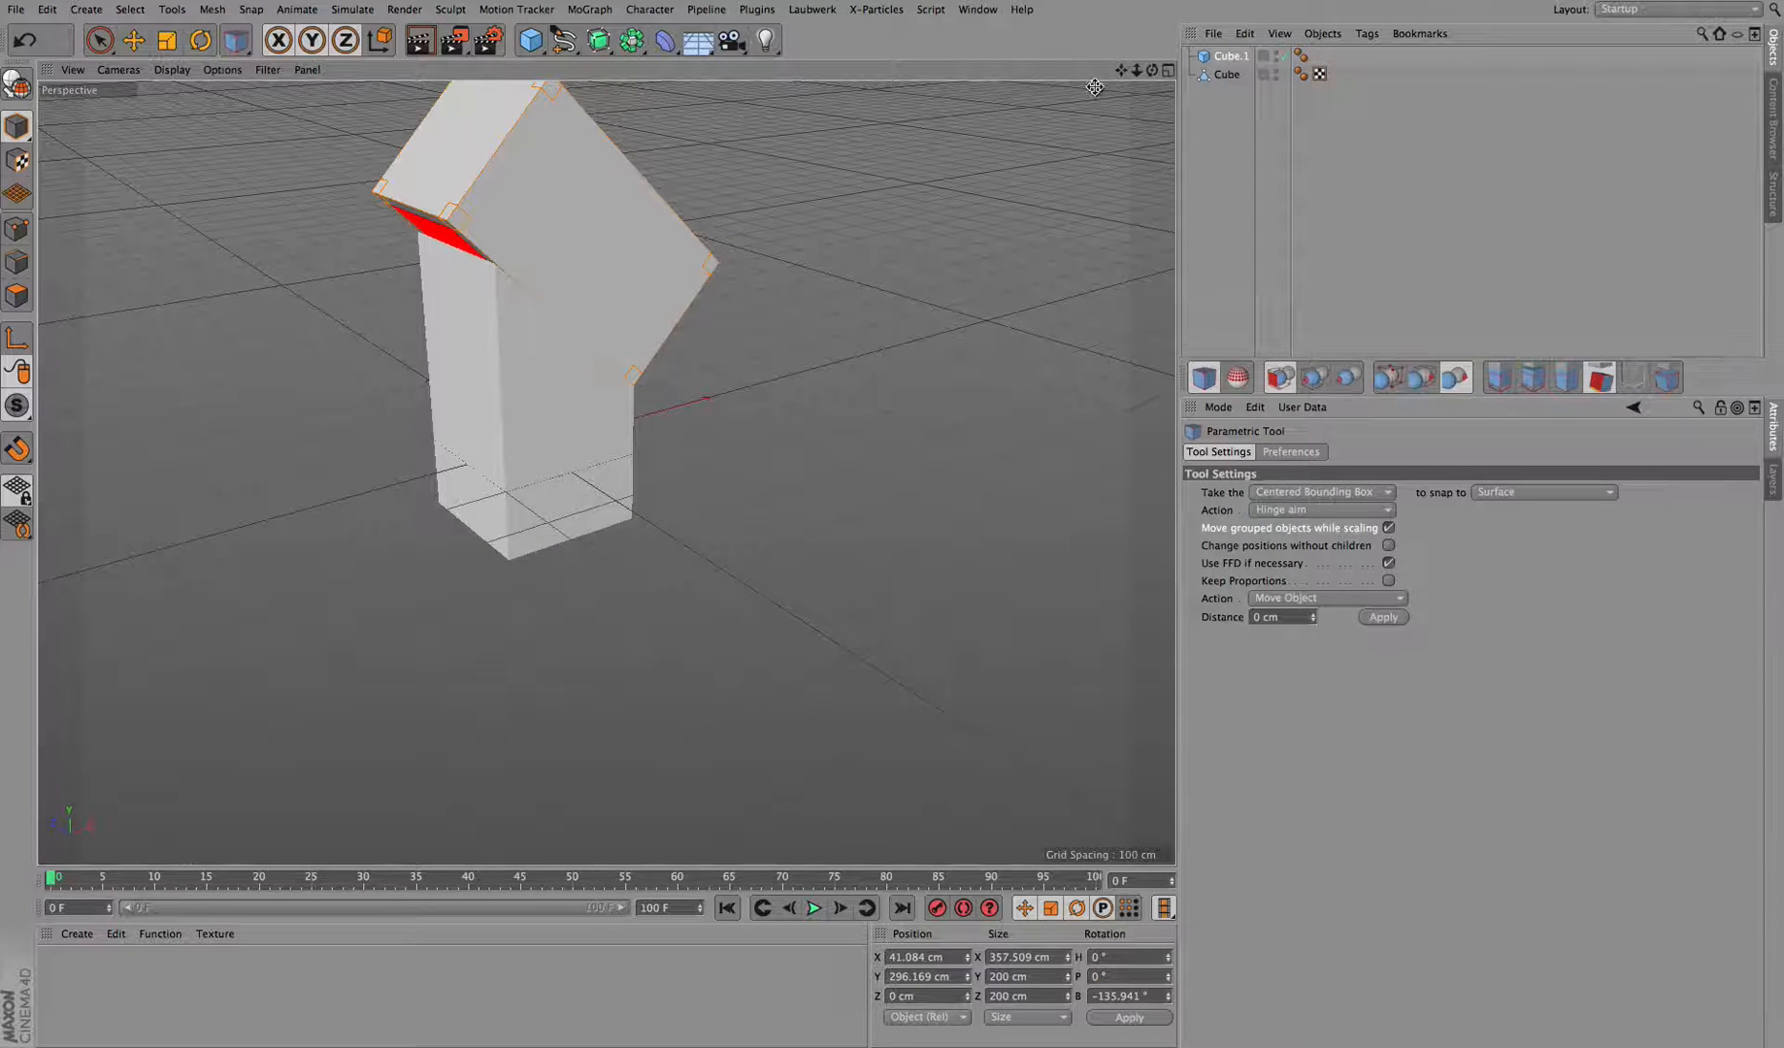
mouse_move(1152, 74)
left_mouse_down()
mouse_move(601, 474)
mouse_move(1152, 73)
left_mouse_up()
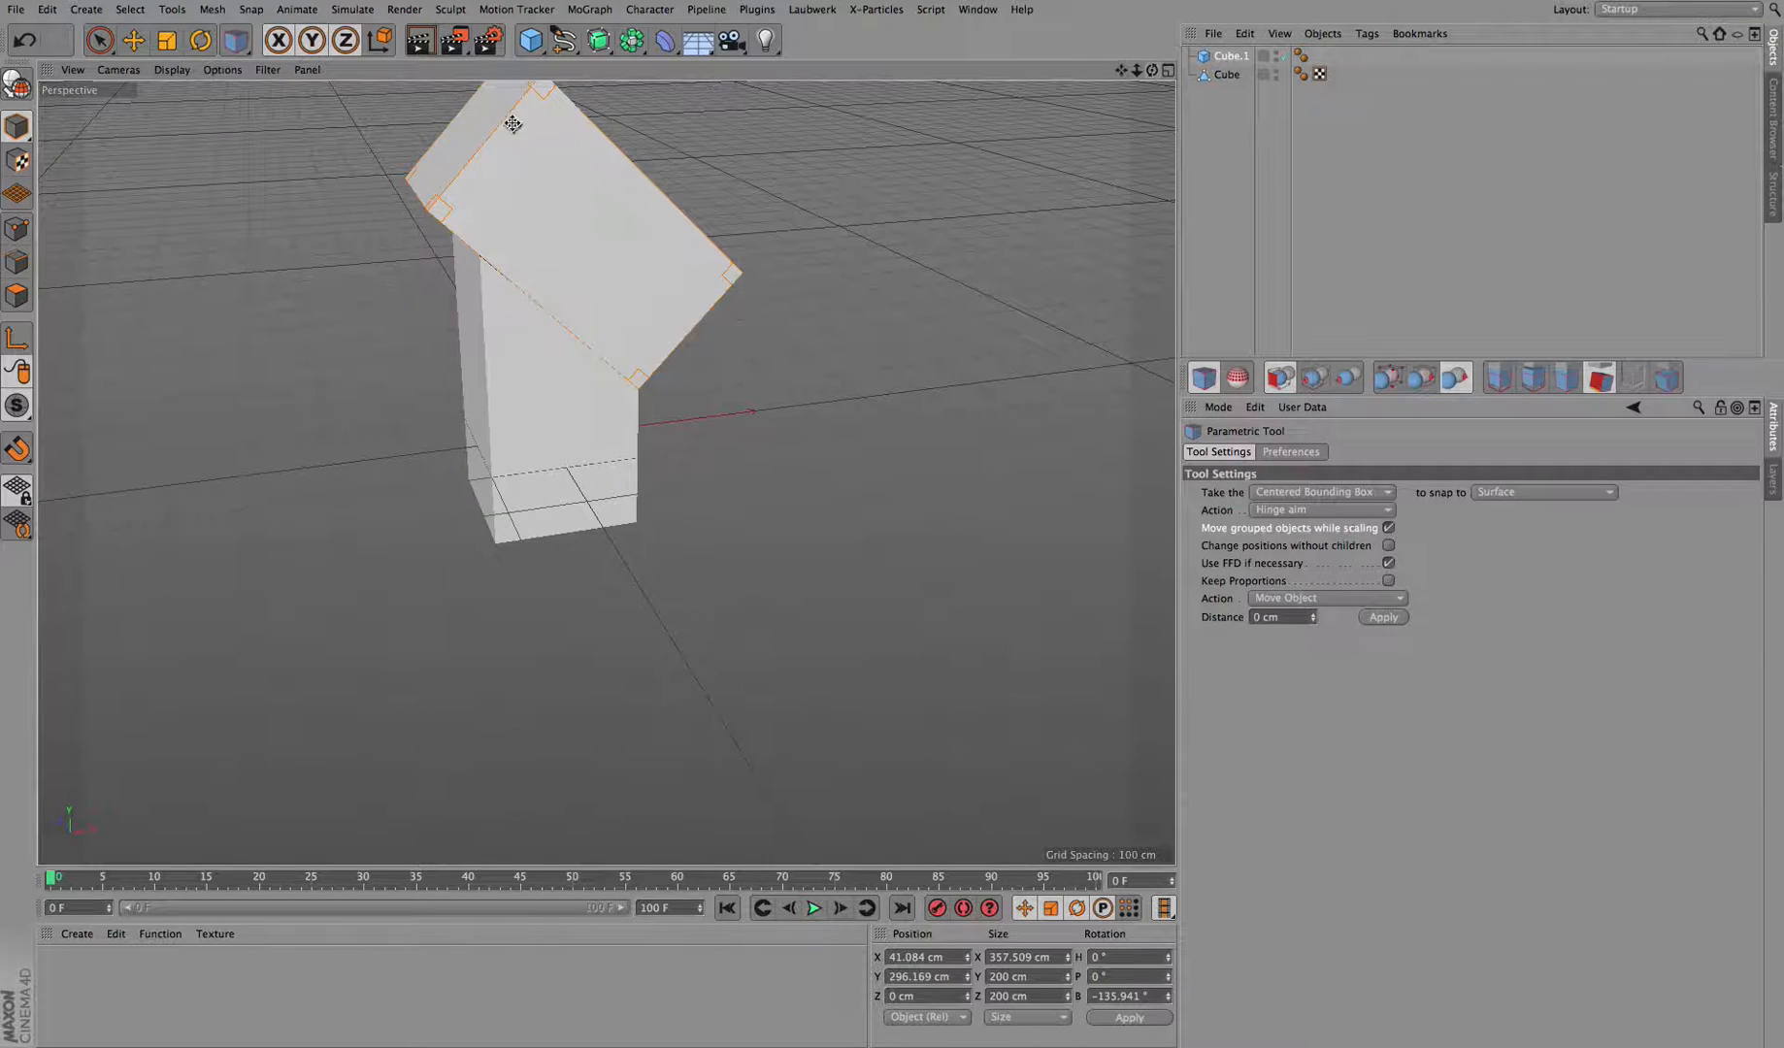
left_click_drag(482, 130, 577, 219)
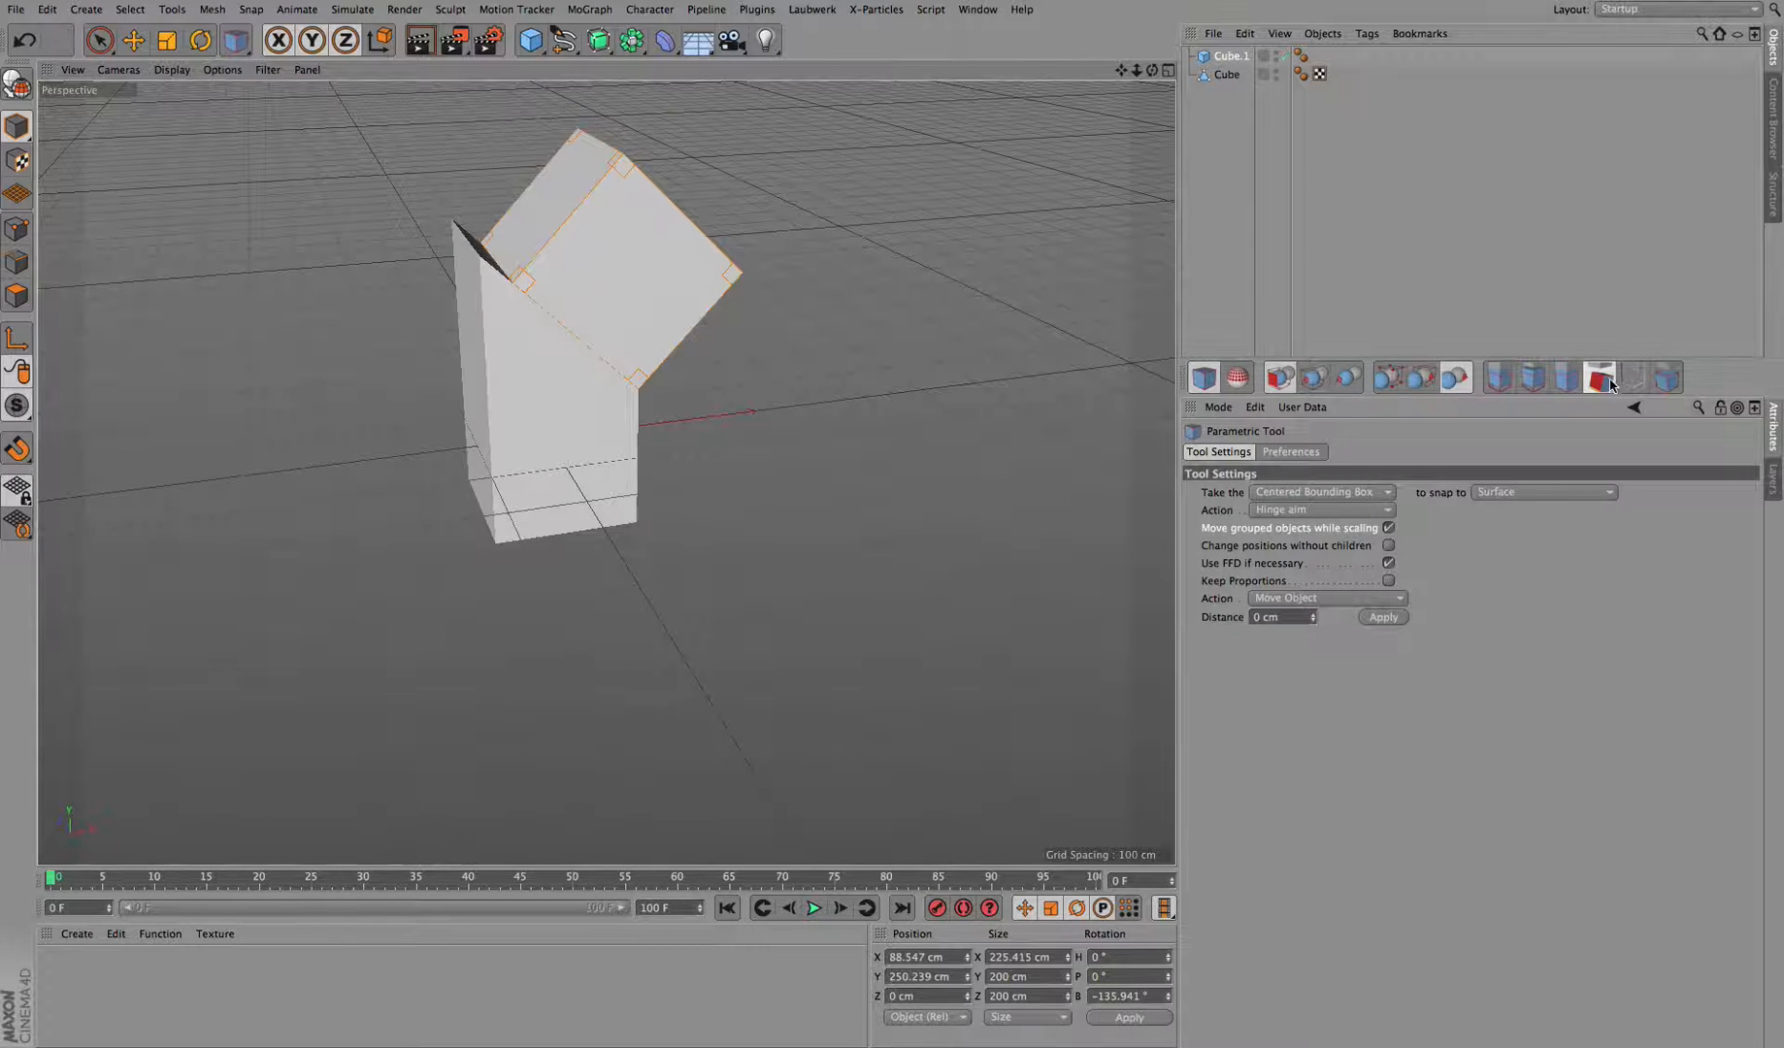
mouse_move(1122, 71)
left_mouse_down()
mouse_move(1114, 124)
mouse_move(1116, 27)
mouse_move(1097, 72)
left_mouse_up()
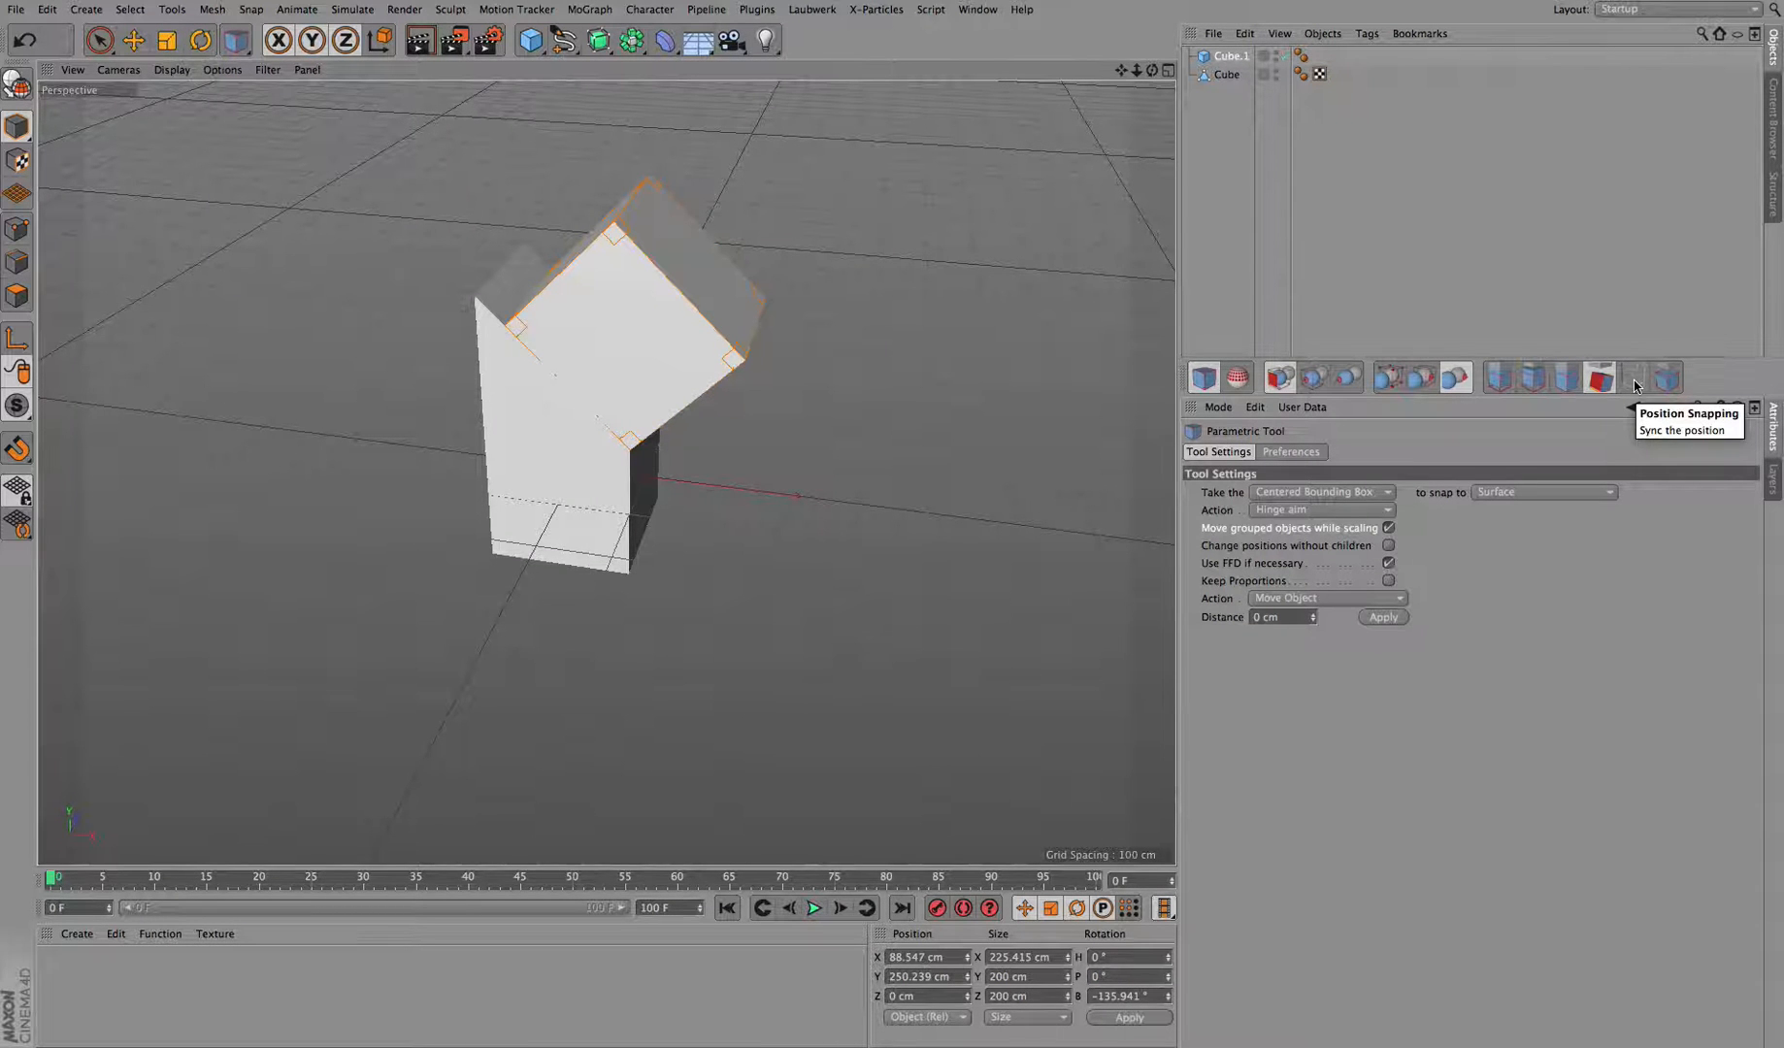
Set the snapping source to Surface and turn on the cube's fillet with a 61 cm radius.
left_click(1315, 388)
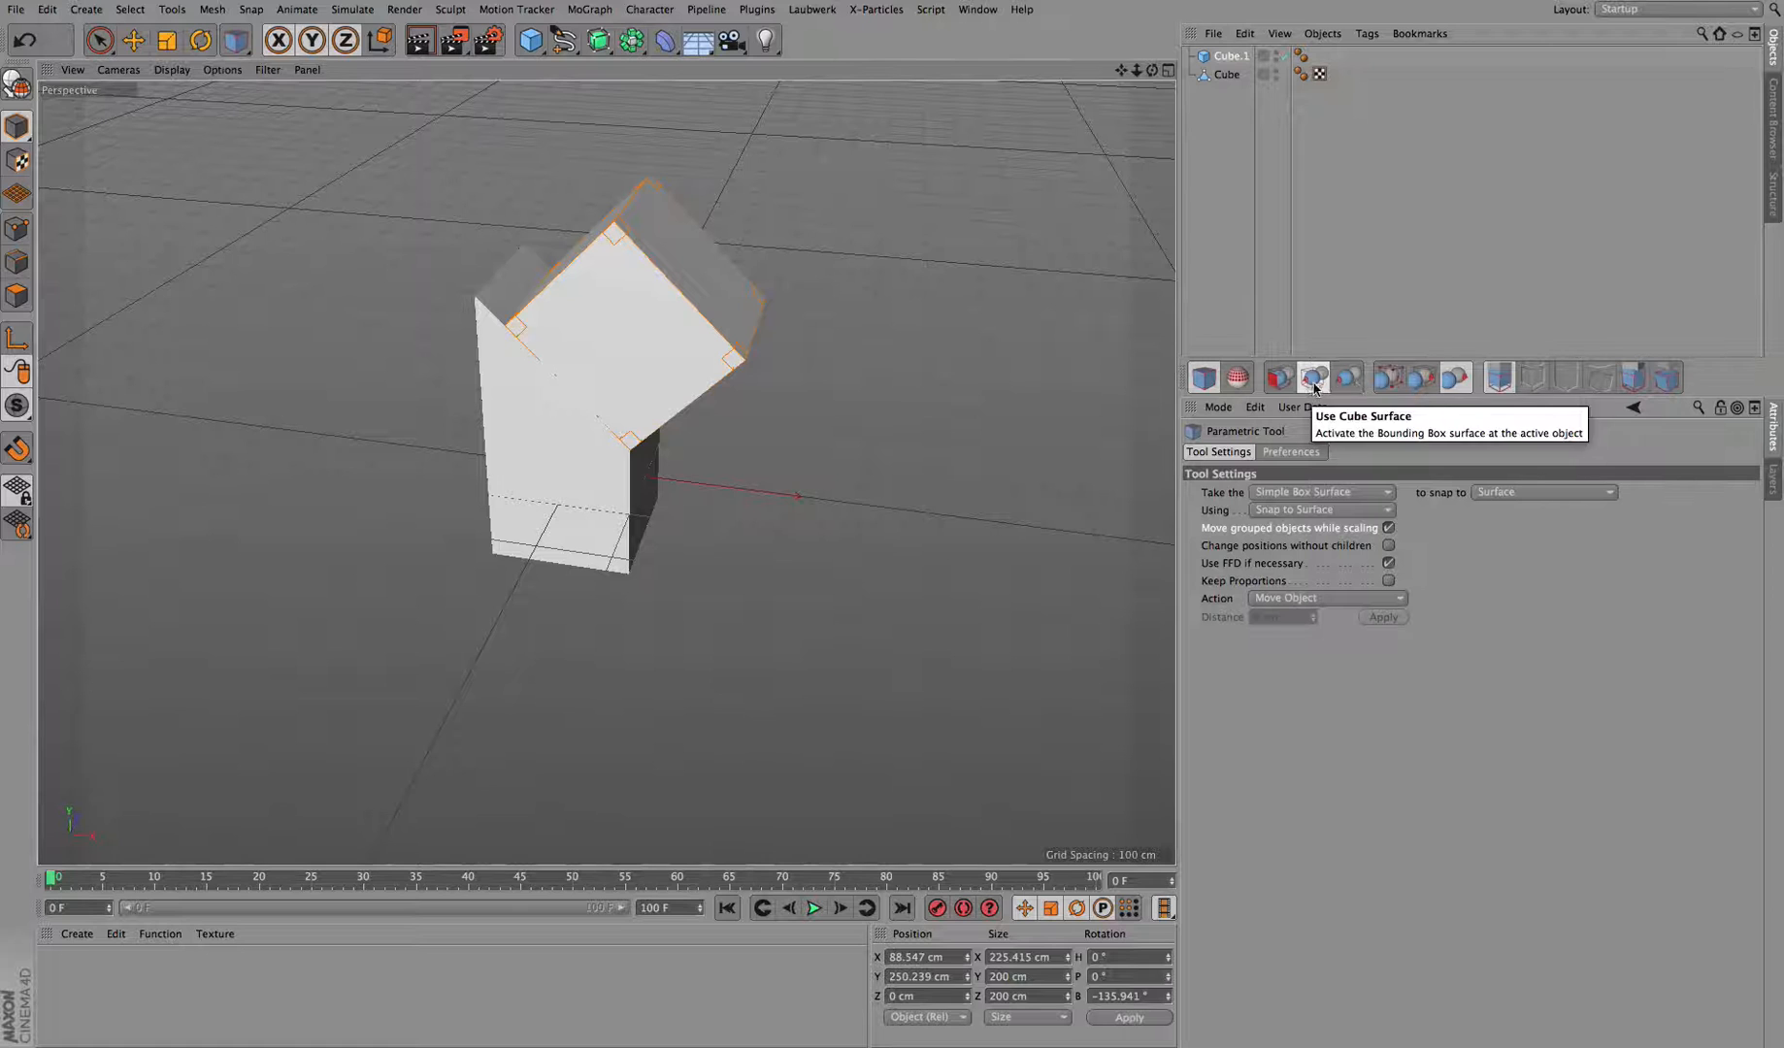
left_click(1348, 386)
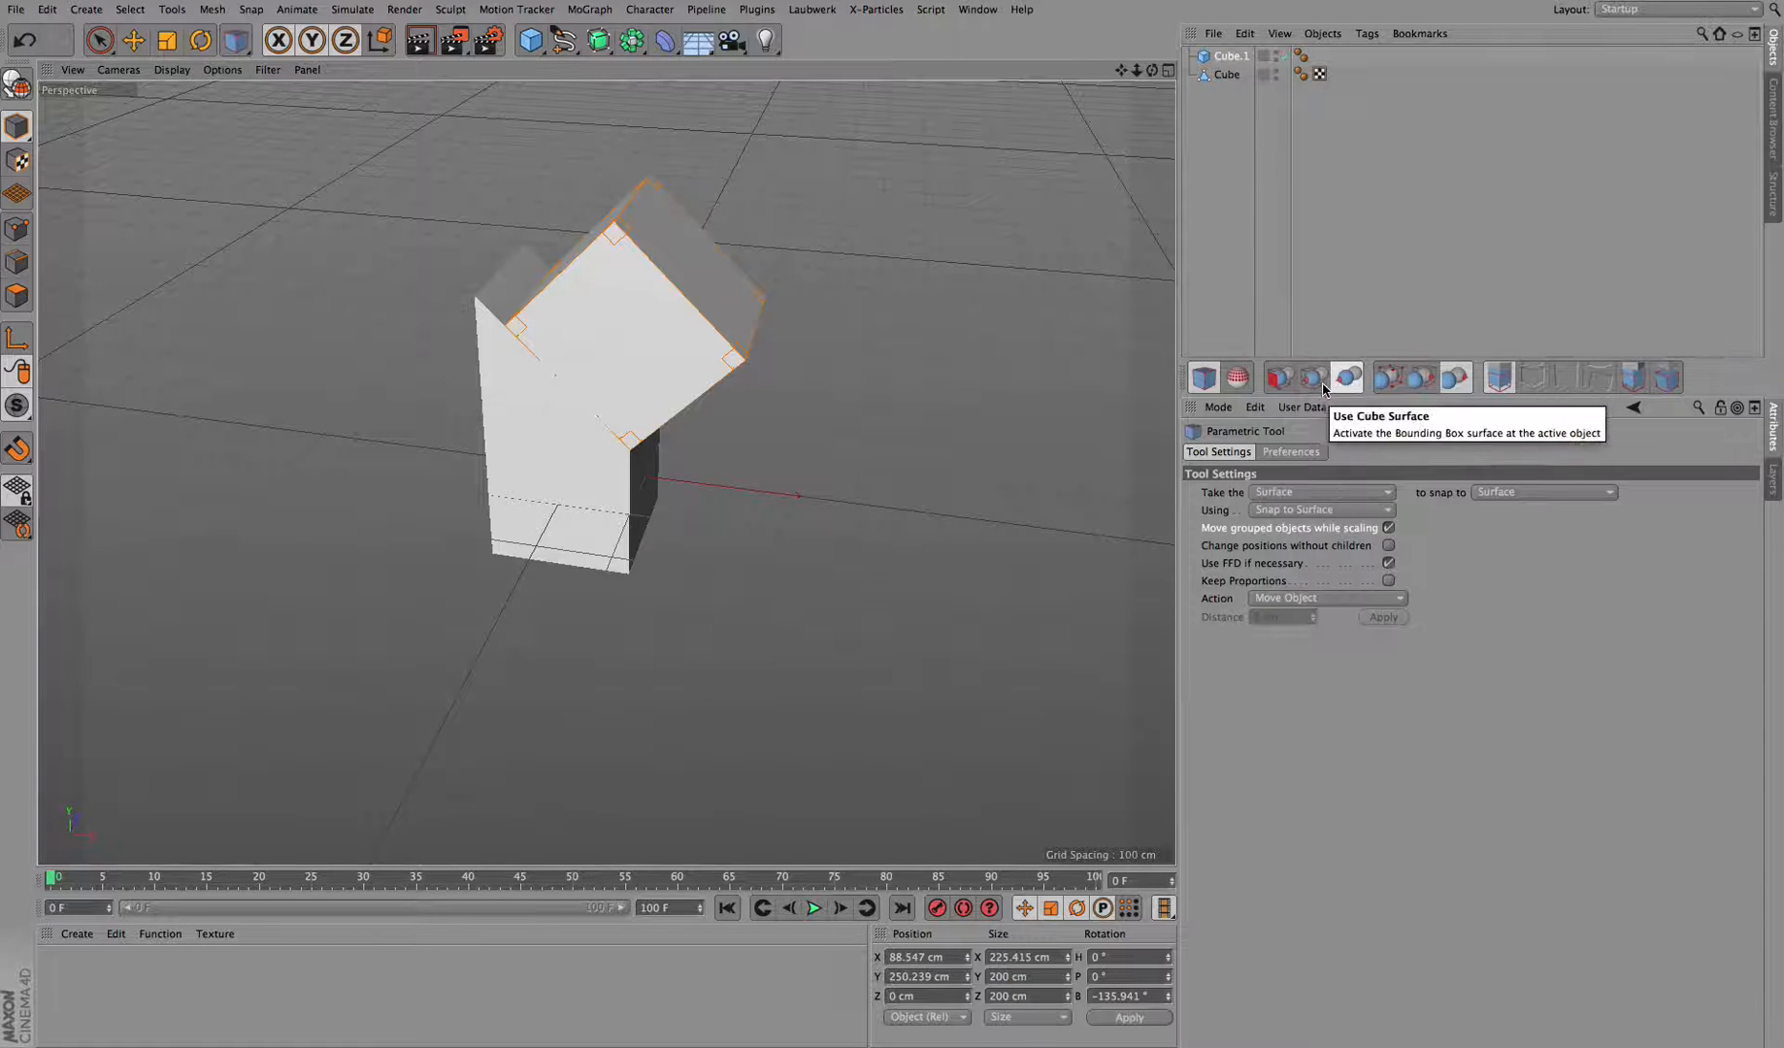
left_click(1225, 57)
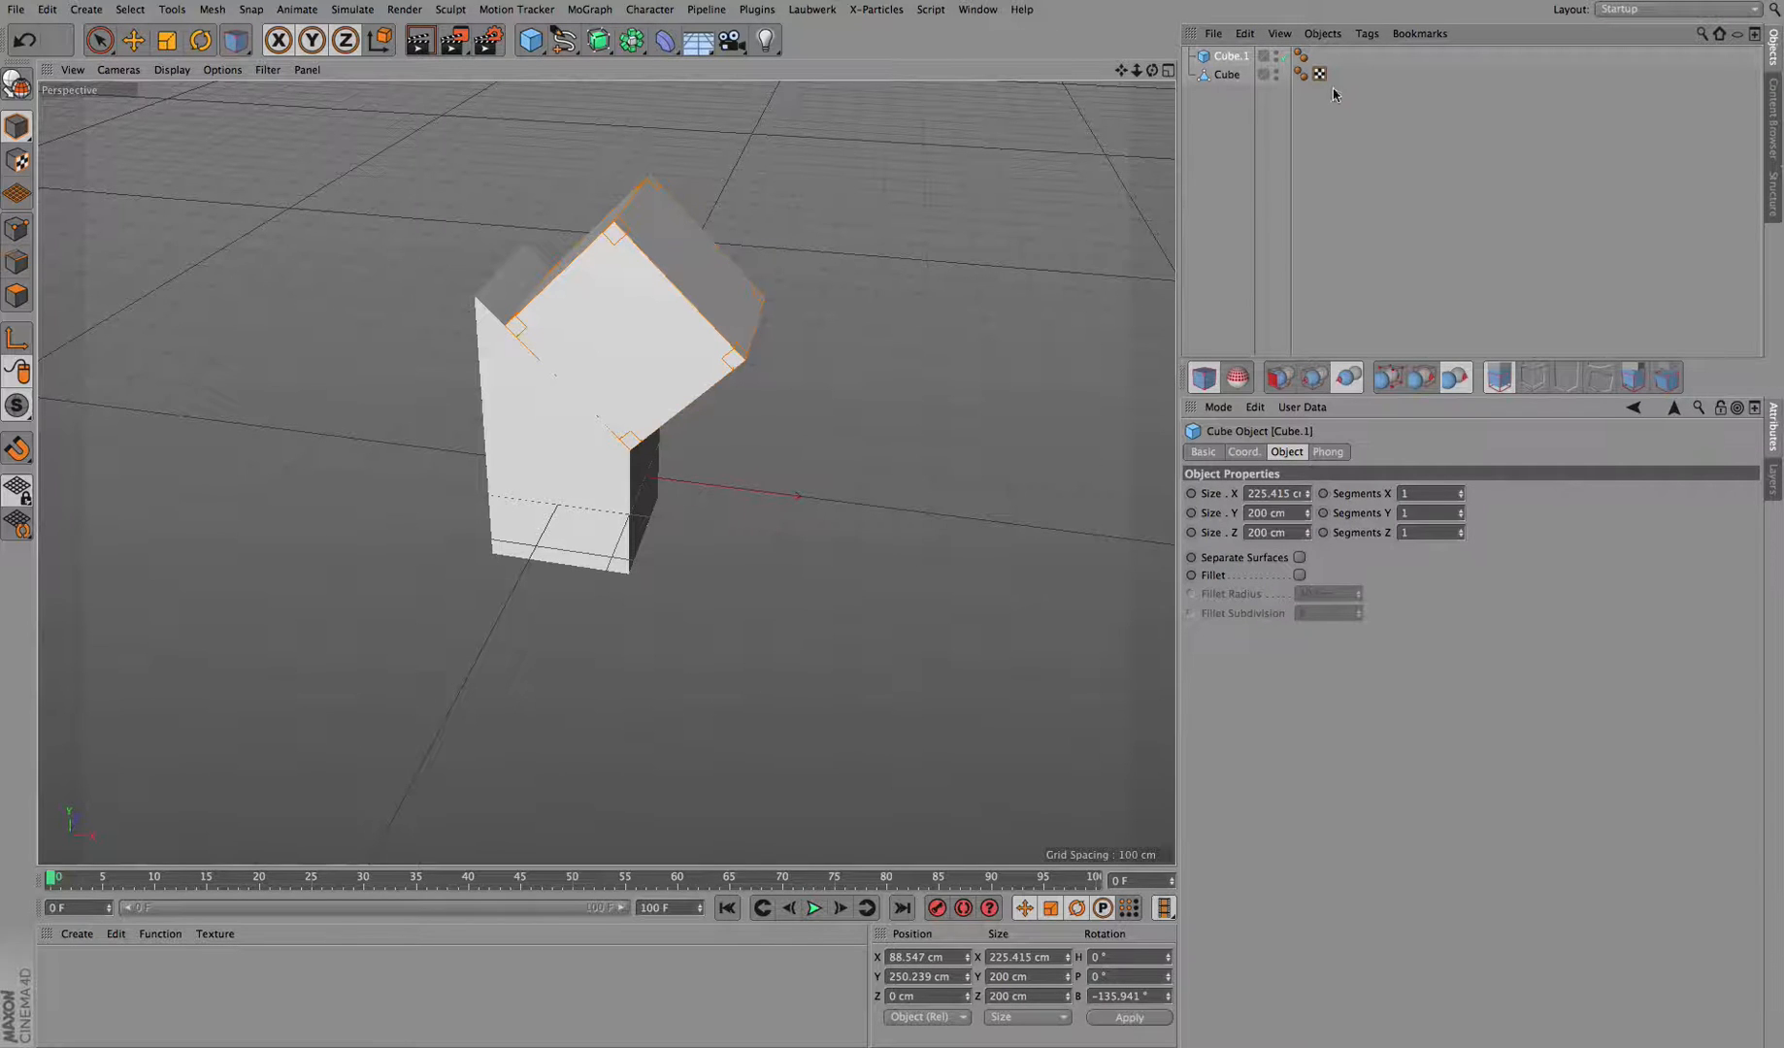
left_click(1300, 576)
left_click_drag(1360, 607, 1374, 572)
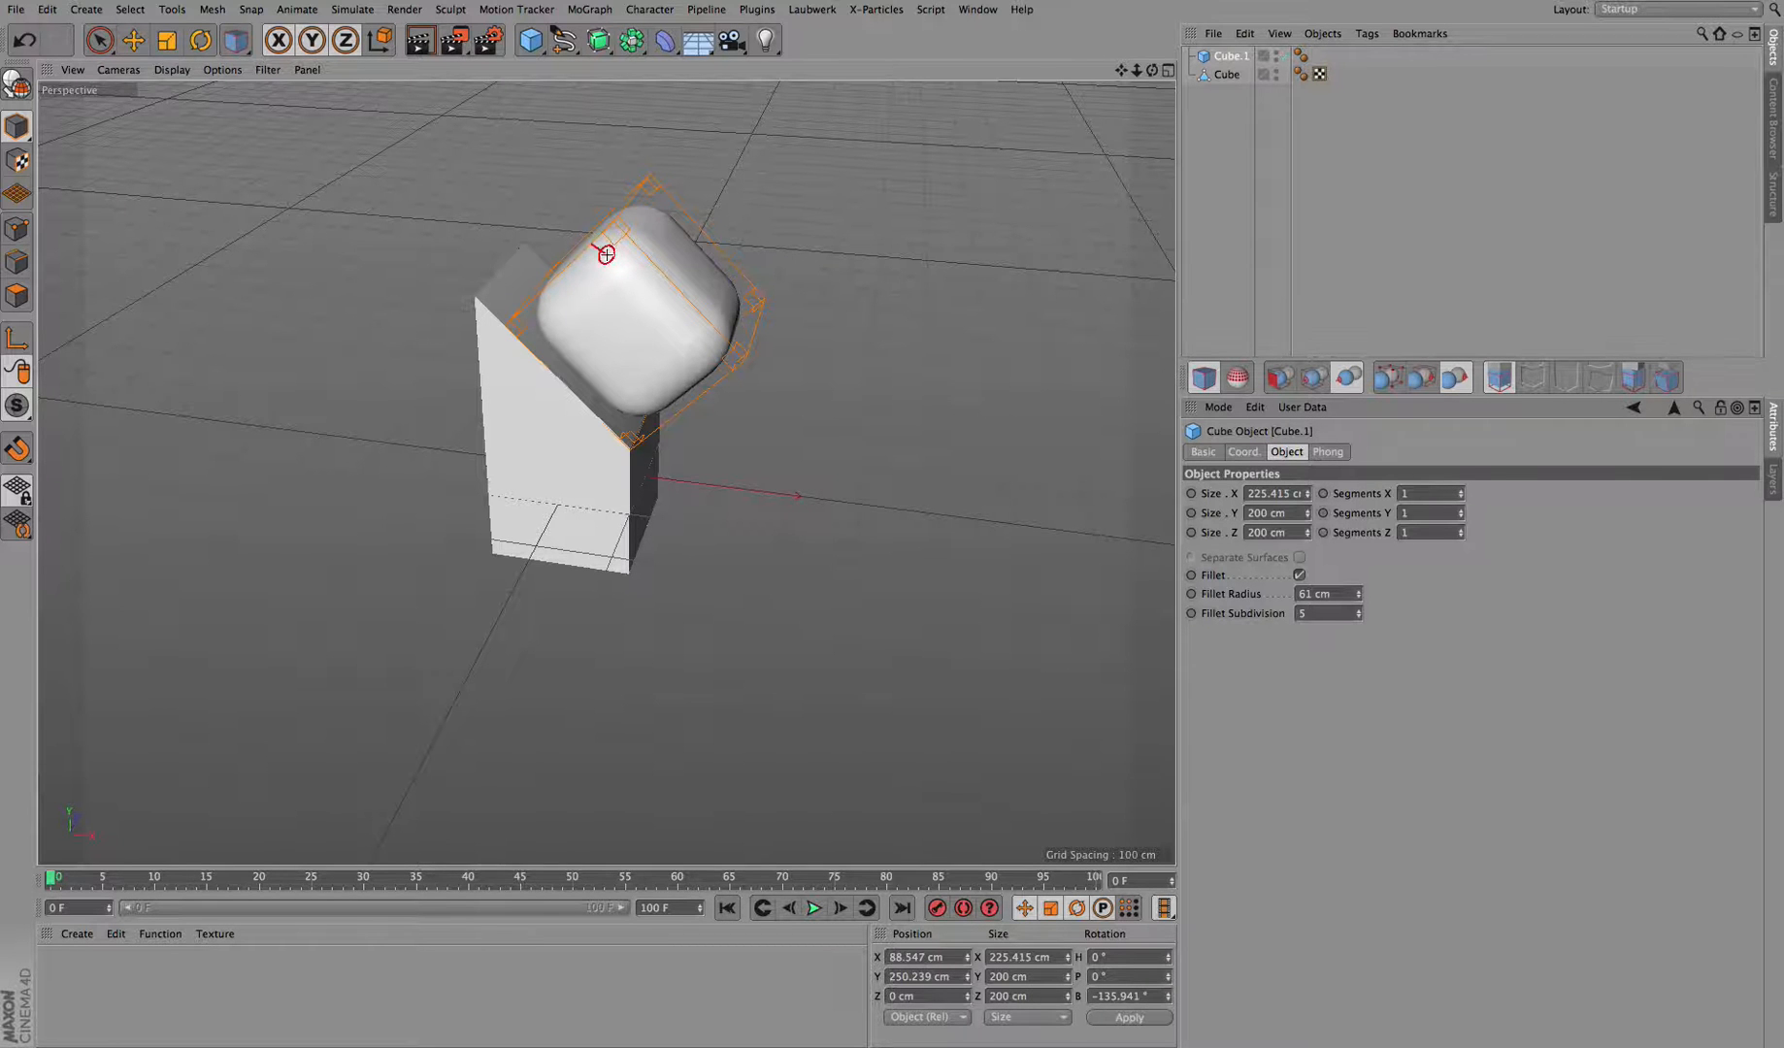
Enable Position Snapping and snap the rounded cube to the upper end of the block's slope.
left_click_drag(1152, 70, 1300, 107)
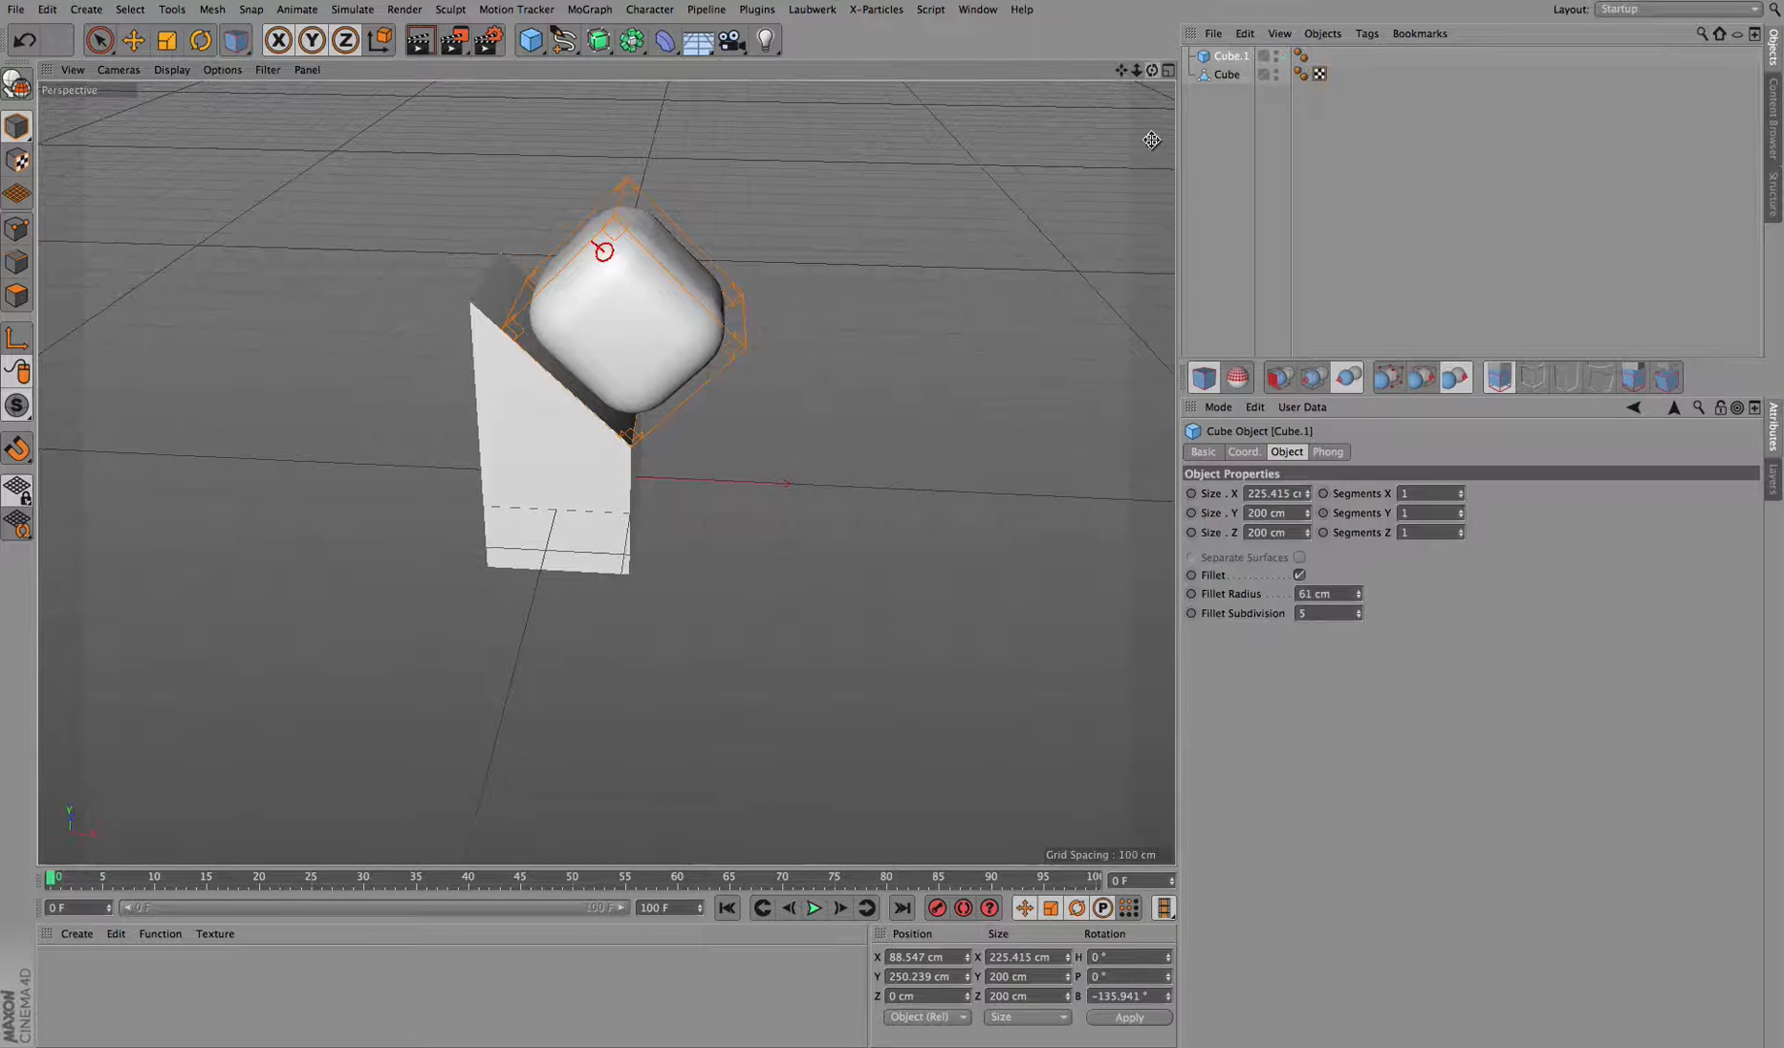
left_click(1634, 379)
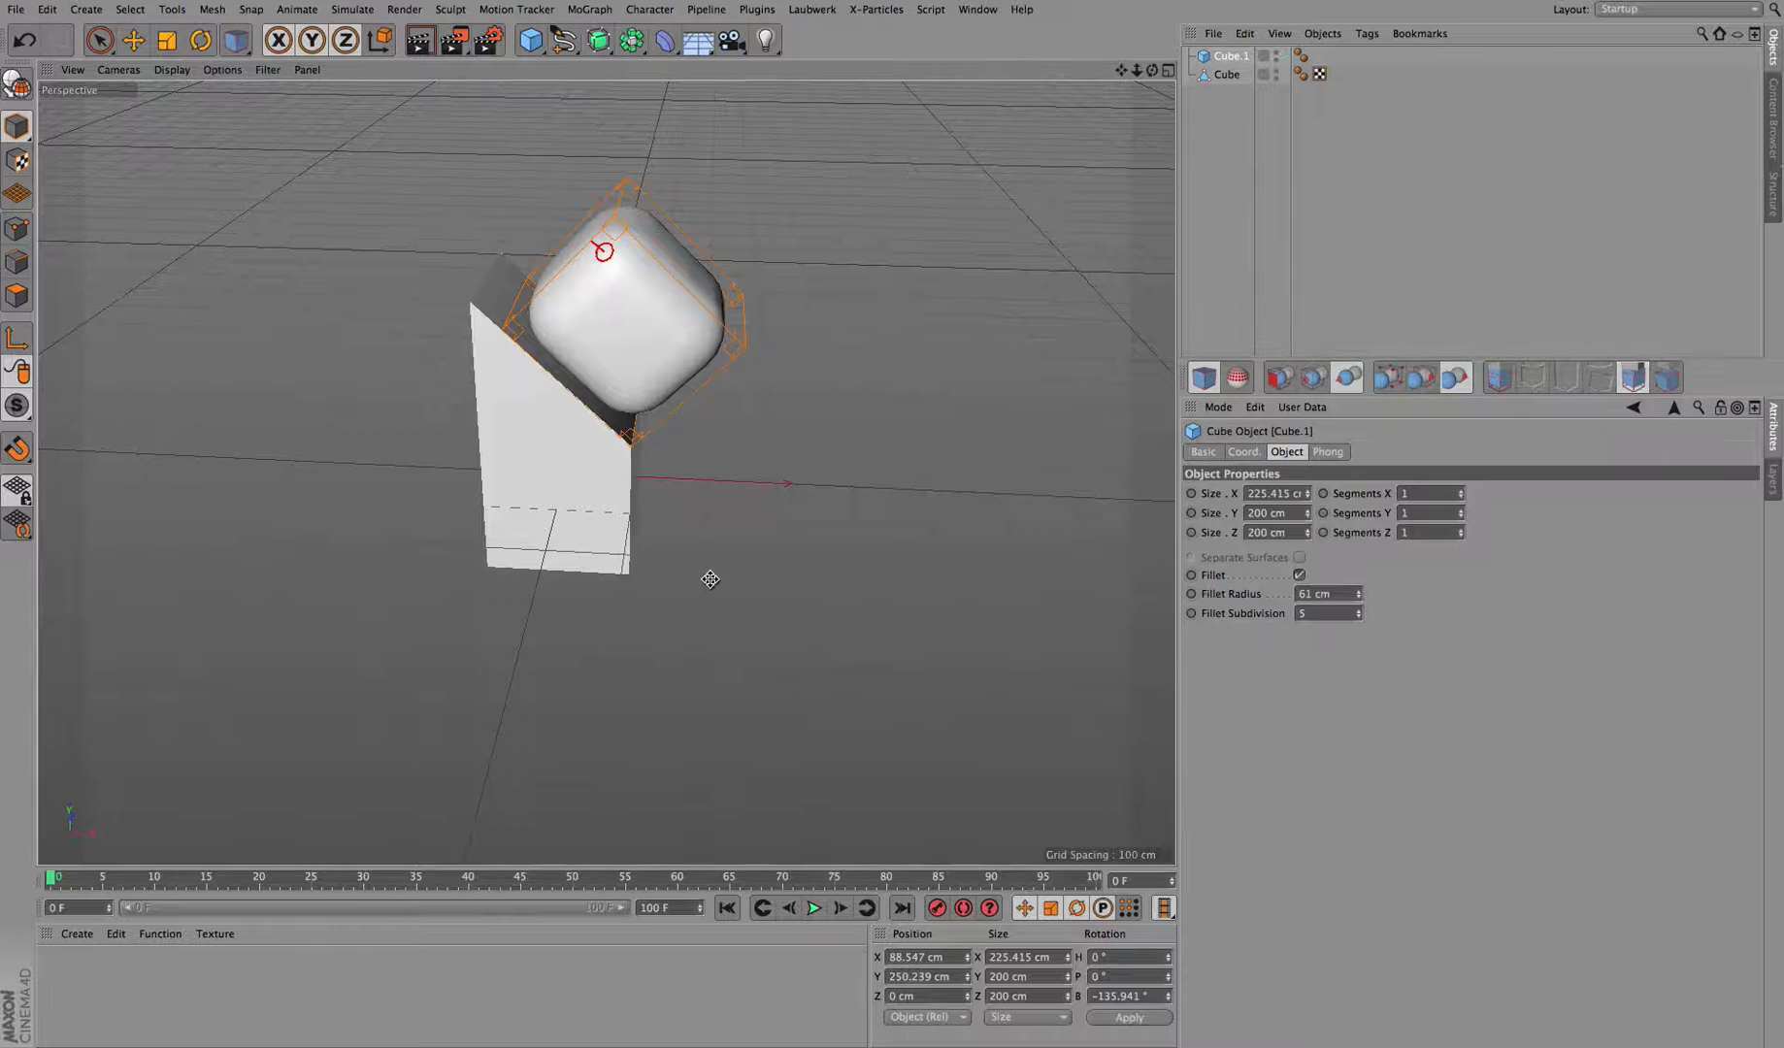
left_click(1460, 377)
left_click(509, 268)
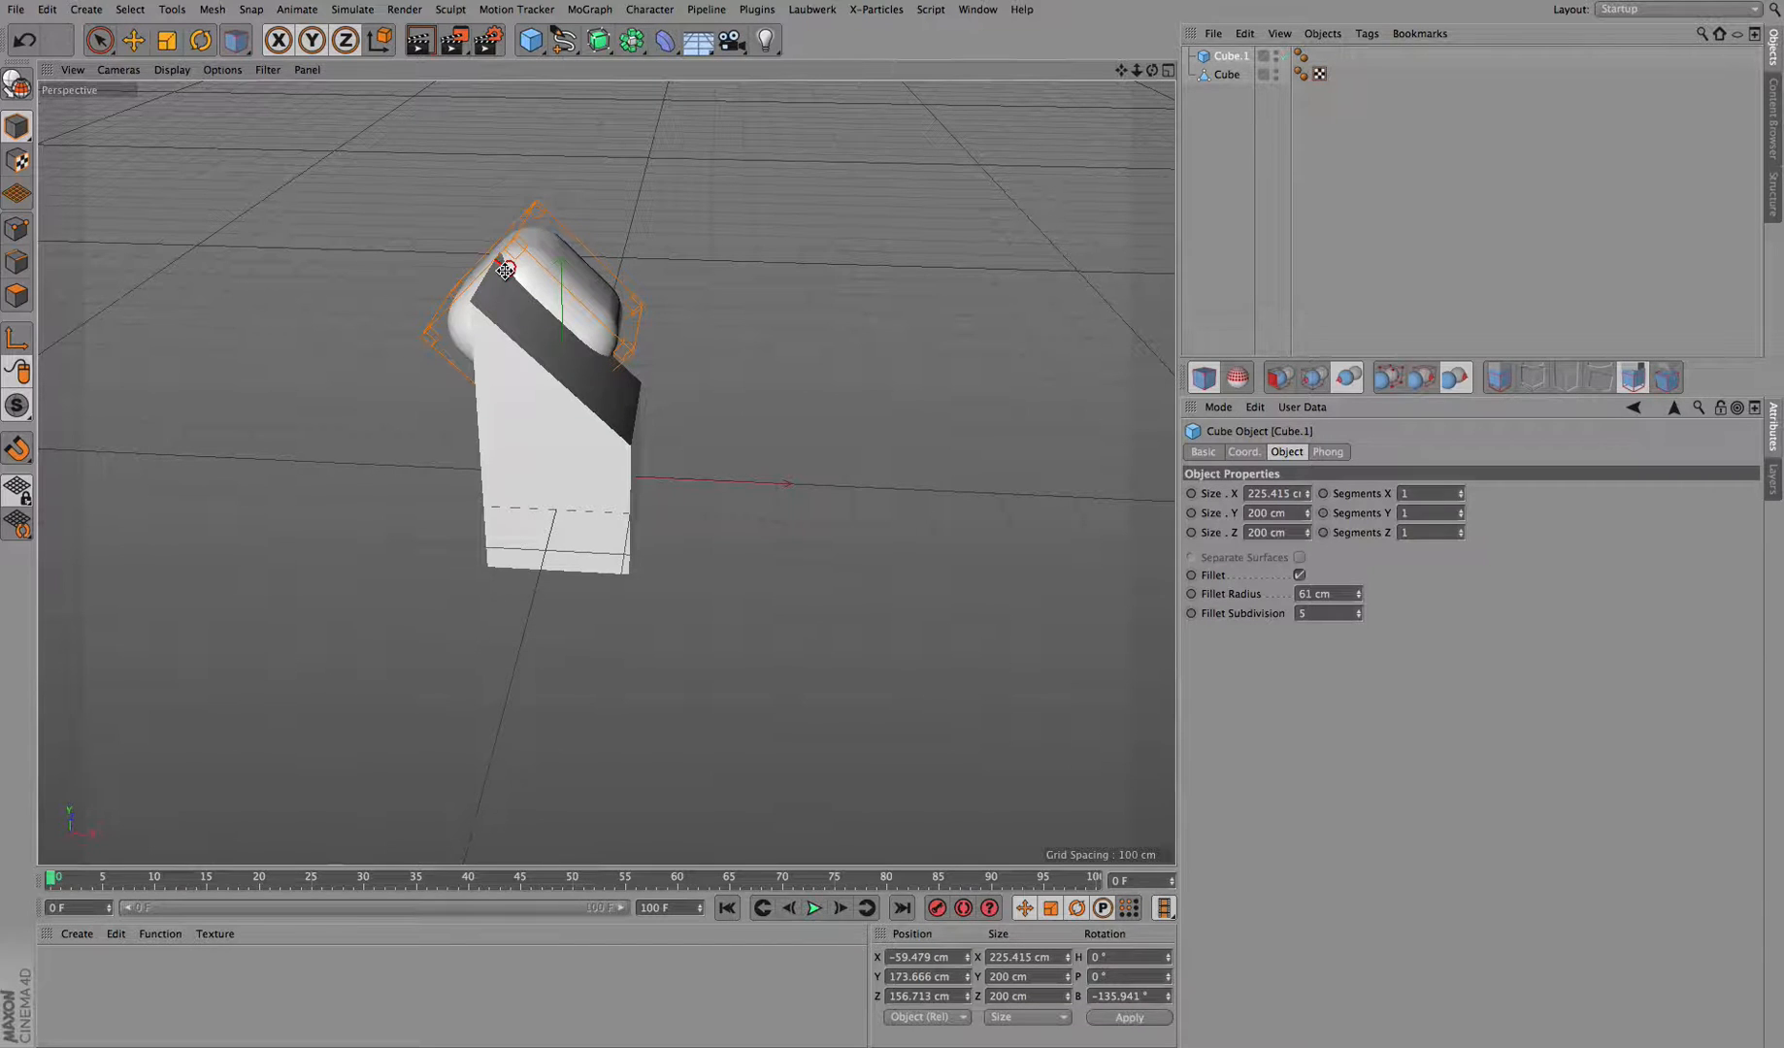
Snap the rounded cube in turn to several points on the block's slope and front face, finishing at the slope's lower rear corner.
left_click_drag(504, 270, 610, 470)
left_click_drag(619, 382, 620, 376)
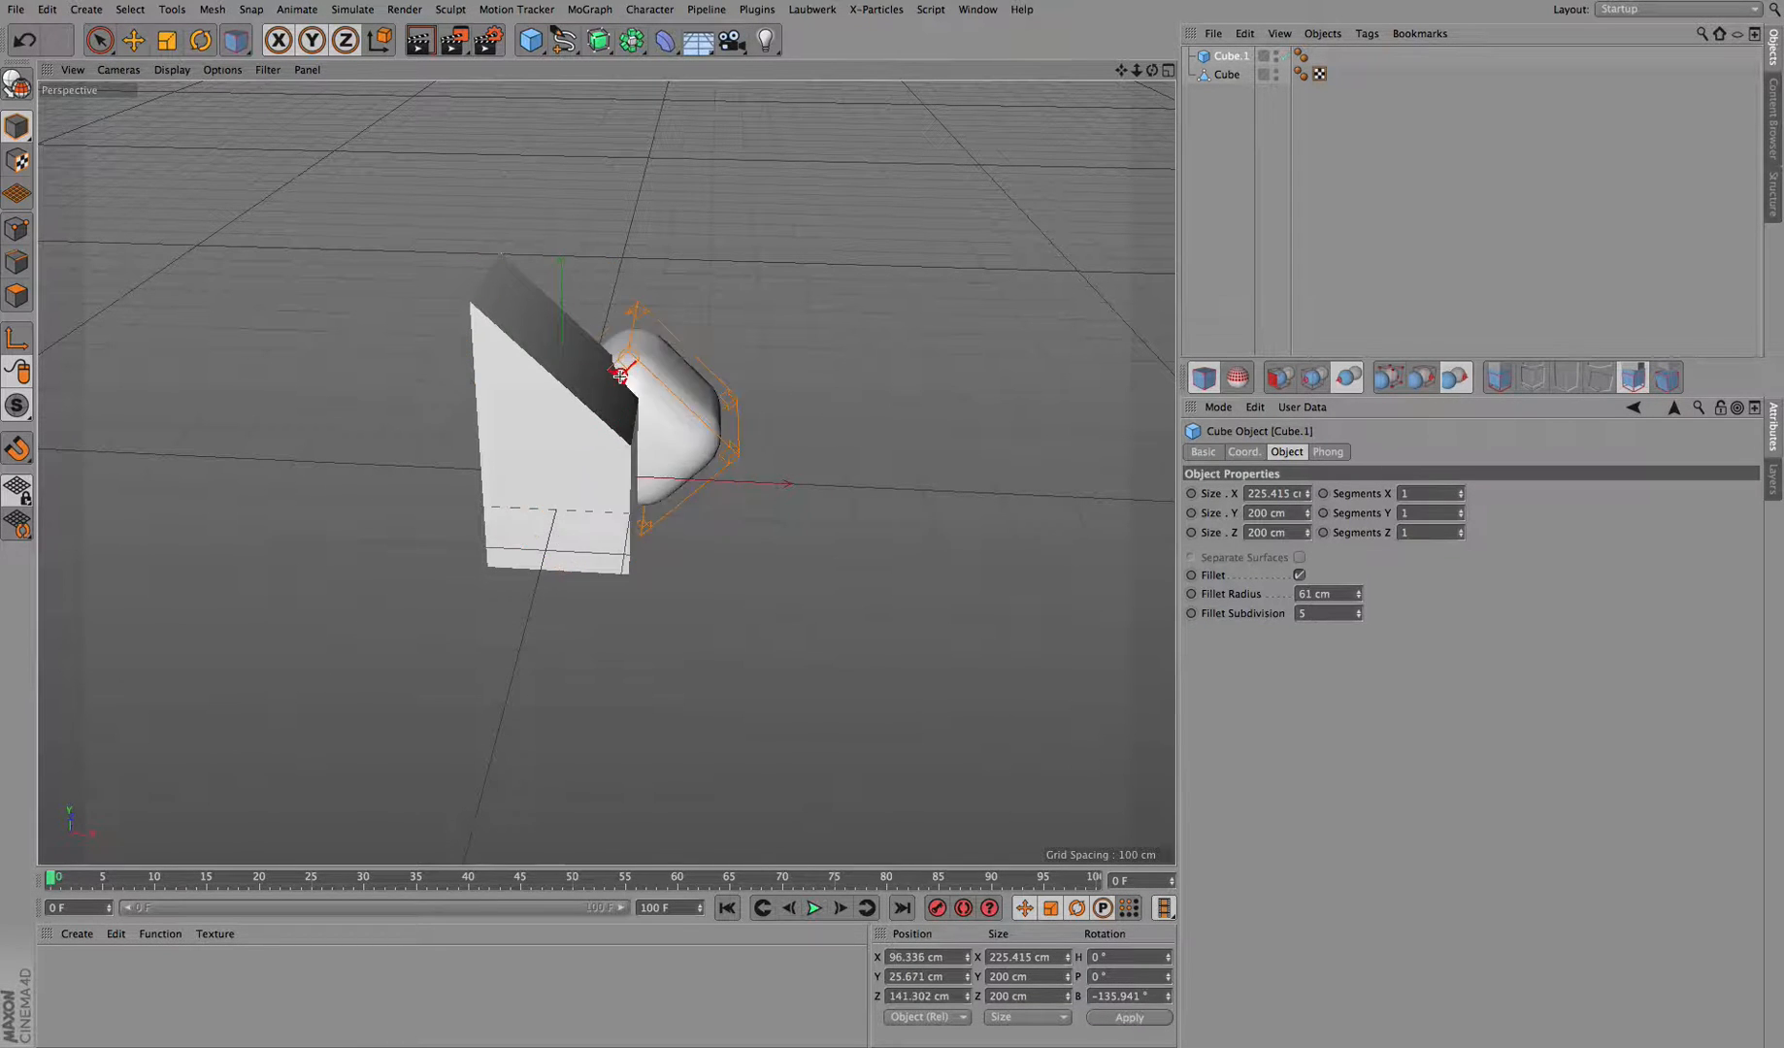
left_click_drag(509, 418, 506, 427)
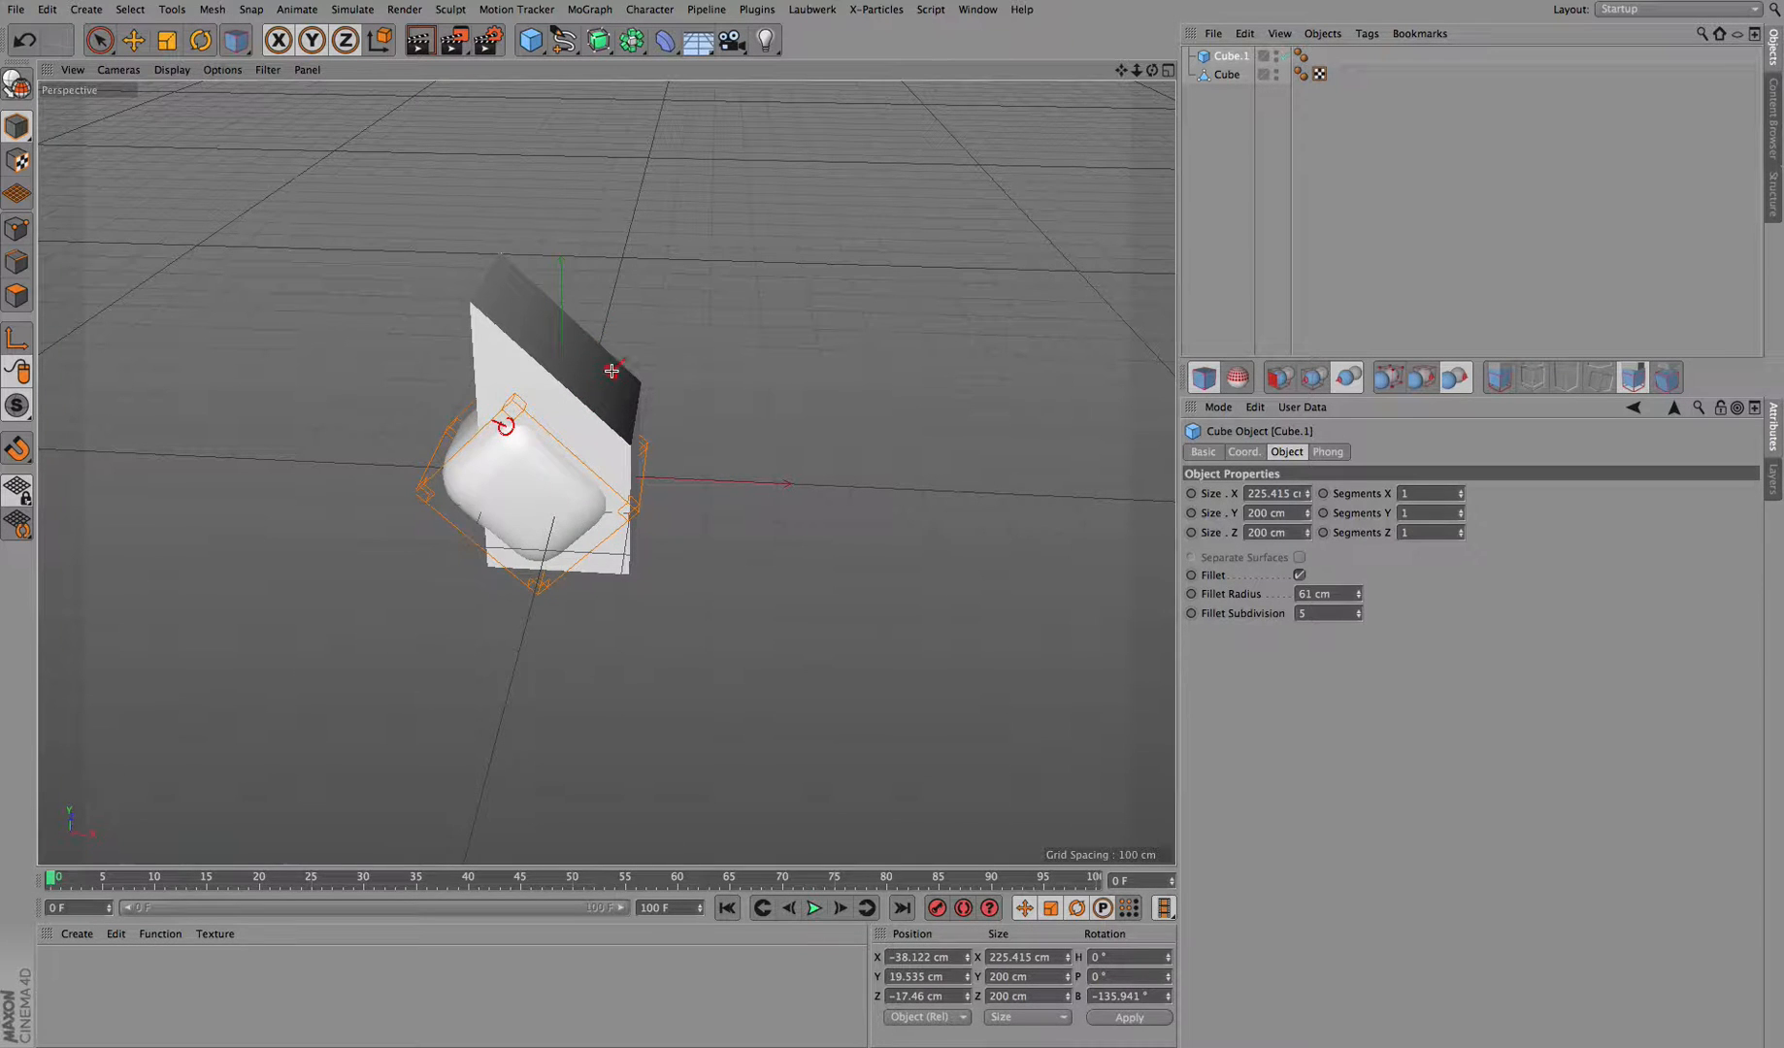
left_click_drag(611, 372, 617, 367)
left_click_drag(520, 276, 515, 277)
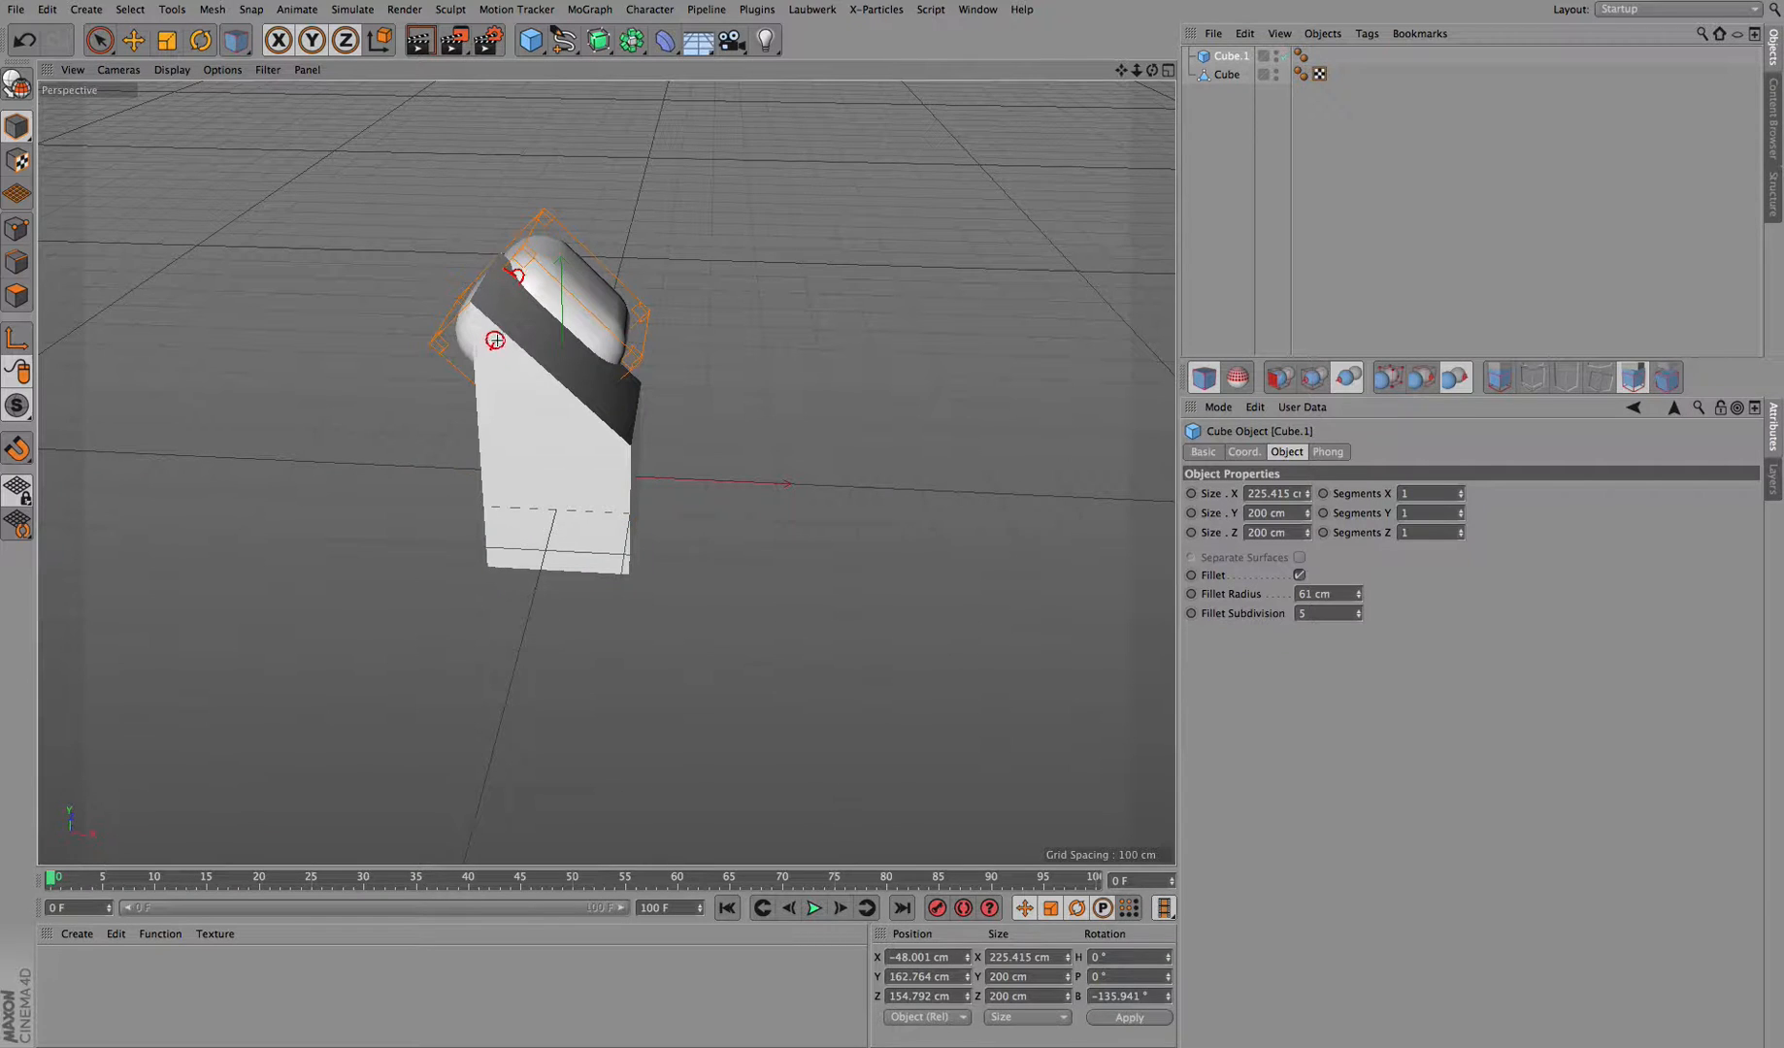
left_click(495, 340)
left_click(615, 521)
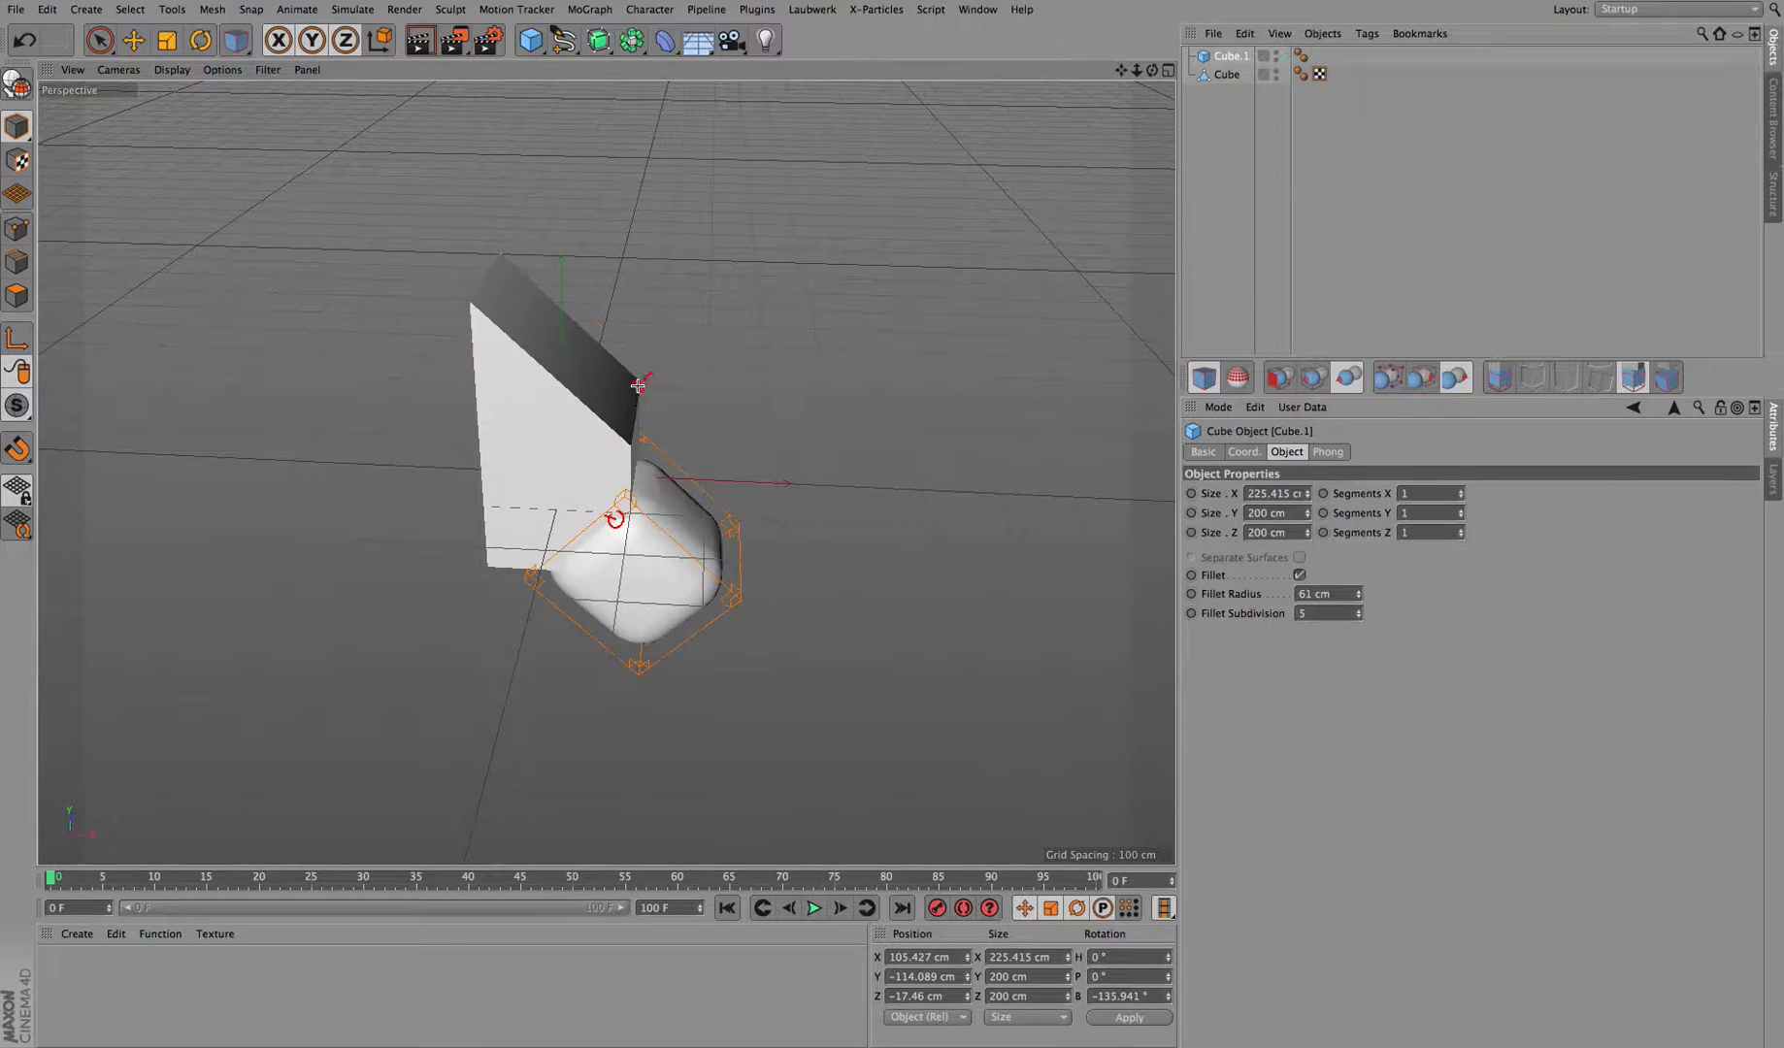
left_click(638, 385)
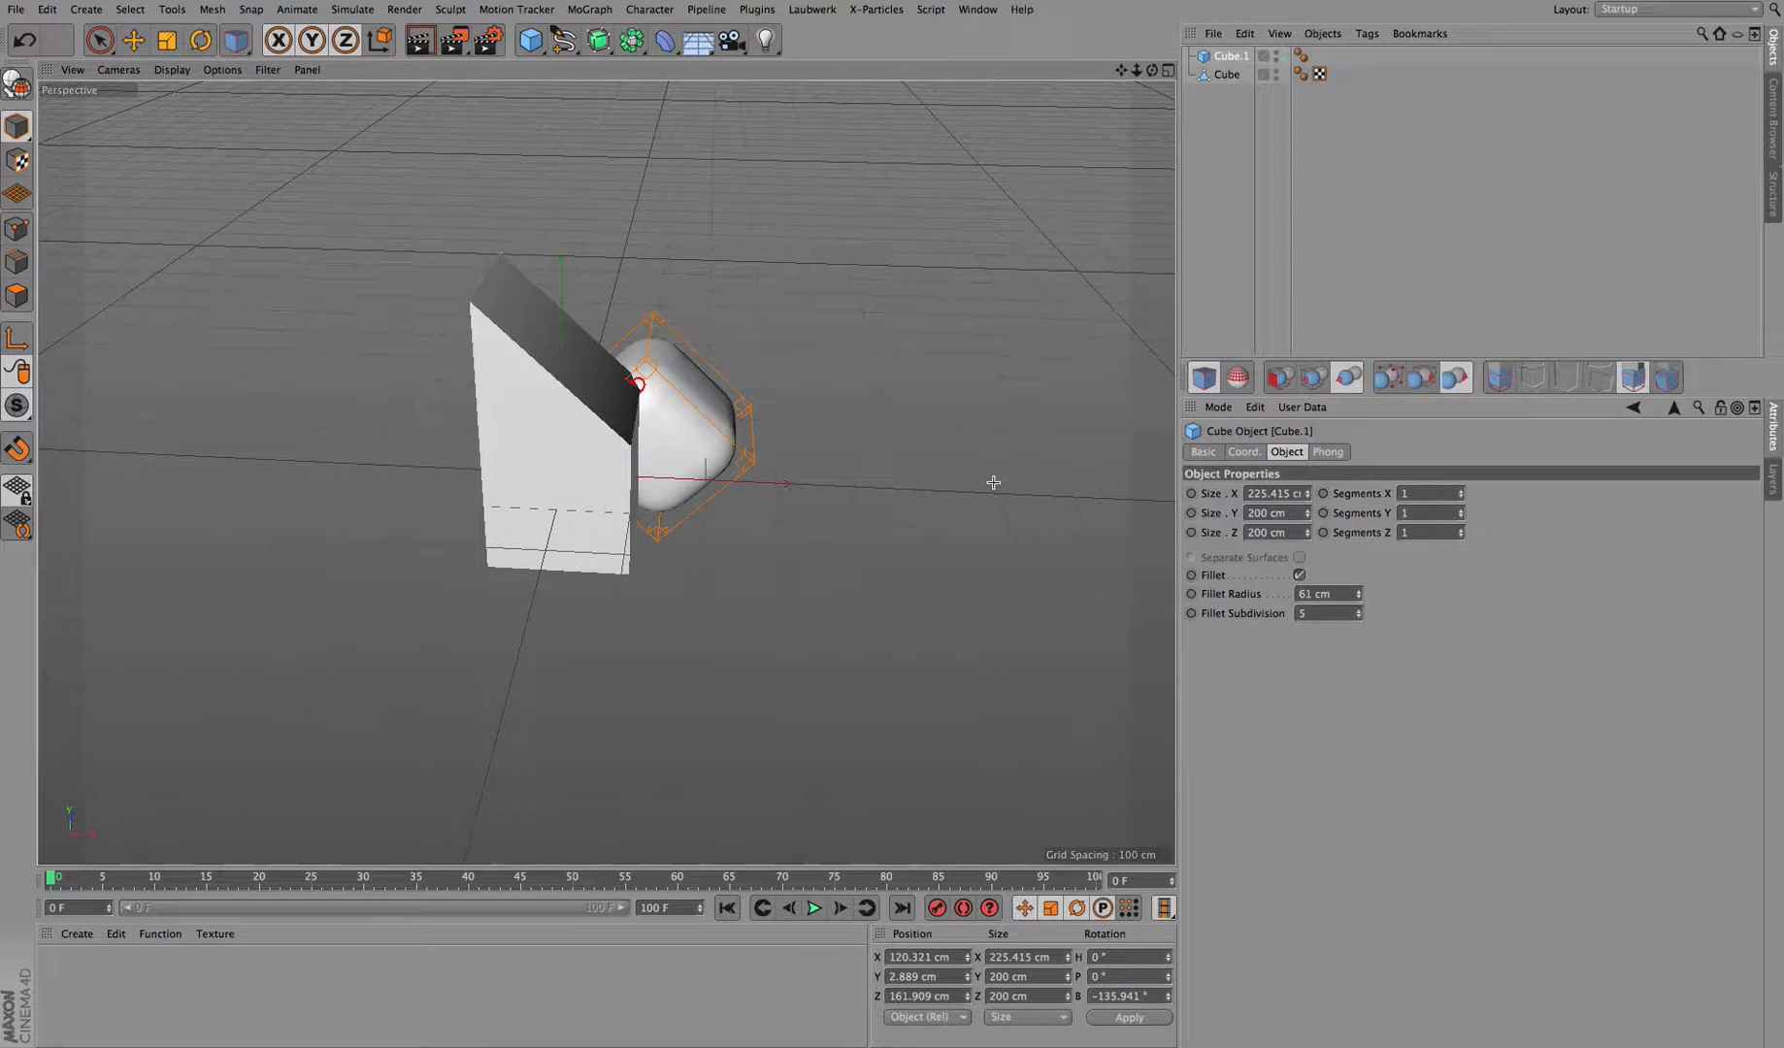
Align the cube's orientation with the block's slope and front face, and move it clear of the block to about X 395.8 cm.
left_click(1666, 381)
left_click(546, 314)
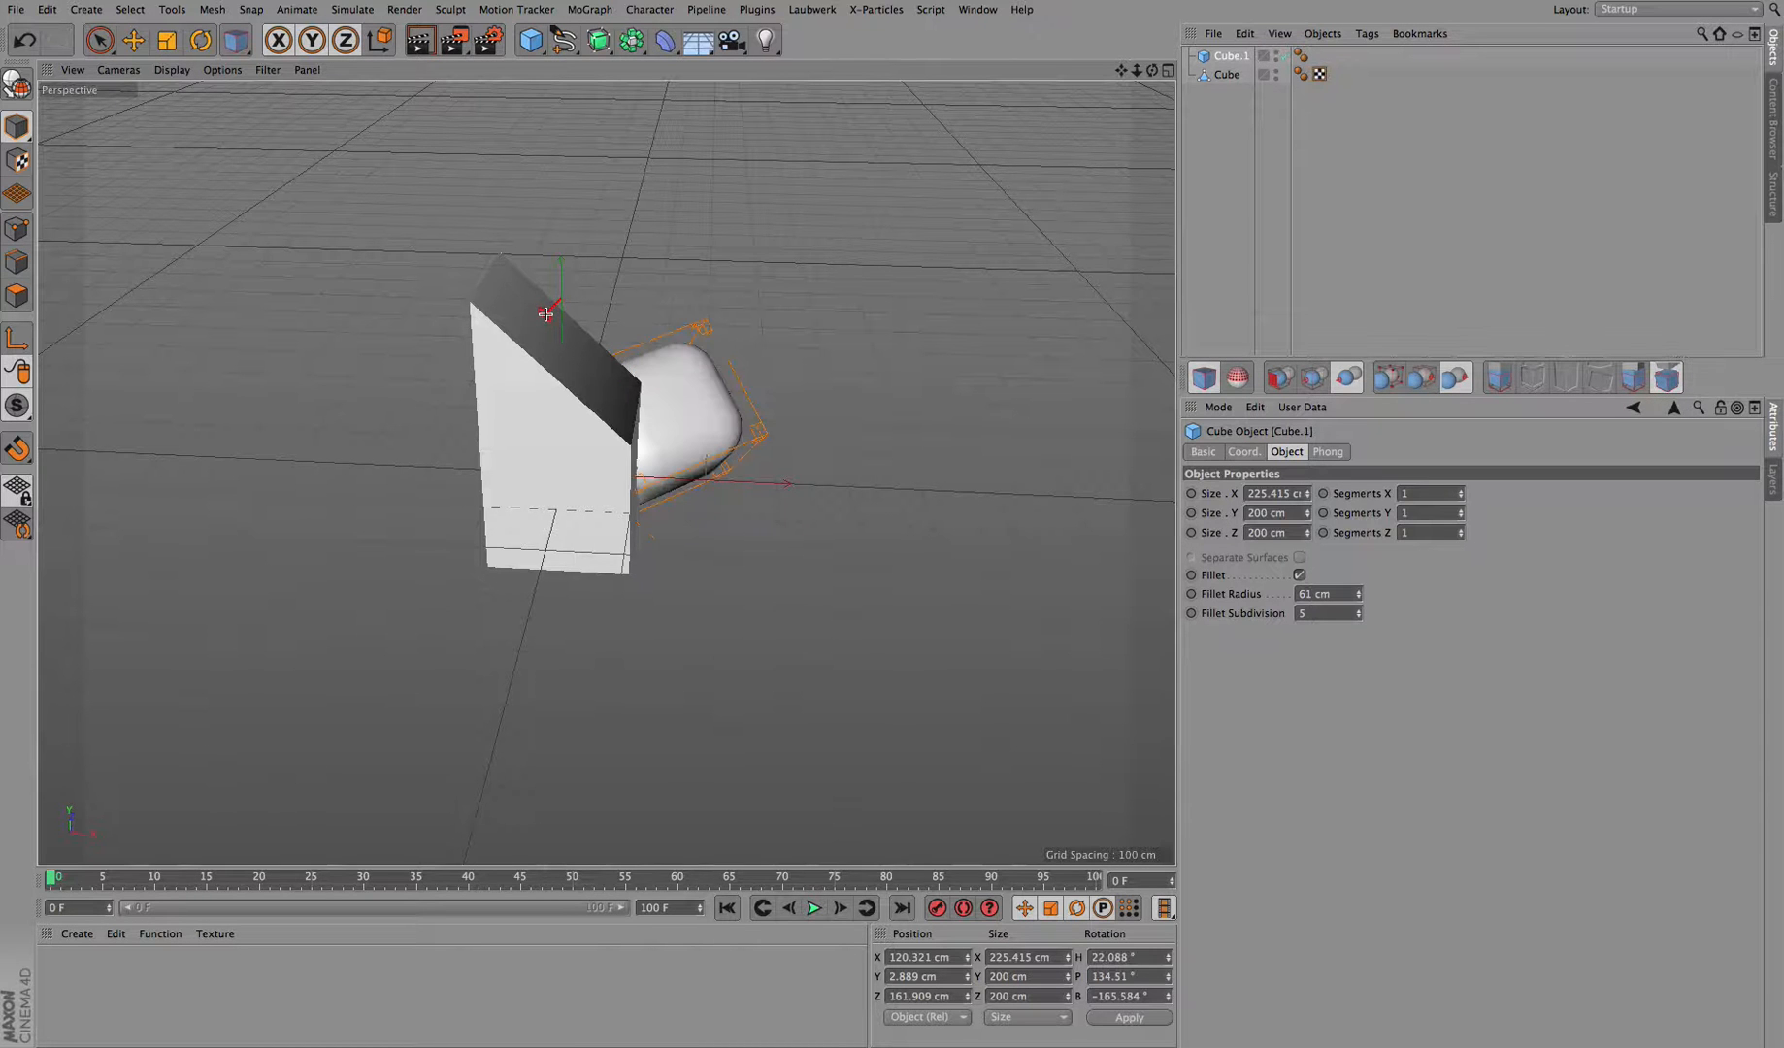
left_click(567, 436)
left_click_drag(974, 420, 1151, 385)
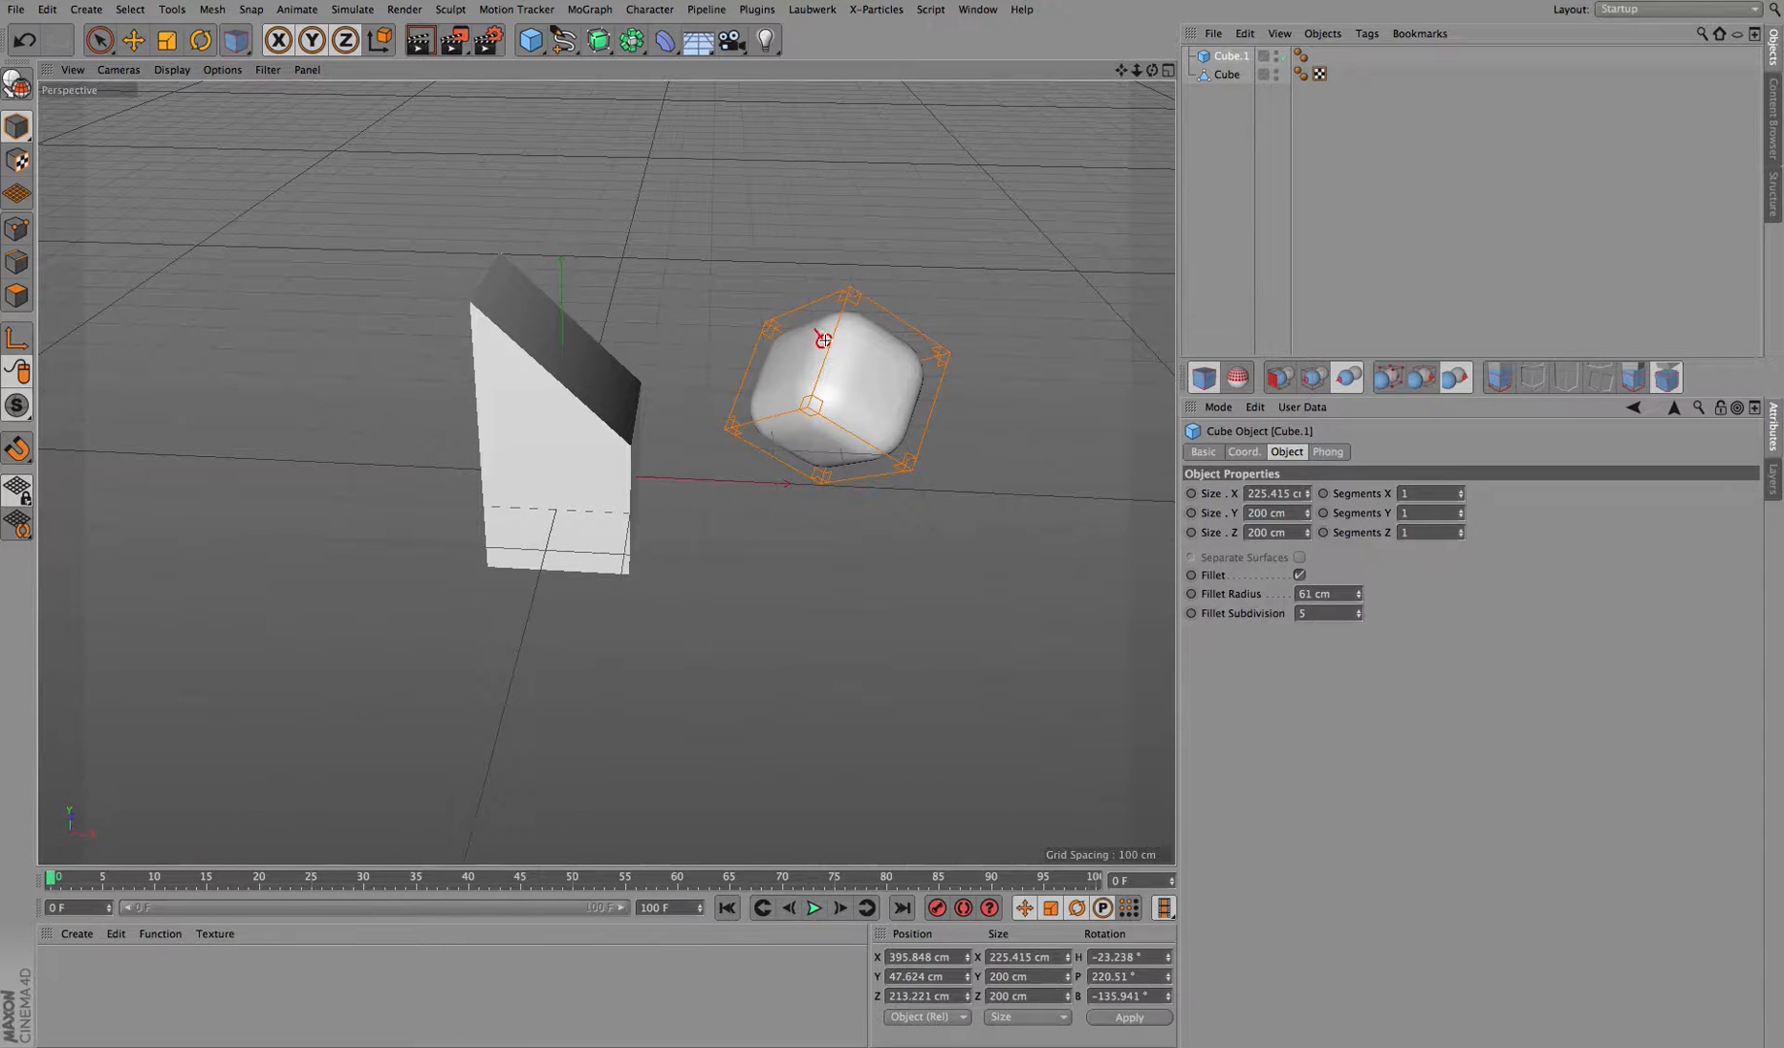
Align the orientation of the separated rounded cube repeatedly with different faces and points of the sloped block.
left_click(604, 376)
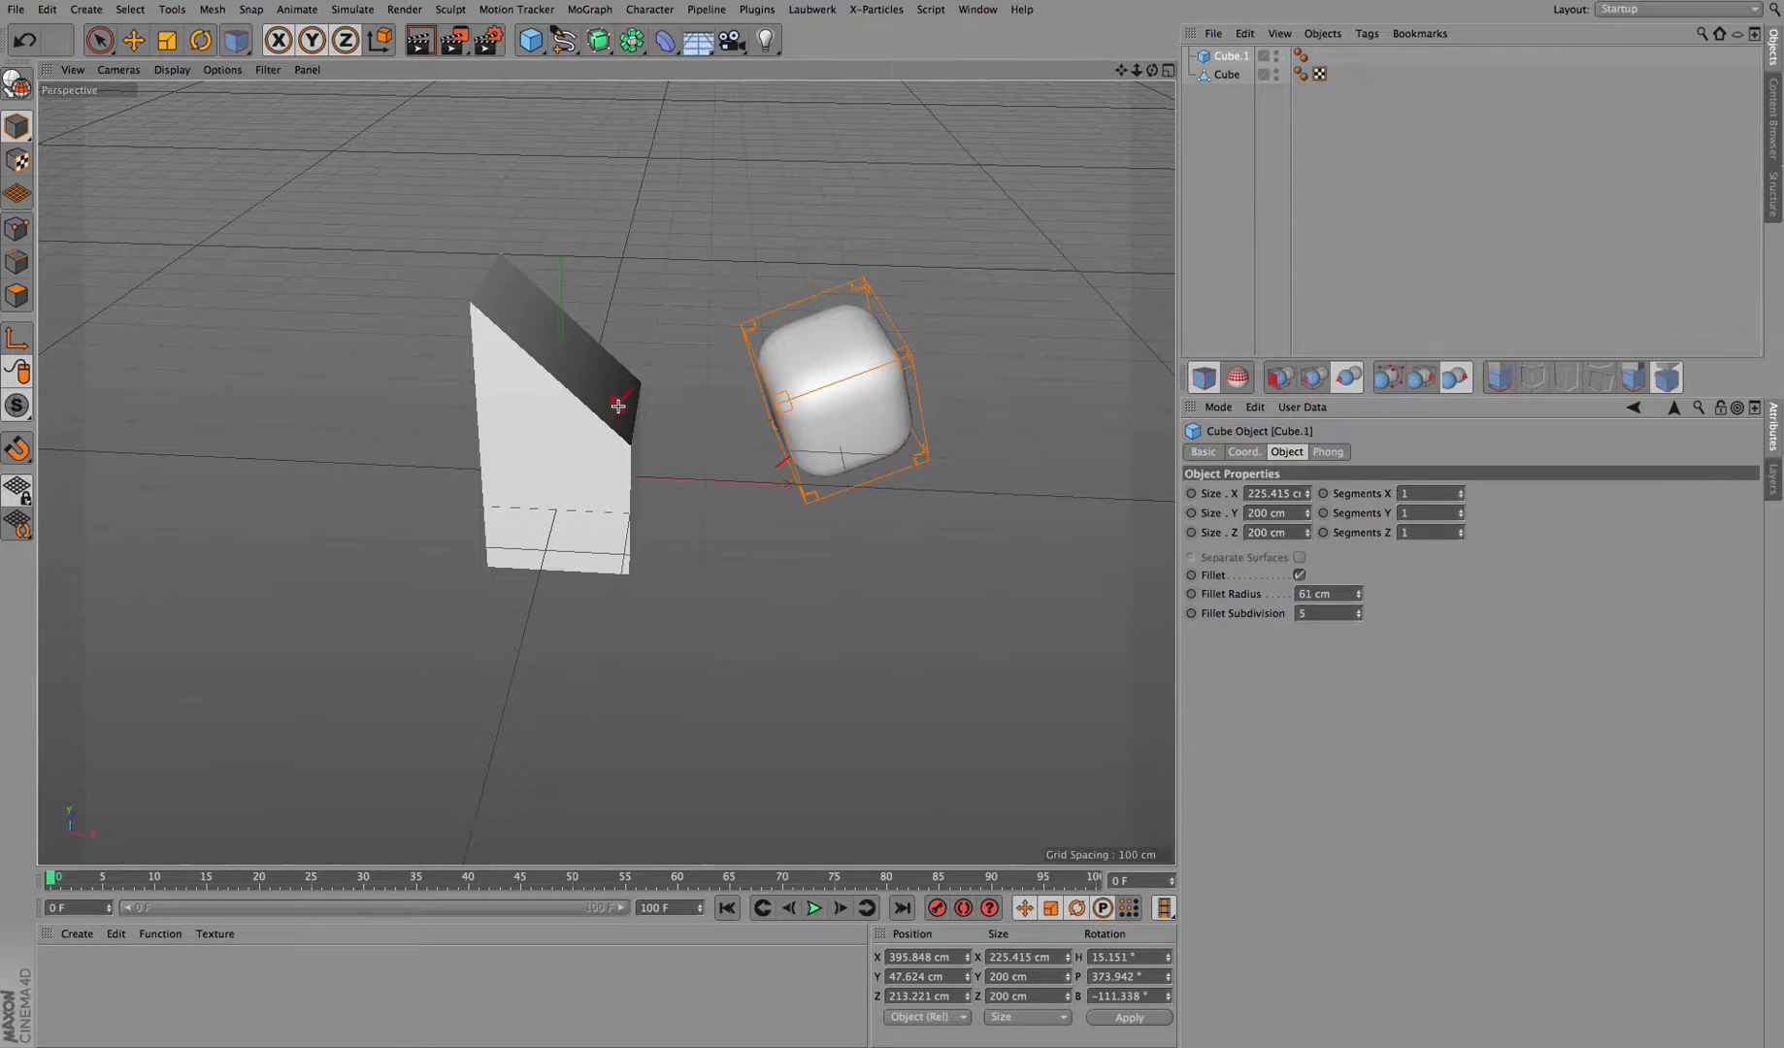
key("ctrl+z")
key("ctrl+z")
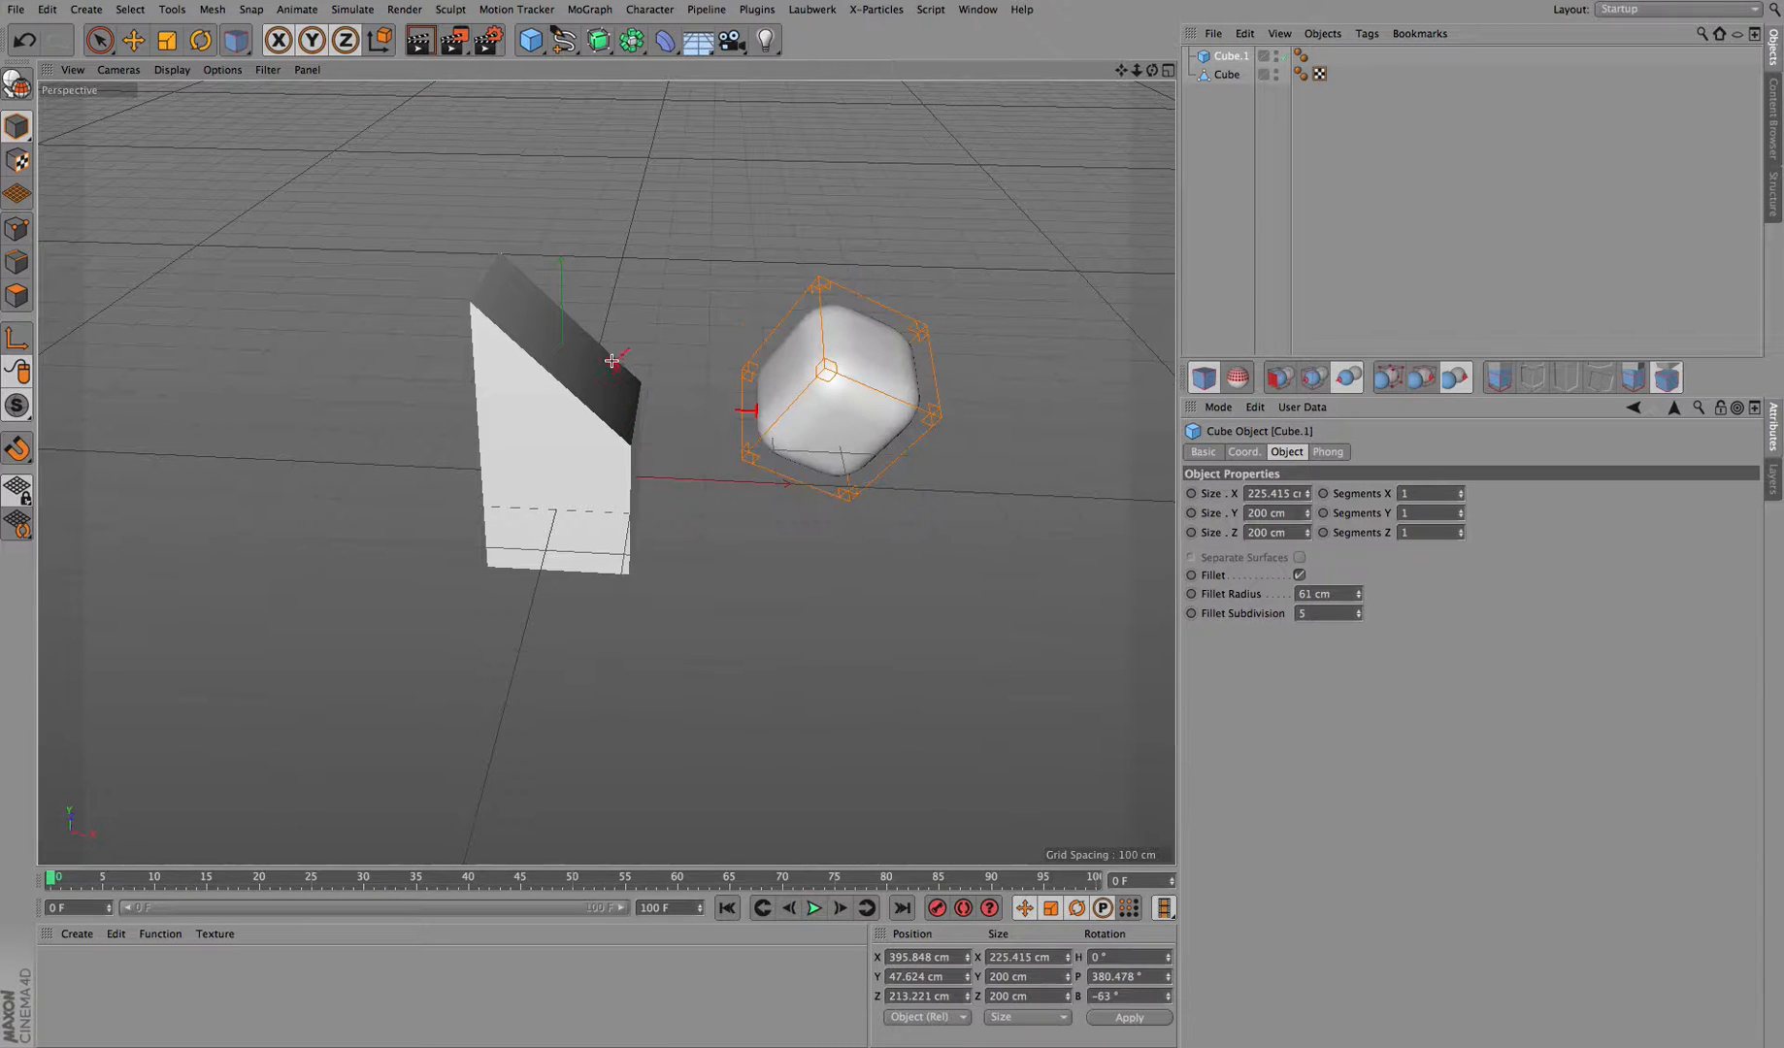
key("ctrl+z")
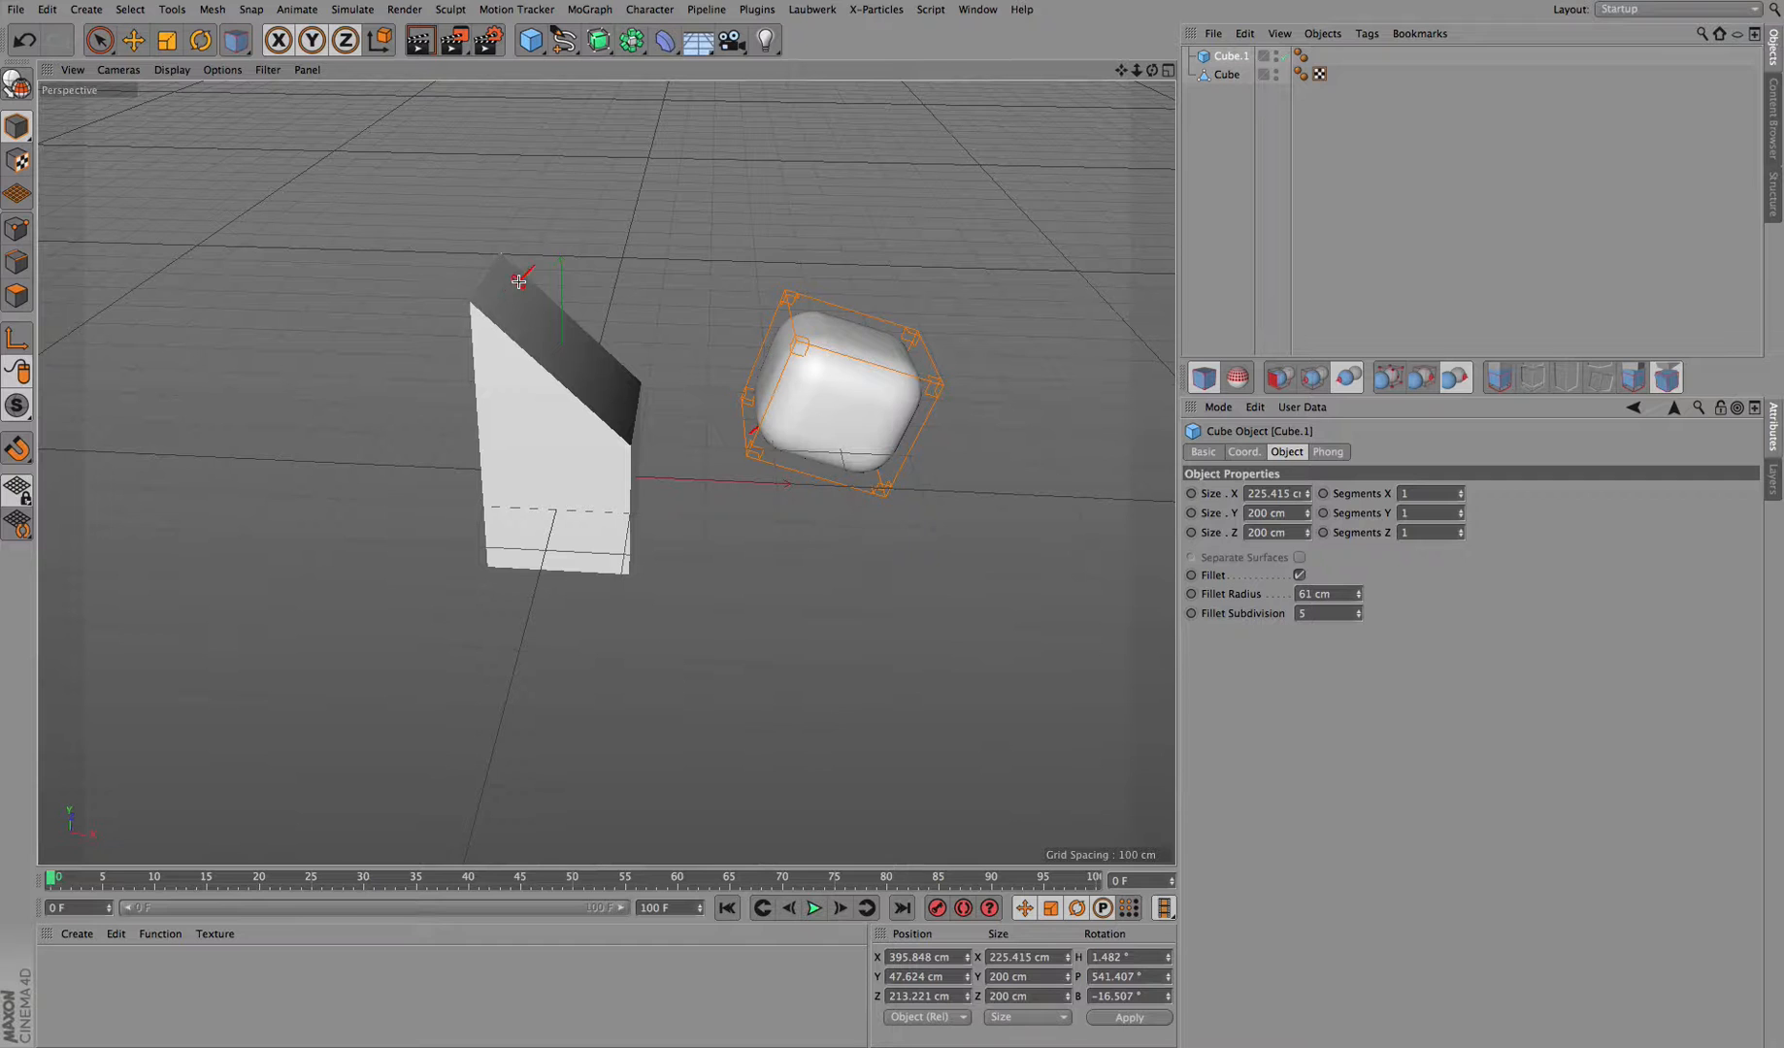
key("ctrl+z")
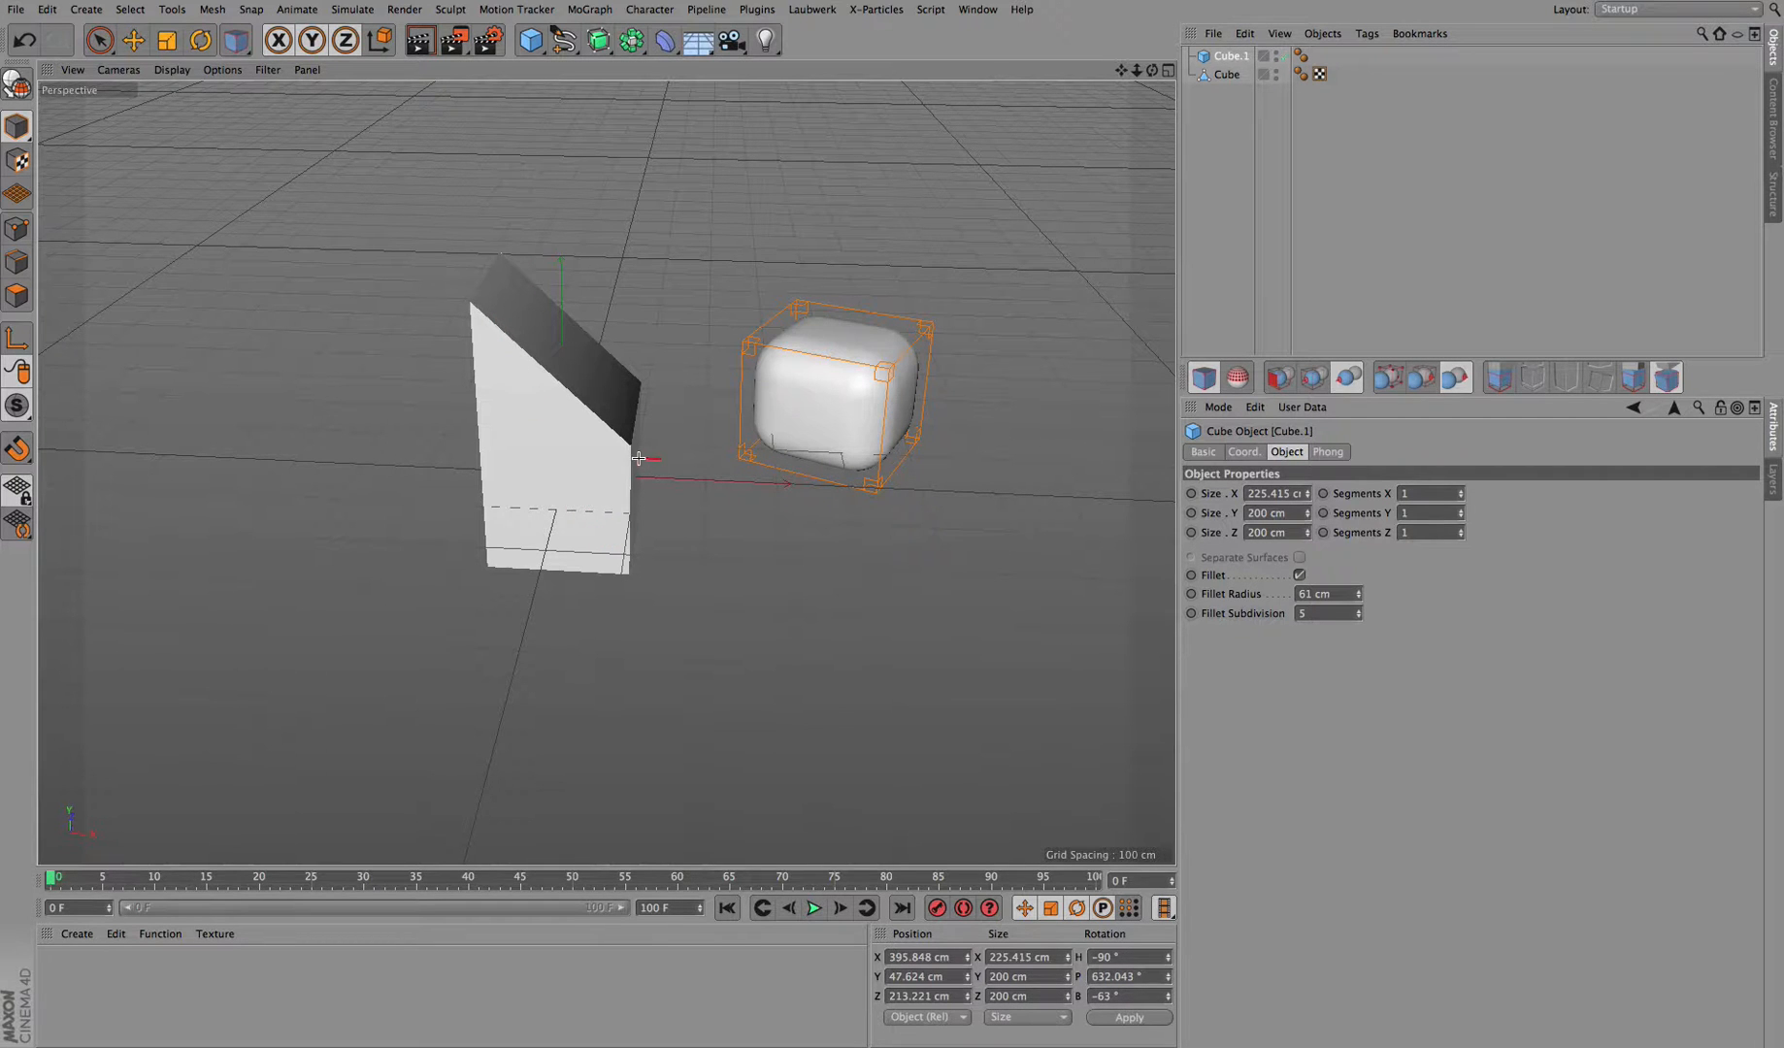
key("ctrl+z")
left_click(622, 377)
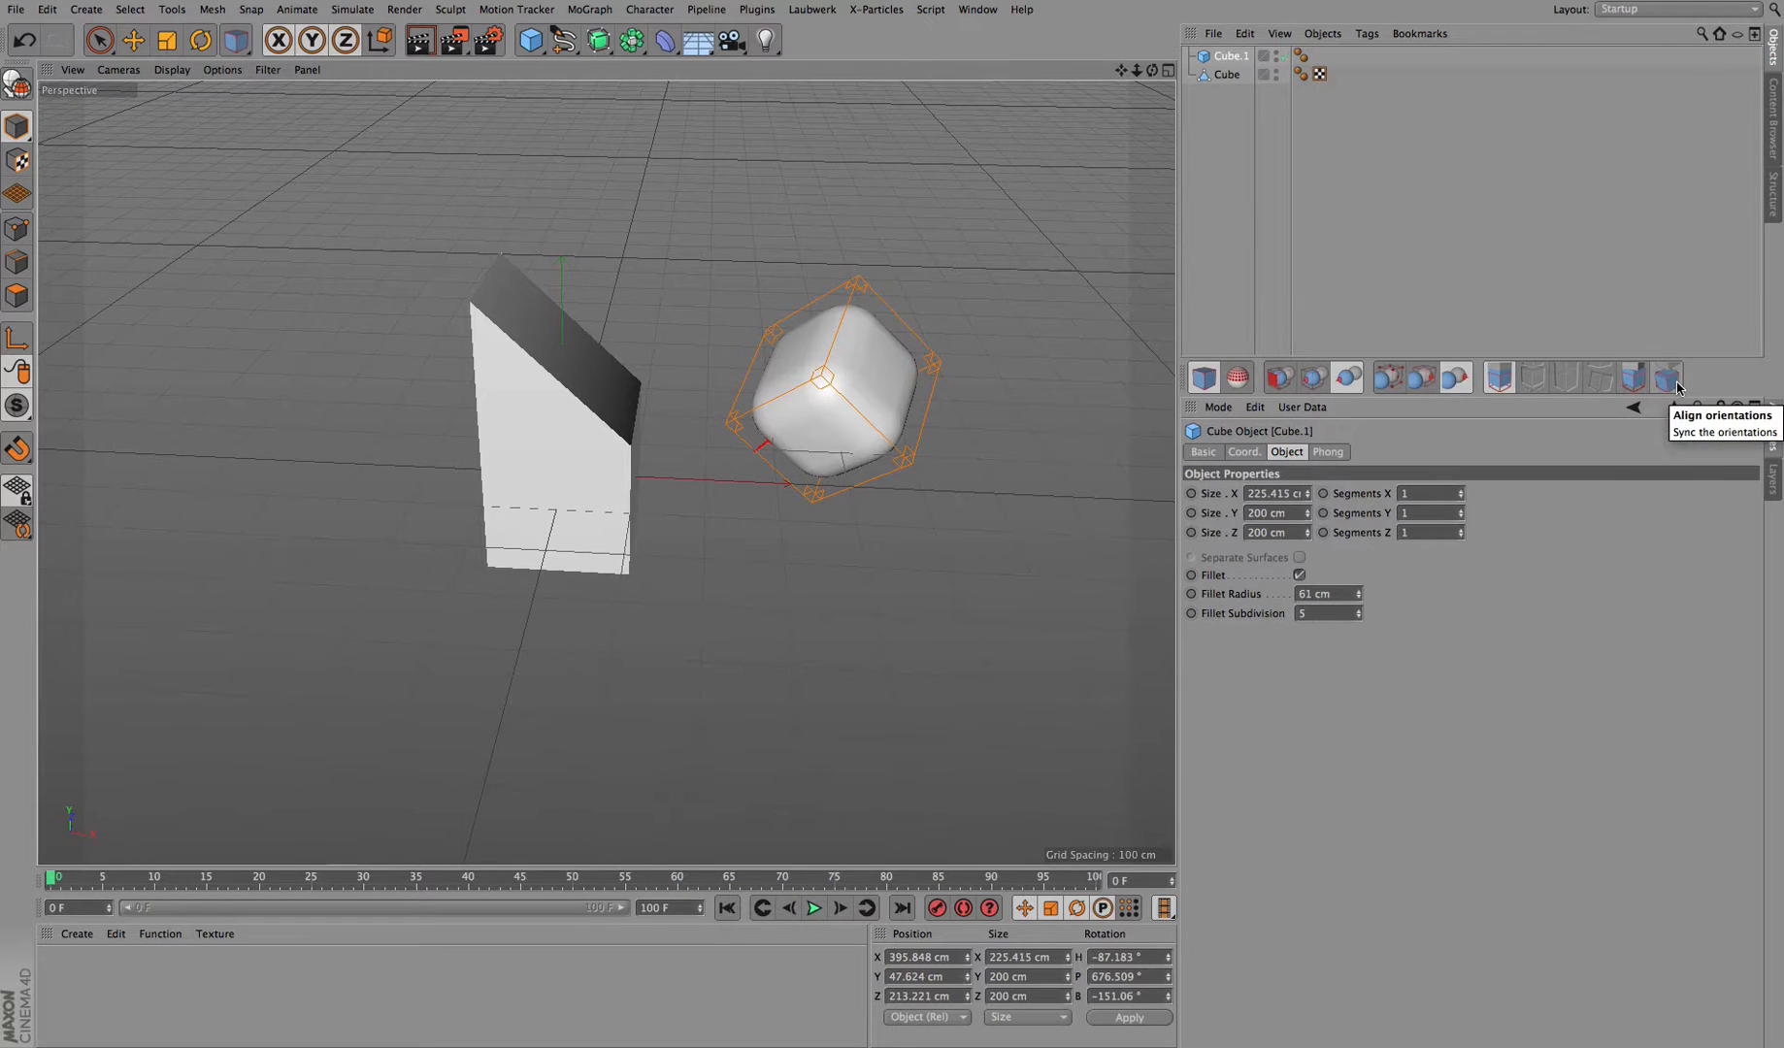
Switch back to Snap to Surface and snap the rounded cube onto the block's sloped face.
left_click(1499, 383)
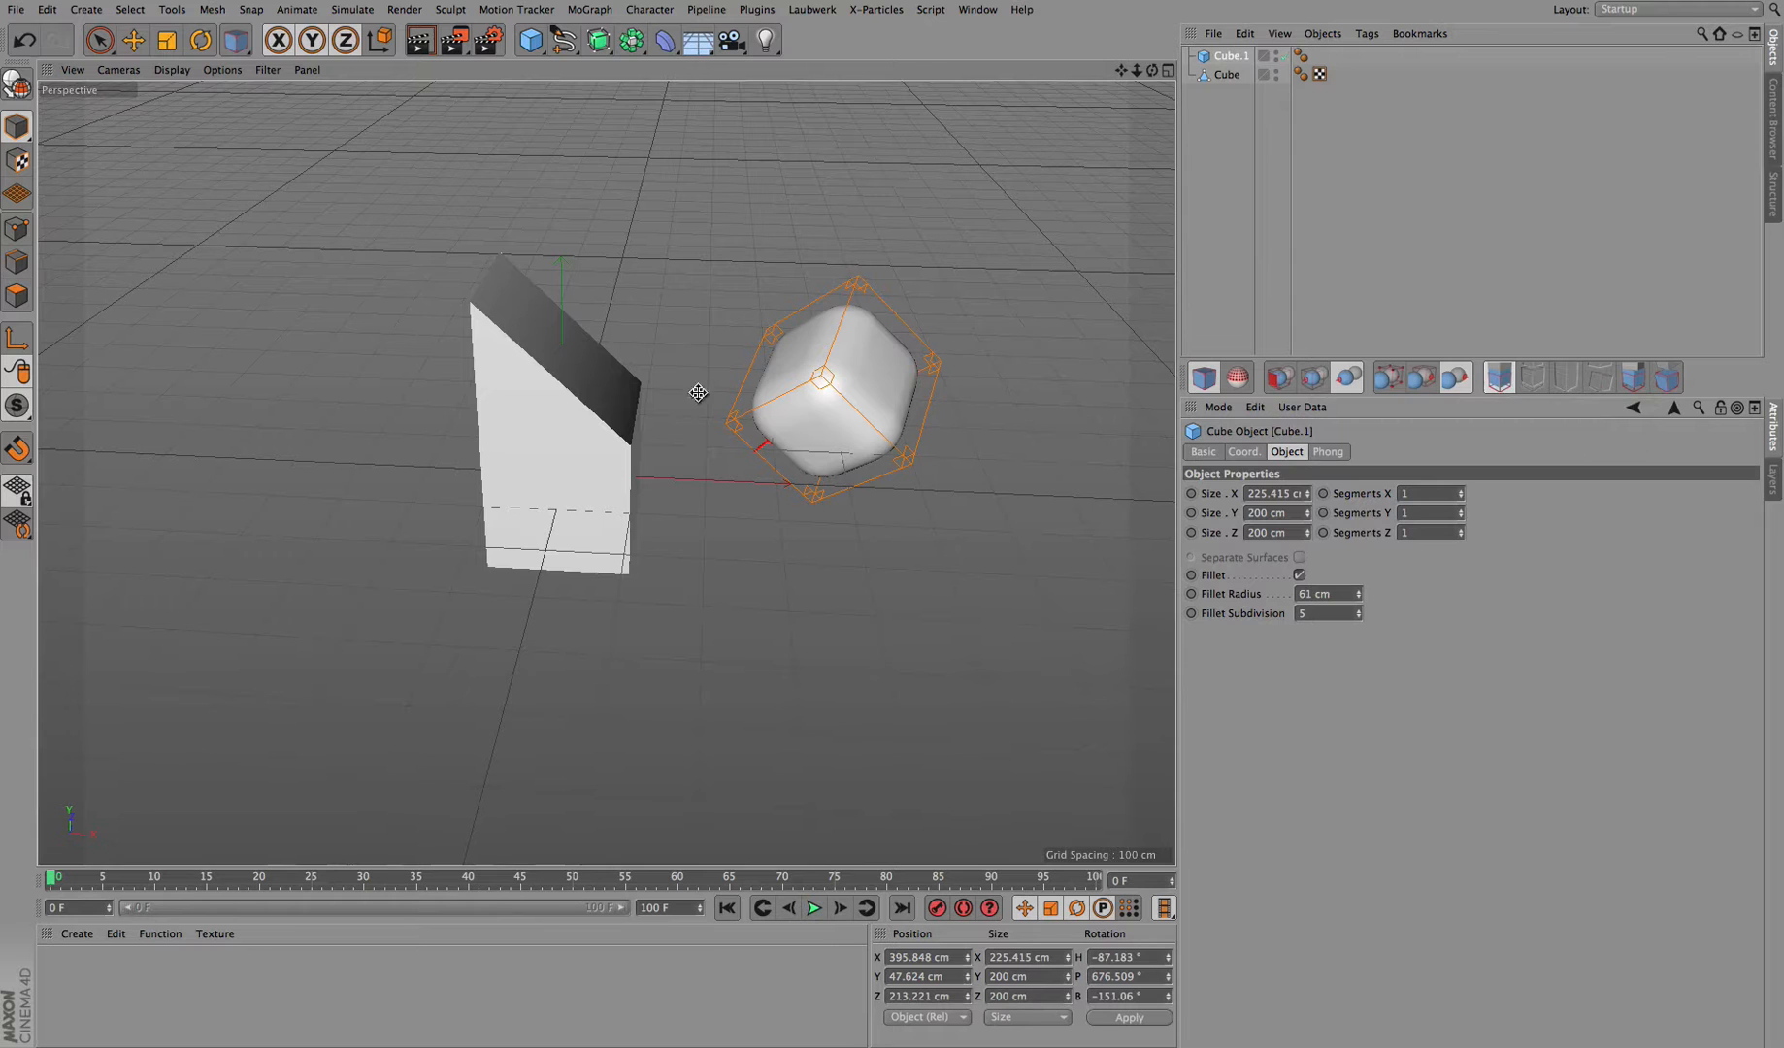
left_click(583, 360)
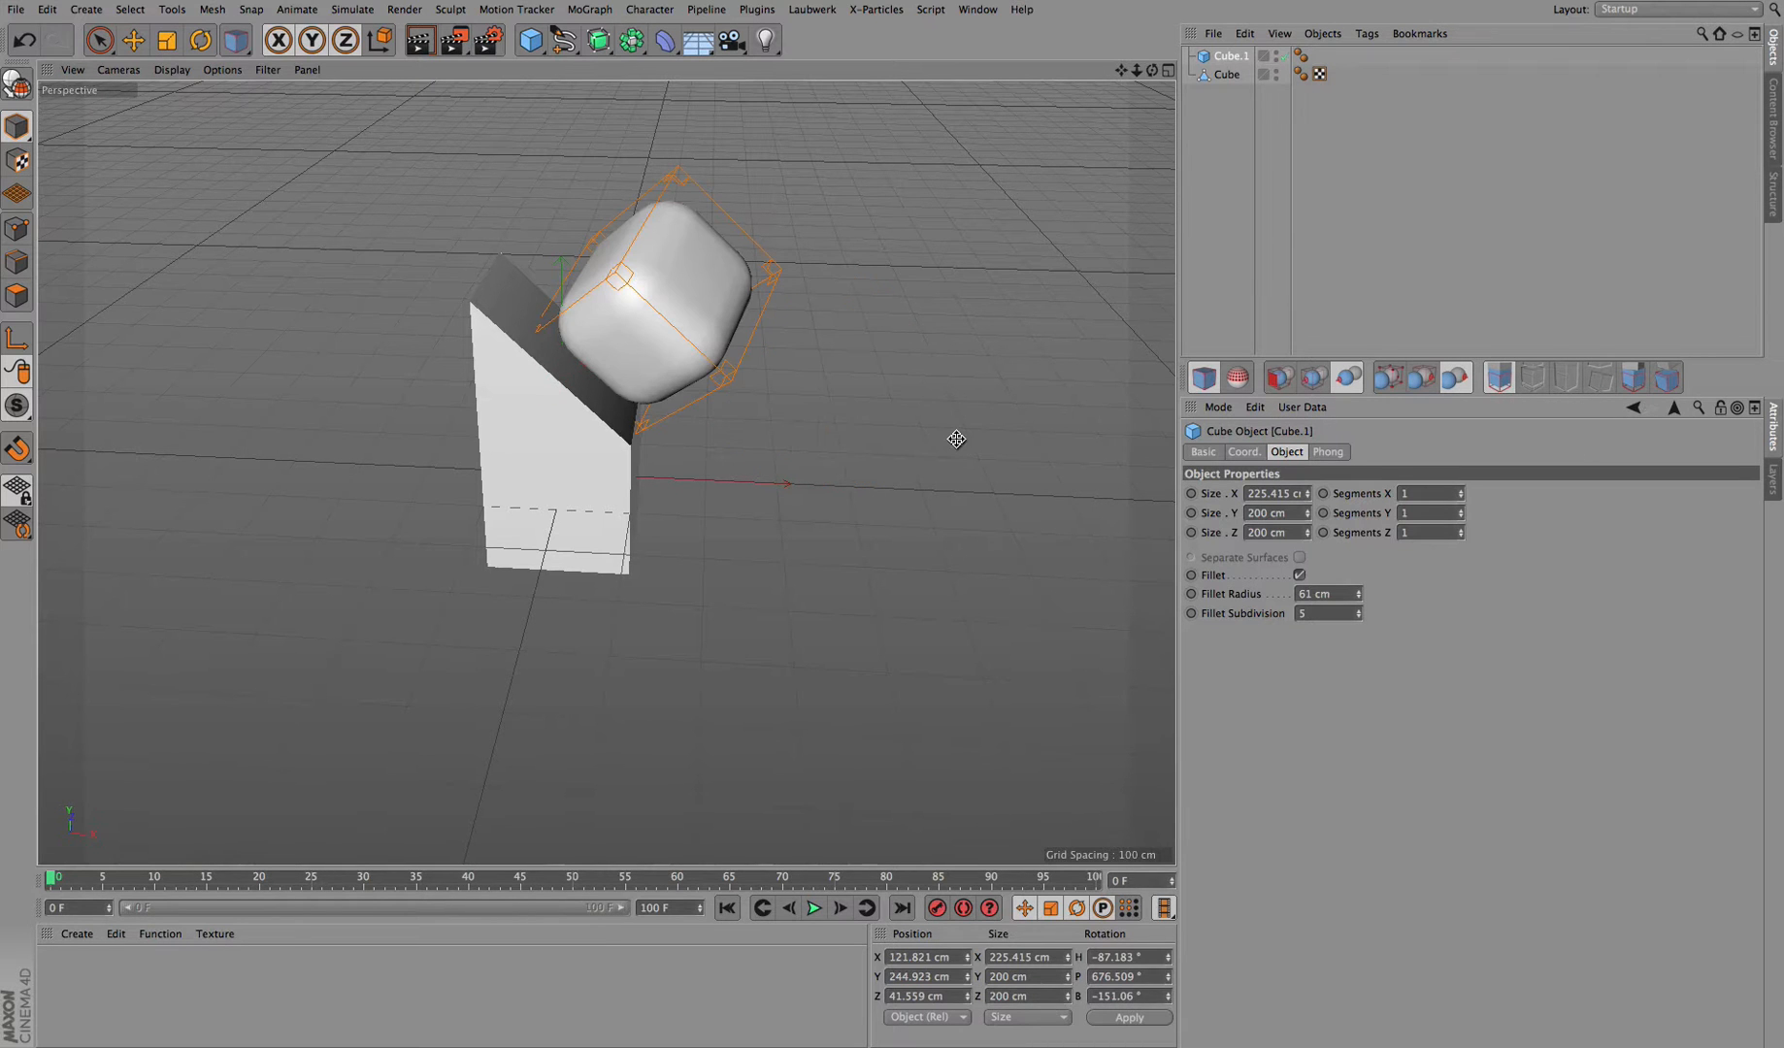
left_click_drag(948, 442, 828, 419)
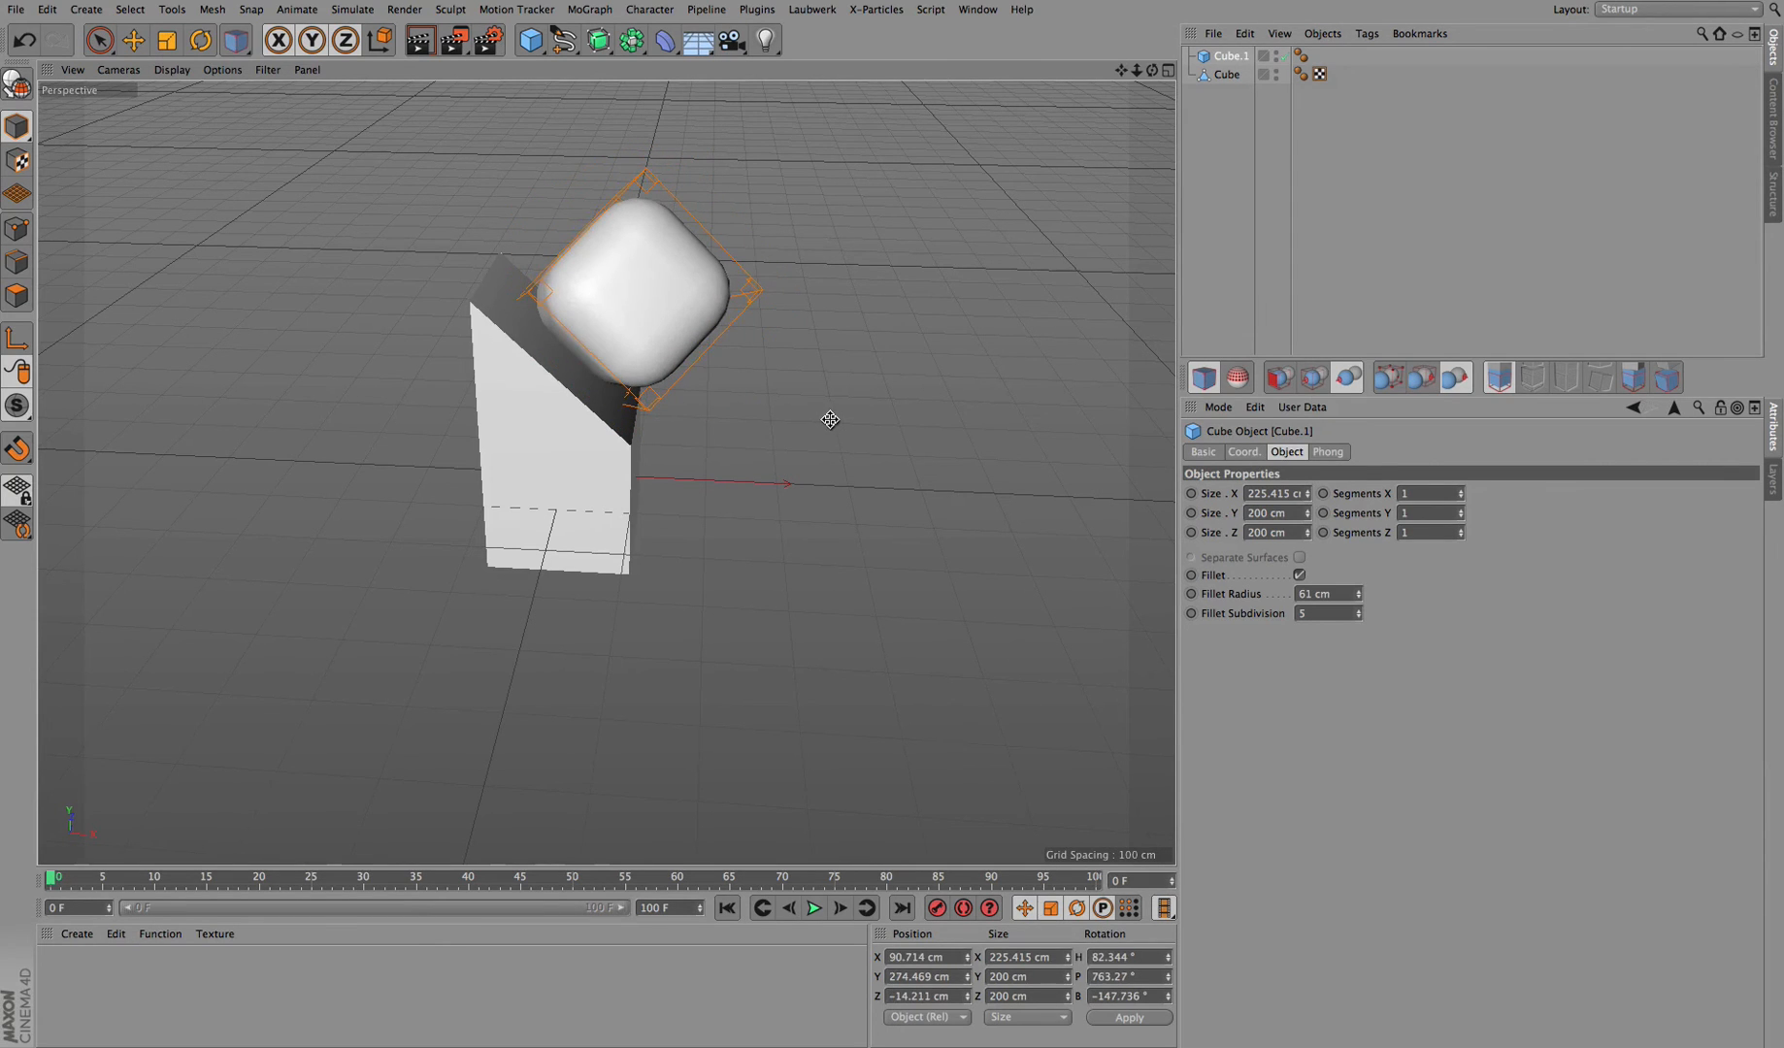